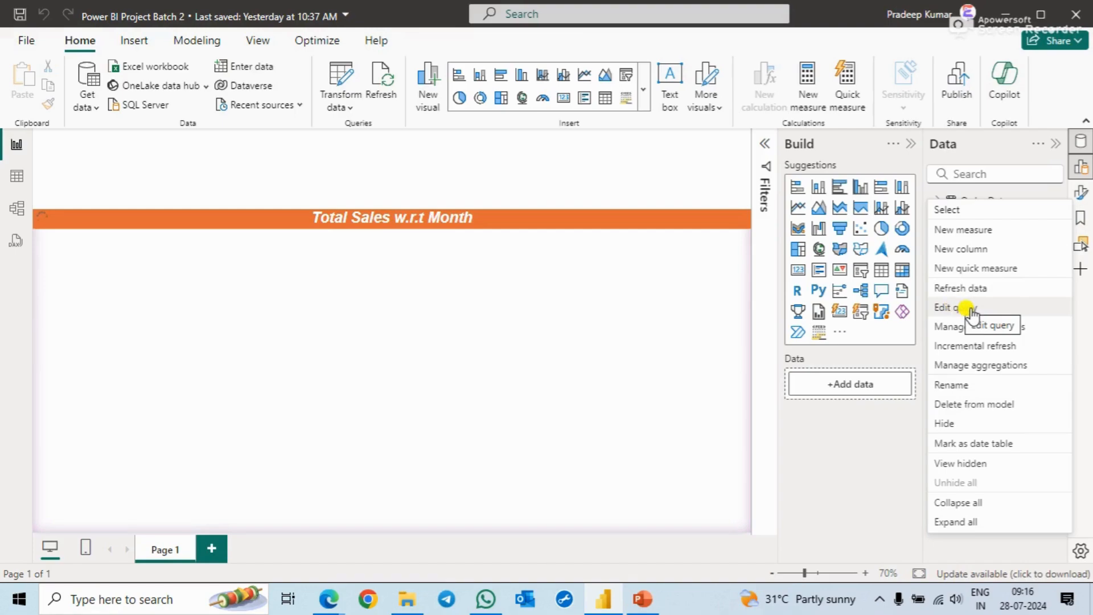
Open the Order Data query for editing in Power Query Editor
left_click(337, 95)
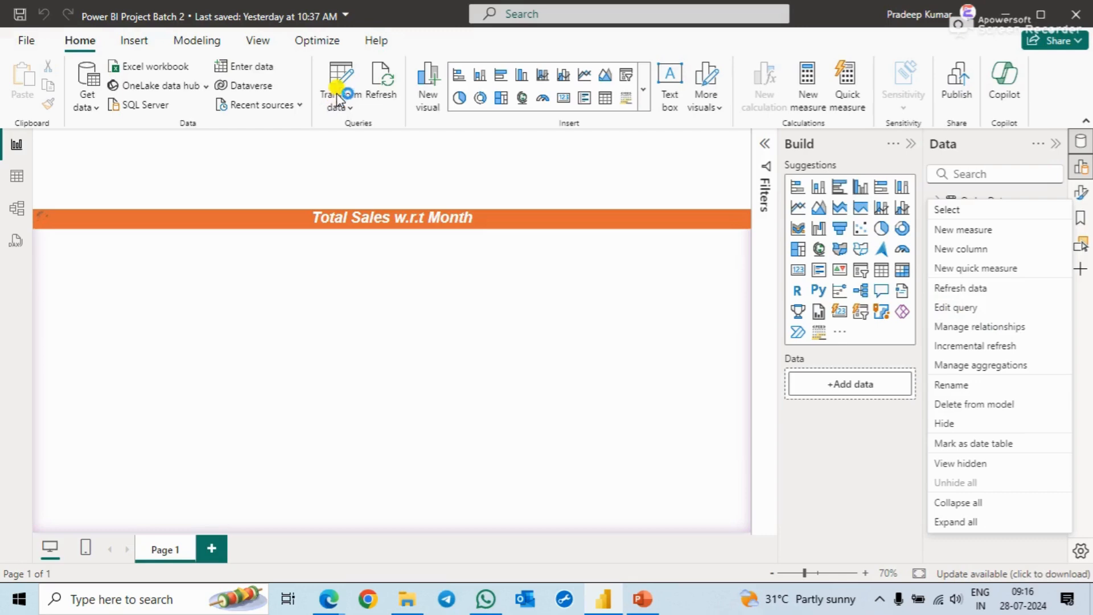
left_click(967, 309)
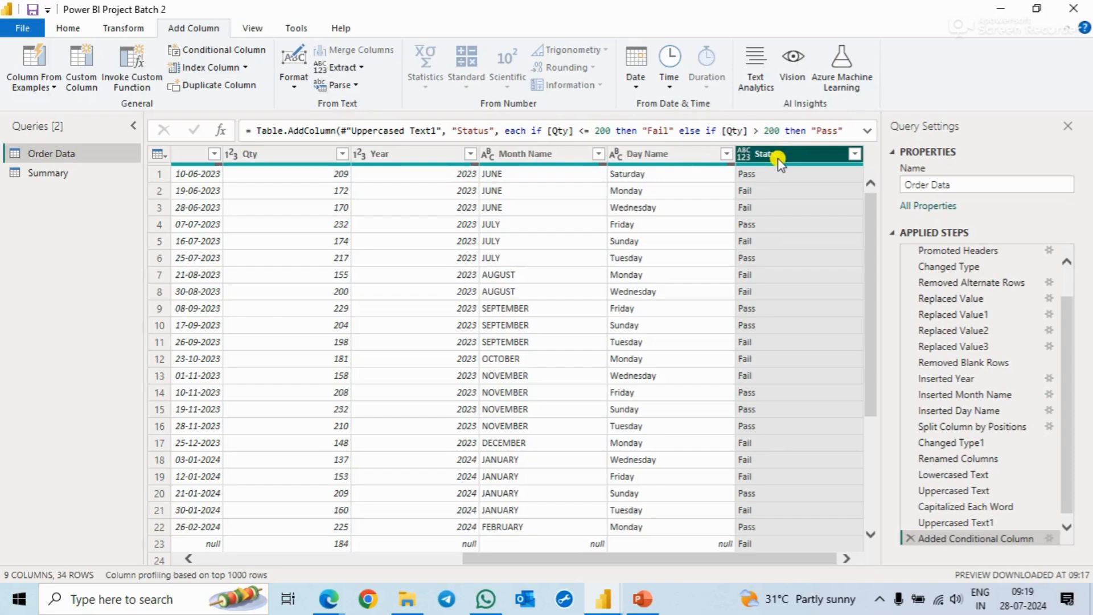
Filter the Status column to show only the Fail rows
left_click(855, 154)
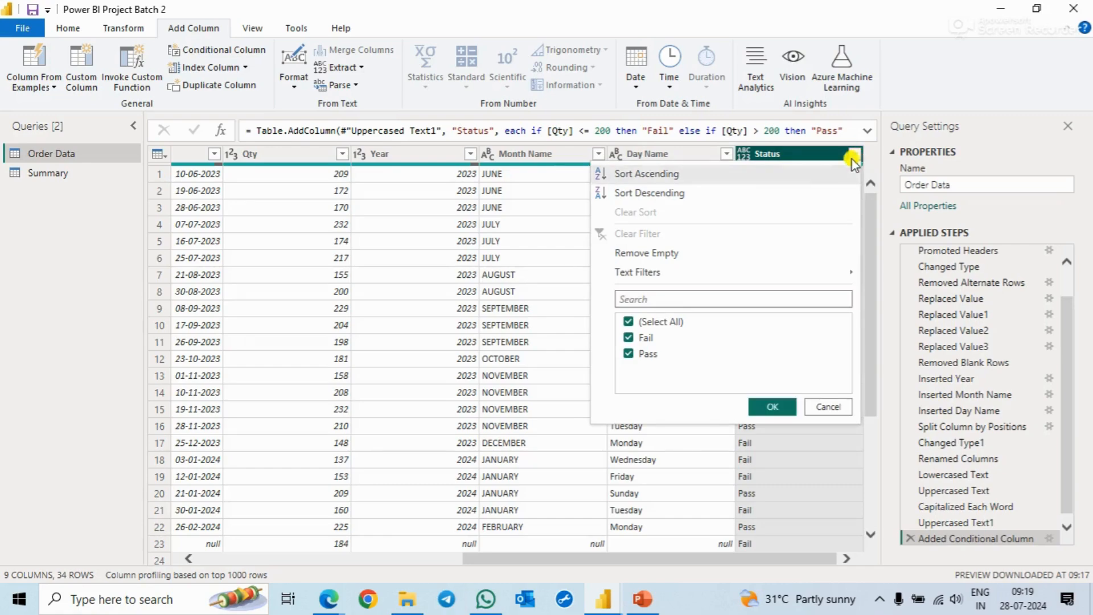
left_click(649, 320)
left_click(639, 339)
left_click(770, 406)
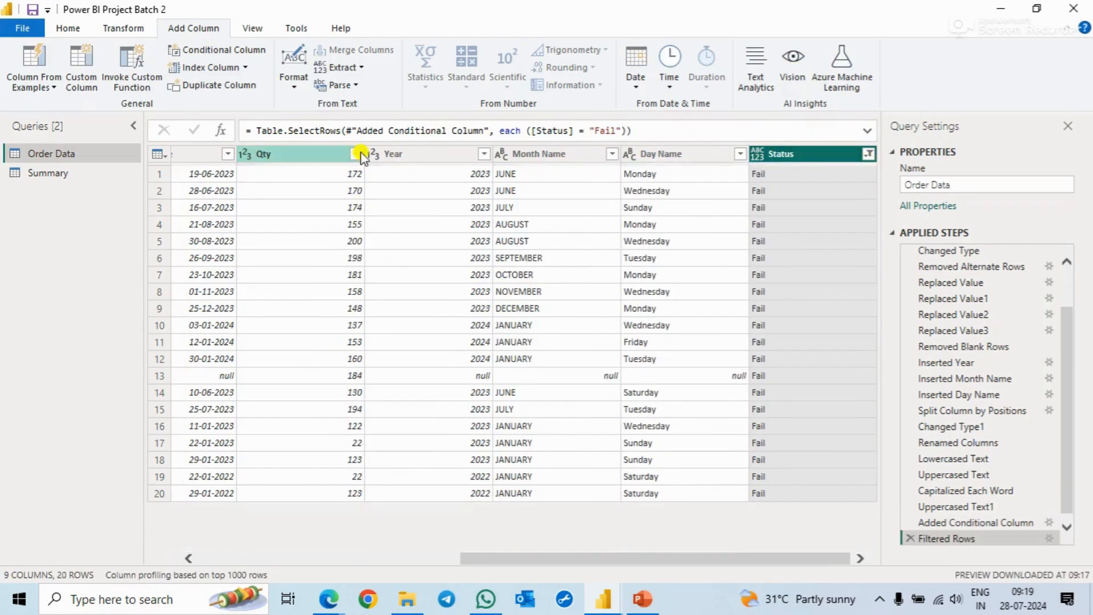
Examine the quantities available in the Qty column's filter list for the Fail rows
left_click(356, 154)
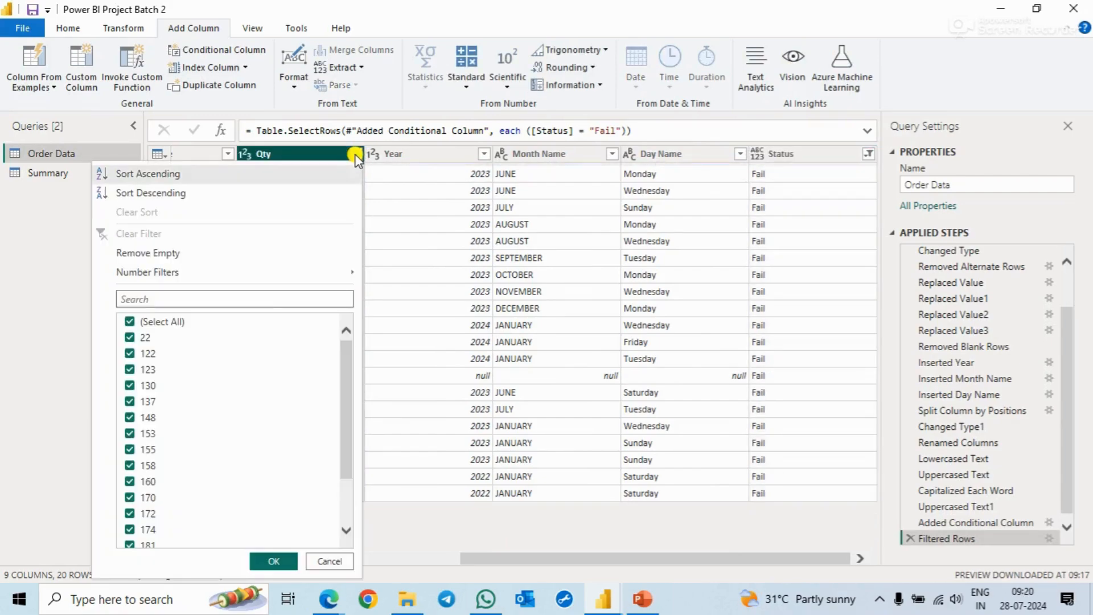
scroll(264, 409, "down", 4)
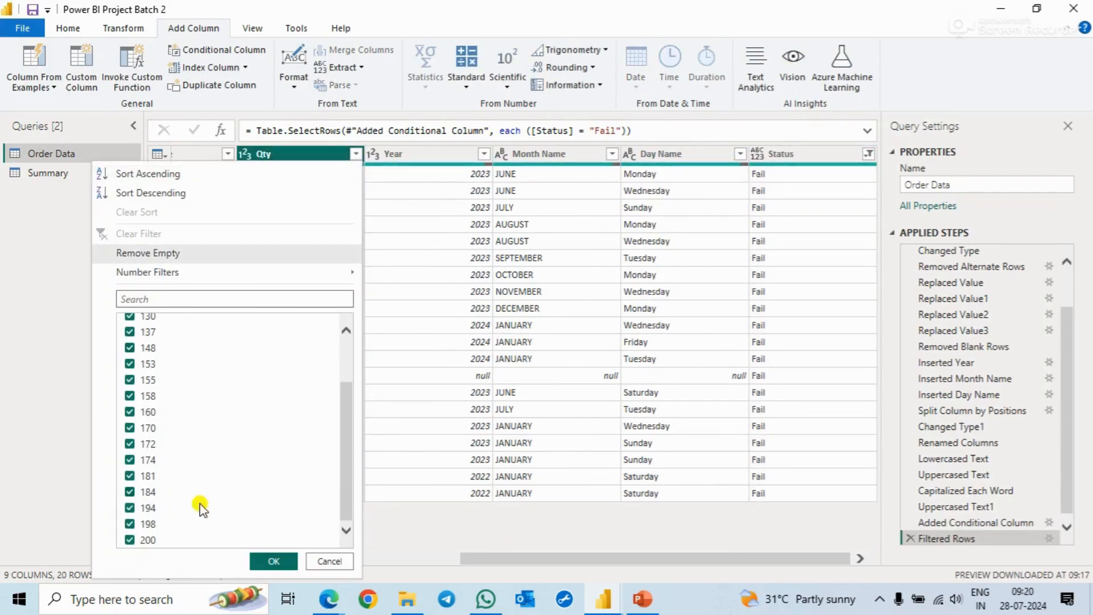
scroll(222, 376, "up", 3)
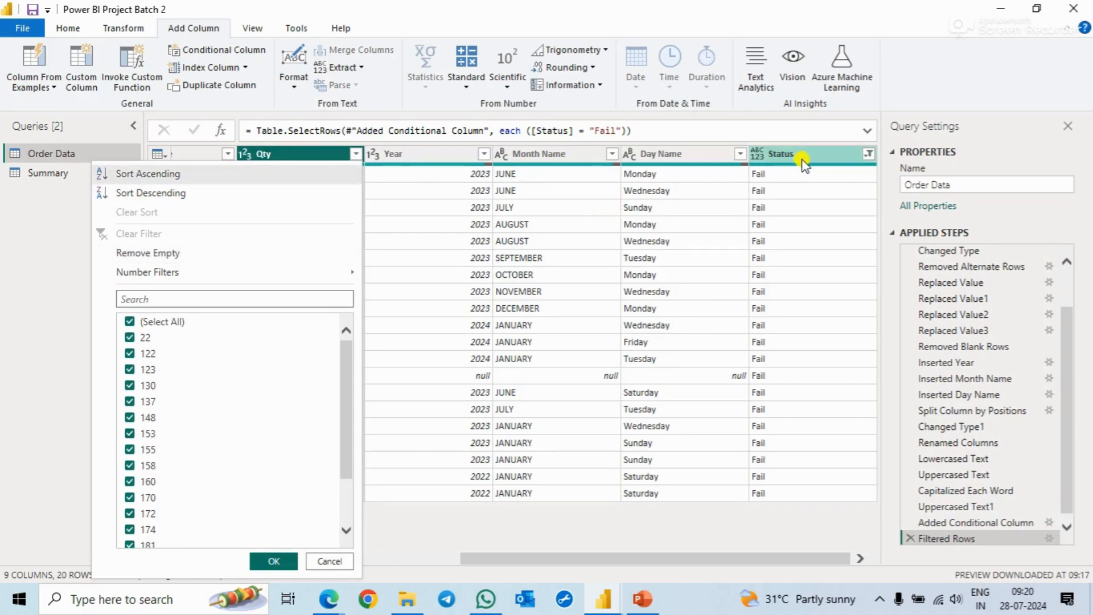
Switch the Status column filter from Fail to only Pass
left_click(867, 155)
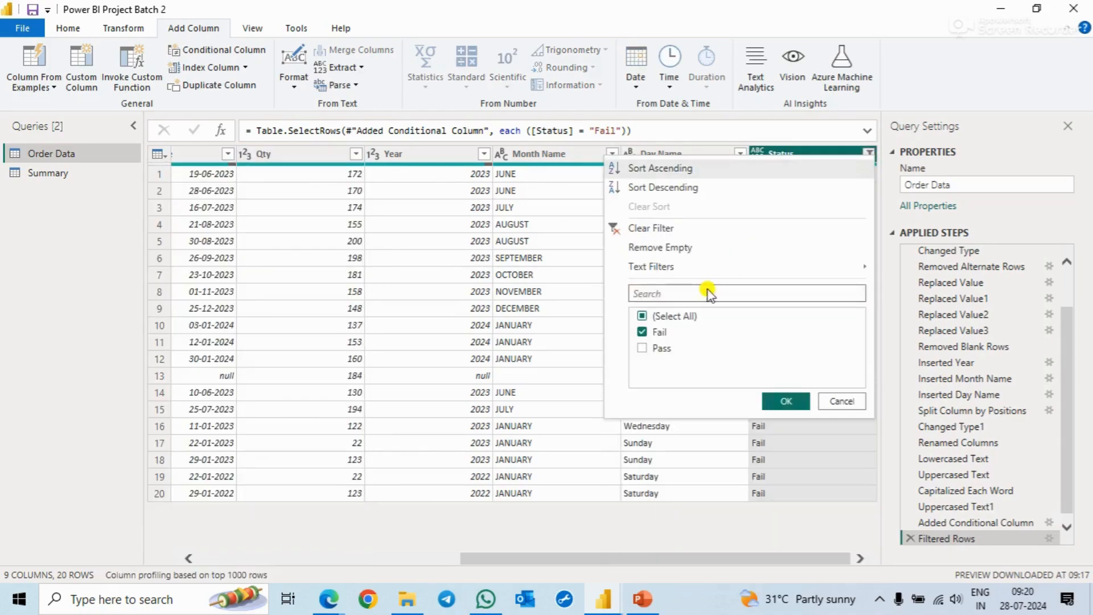
left_click(658, 348)
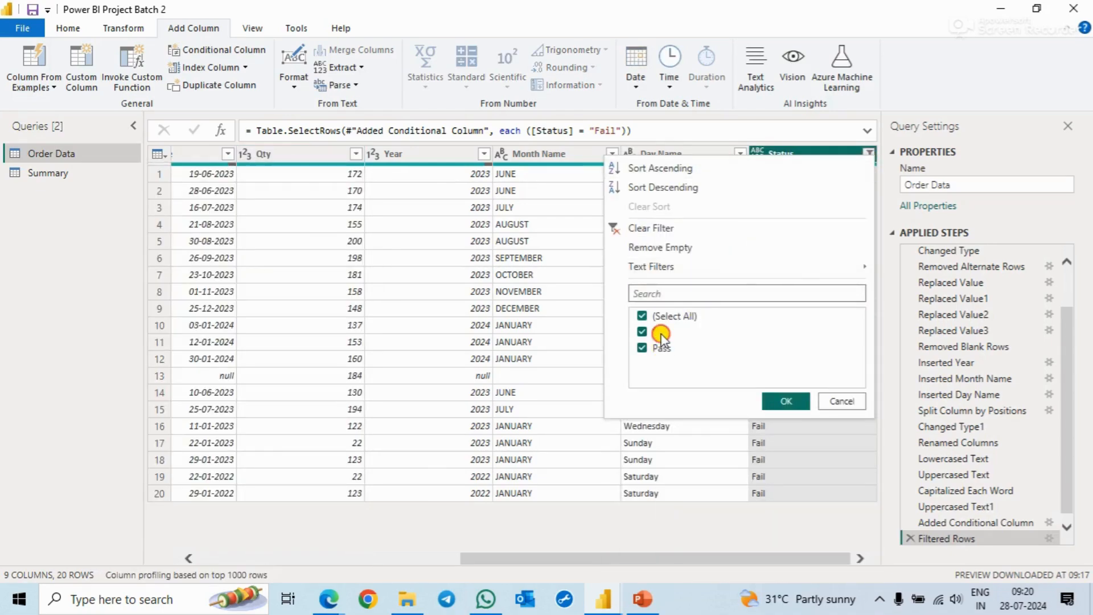
left_click(655, 334)
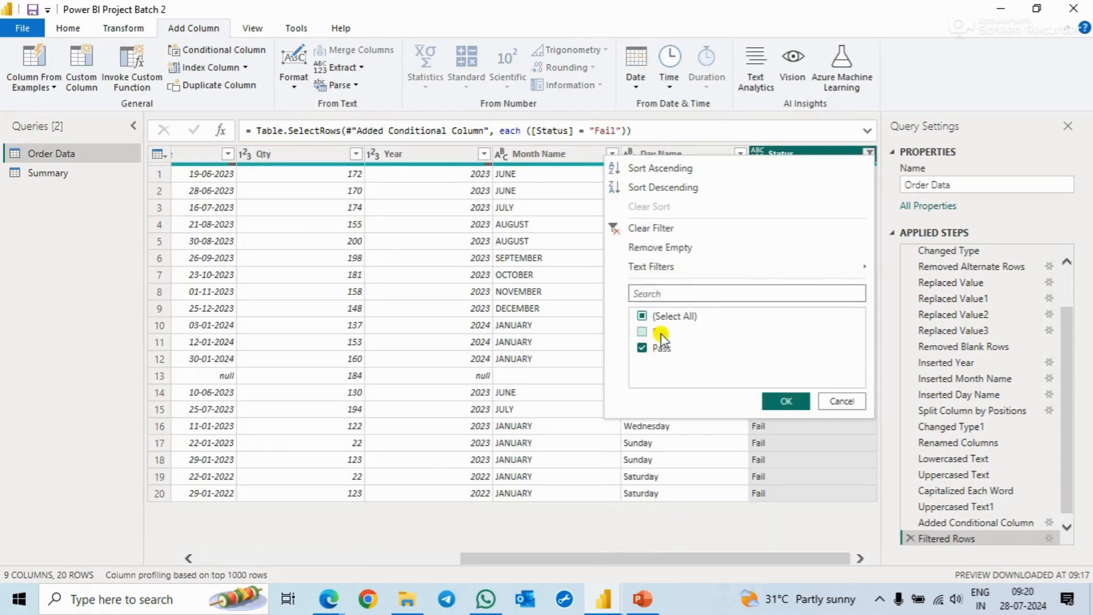
left_click(784, 402)
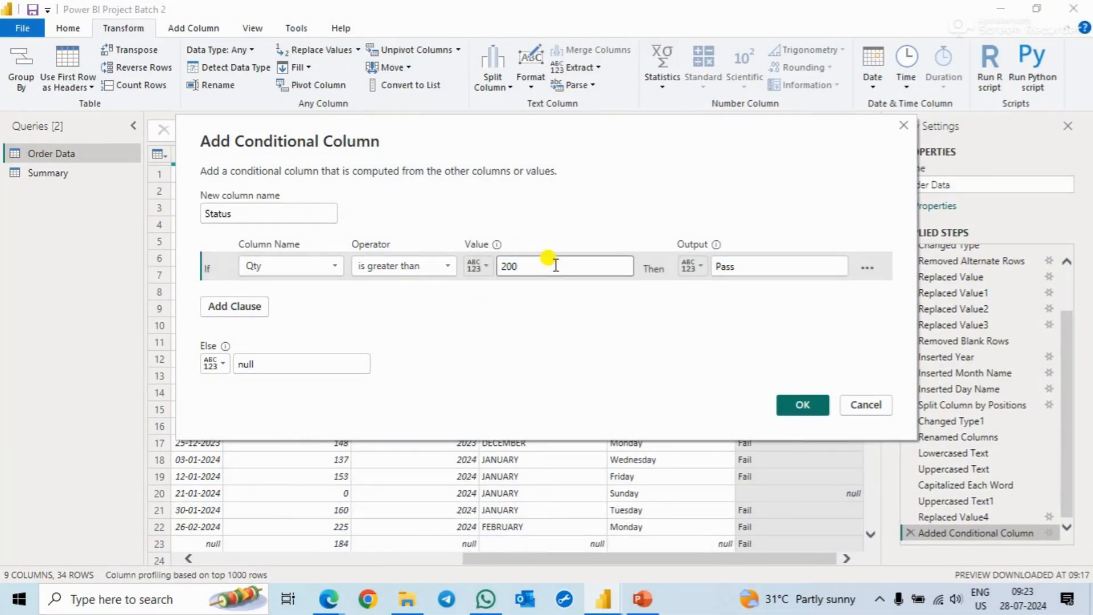
Set the Status conditional column to output Pass when Qty is greater than 0 and Fail otherwise
double_click(556, 266)
type("0")
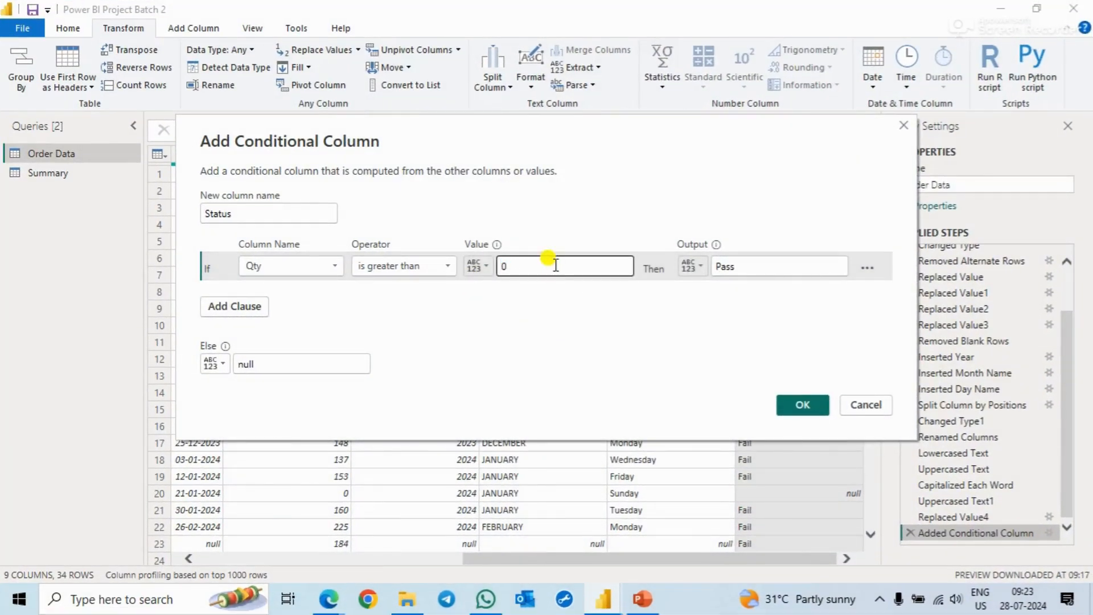
left_click(290, 364)
type("null")
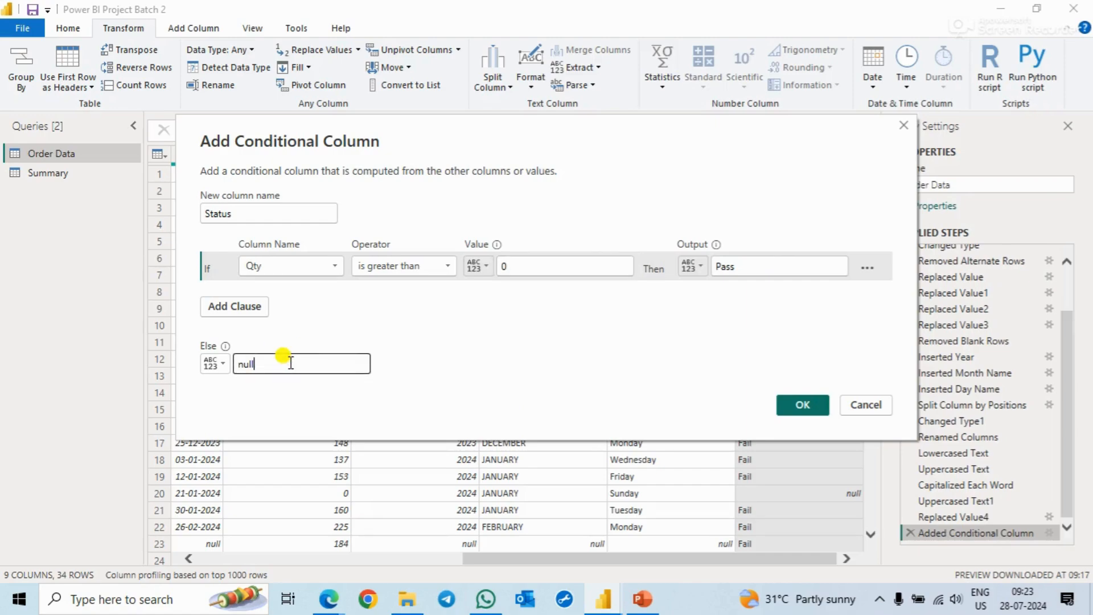
key("BackSpace")
key("BackSpace")
key("BackSpace")
key("BackSpace")
type("Fac")
key("BackSpace")
type("il")
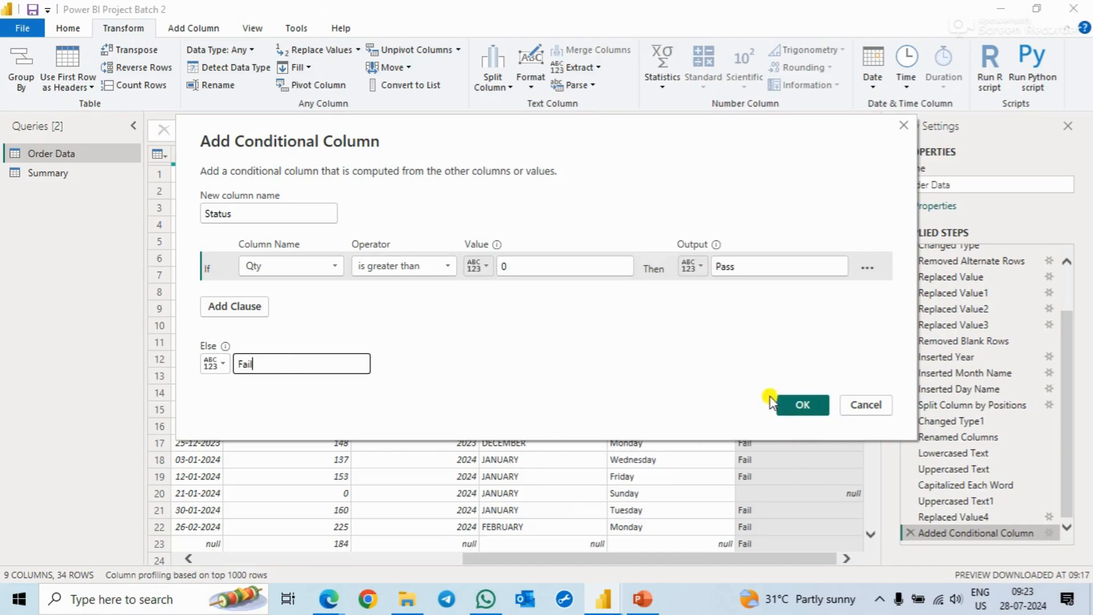
left_click(523, 269)
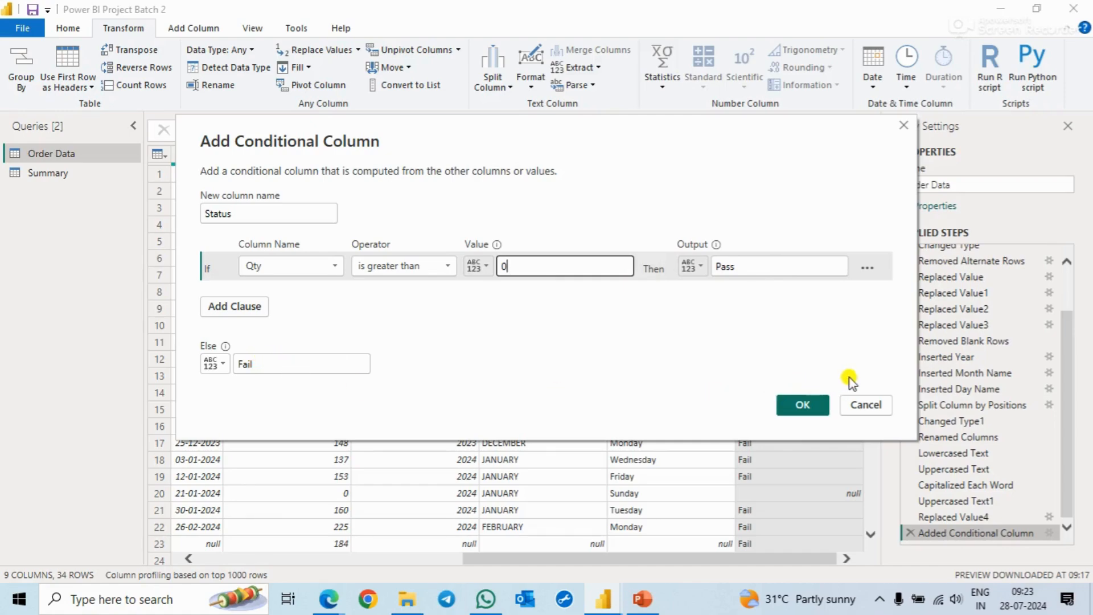
left_click(803, 407)
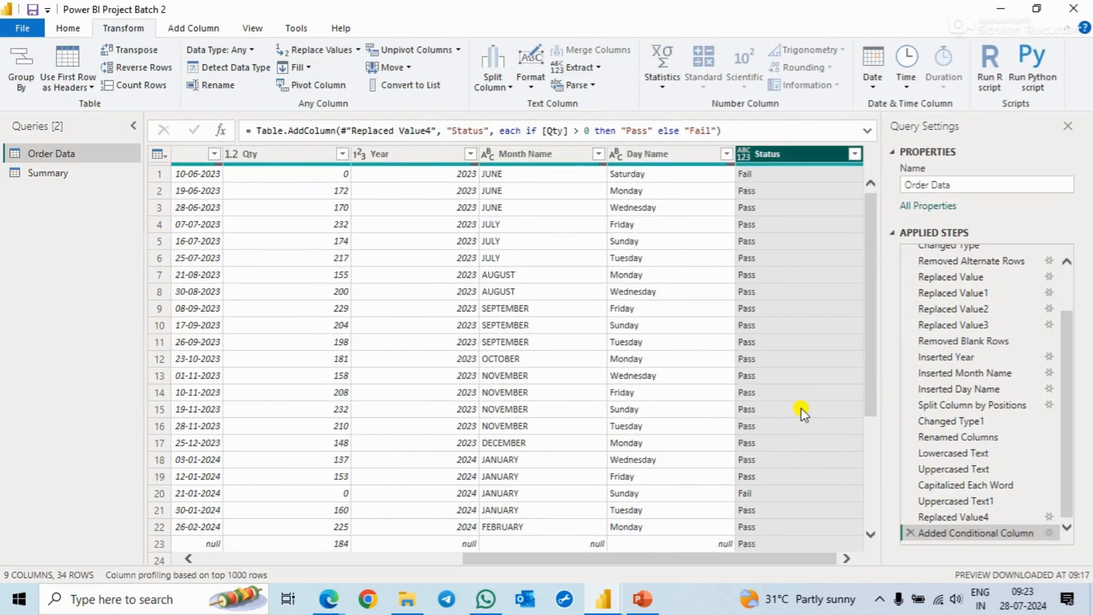
Start a custom column in Order Data and name it "Month Name"
scroll(802, 410, "down", 4)
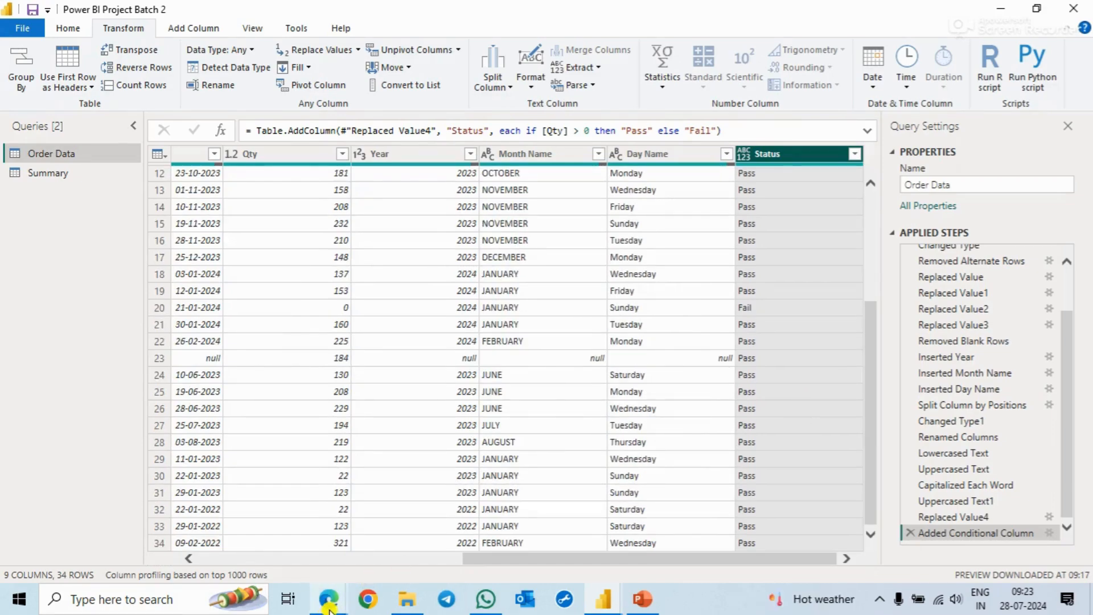
mouse_move(329, 599)
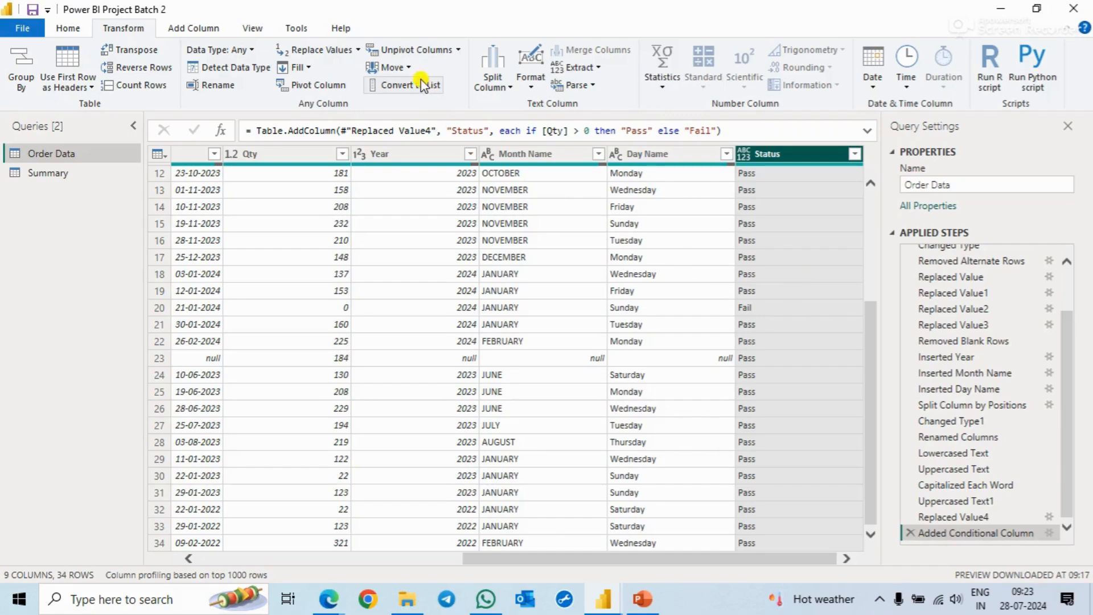
left_click(200, 28)
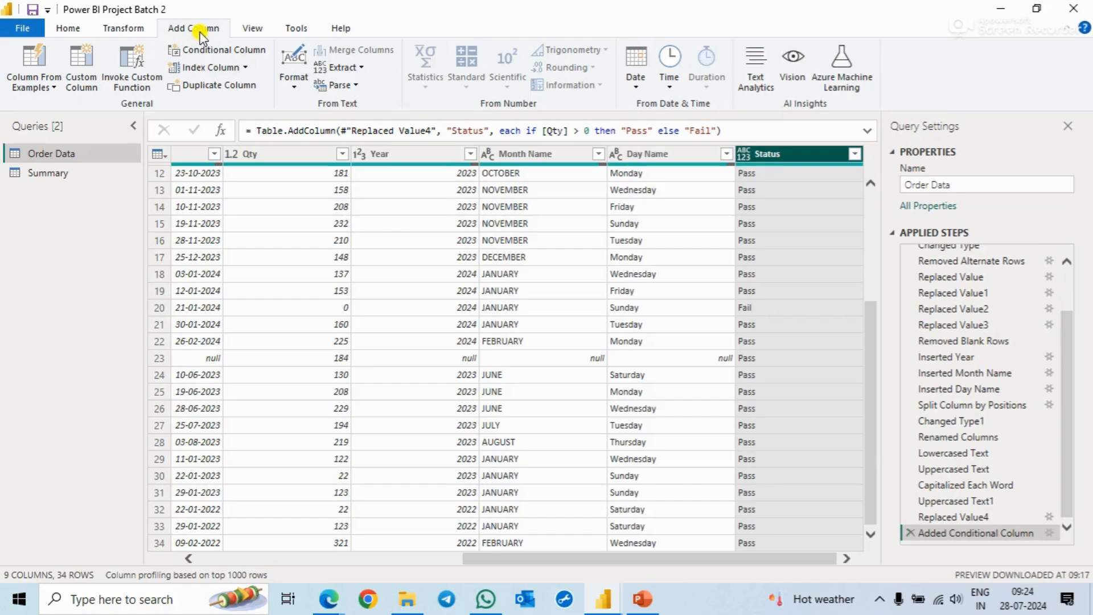
left_click(83, 60)
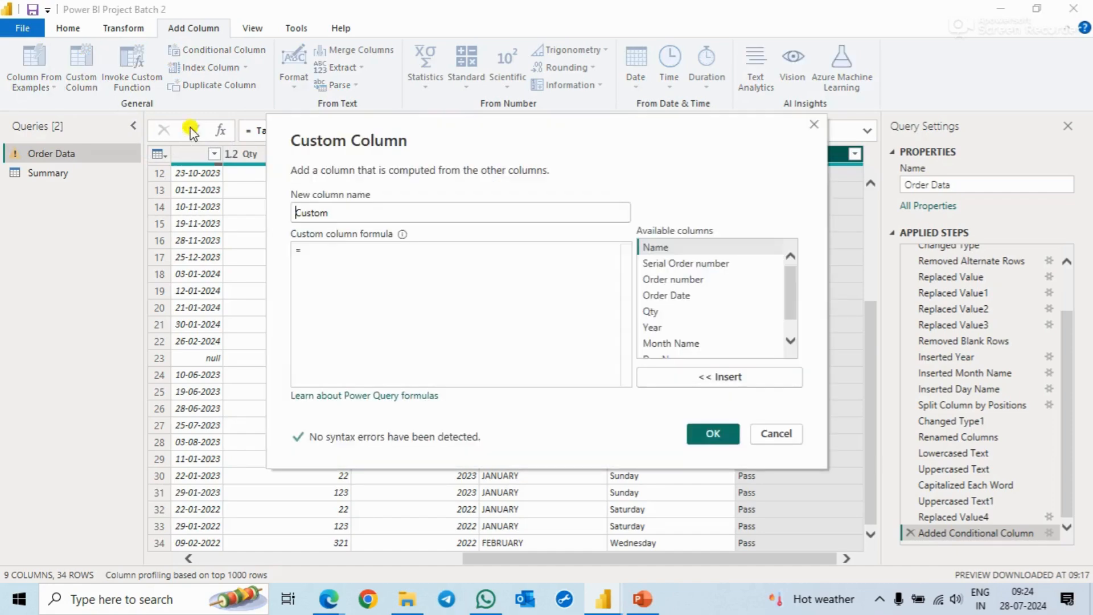
left_click(346, 212)
double_click(346, 212)
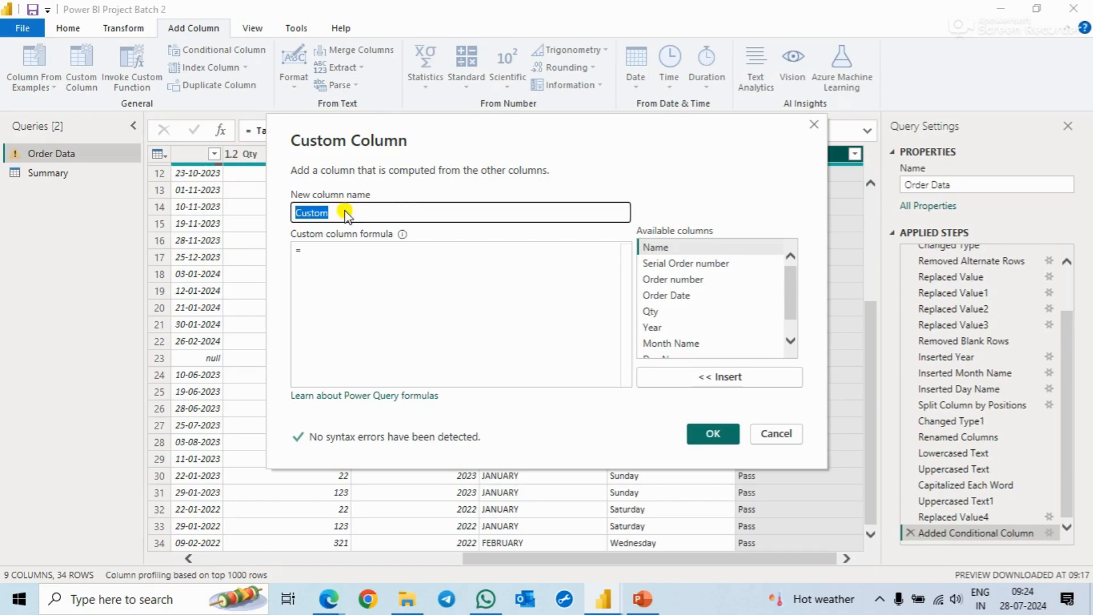
type("Mont")
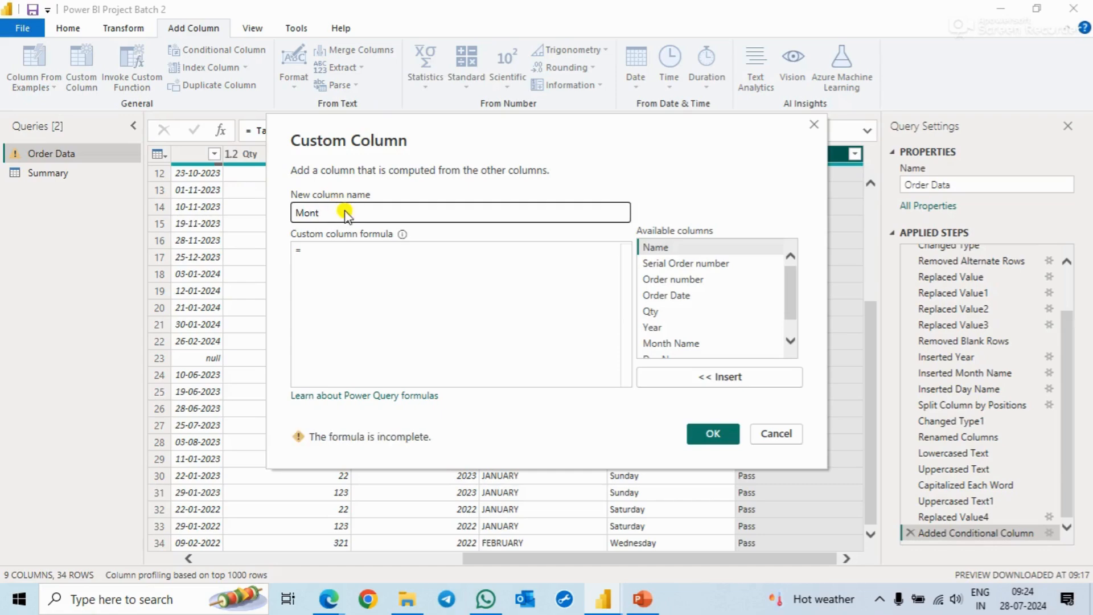
type("h Name")
Insert the Date.MonthName function into the custom column formula
left_click(329, 245)
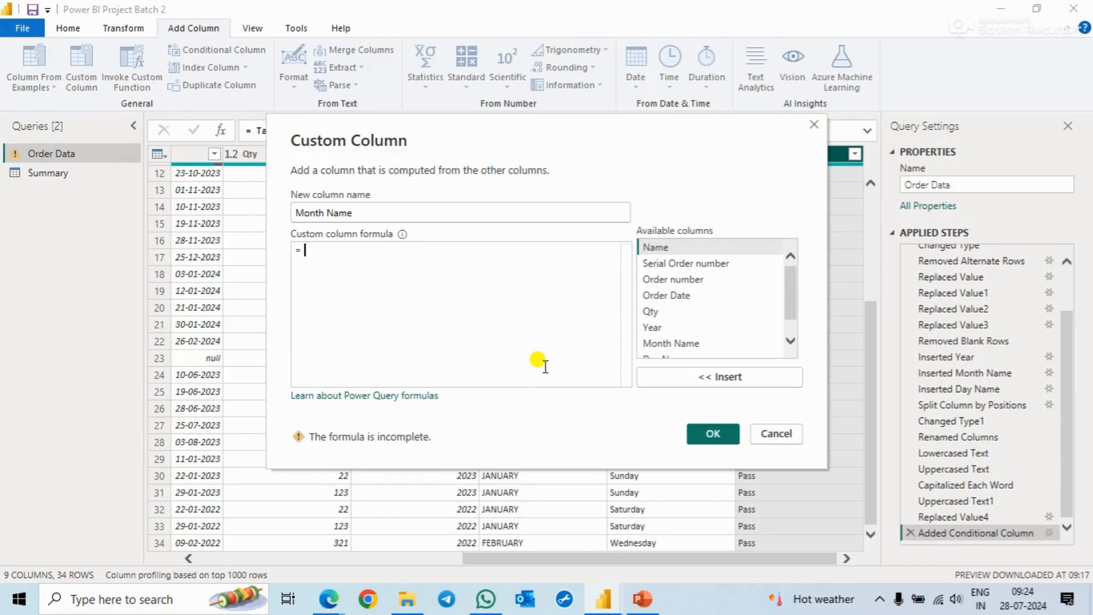
type("Date")
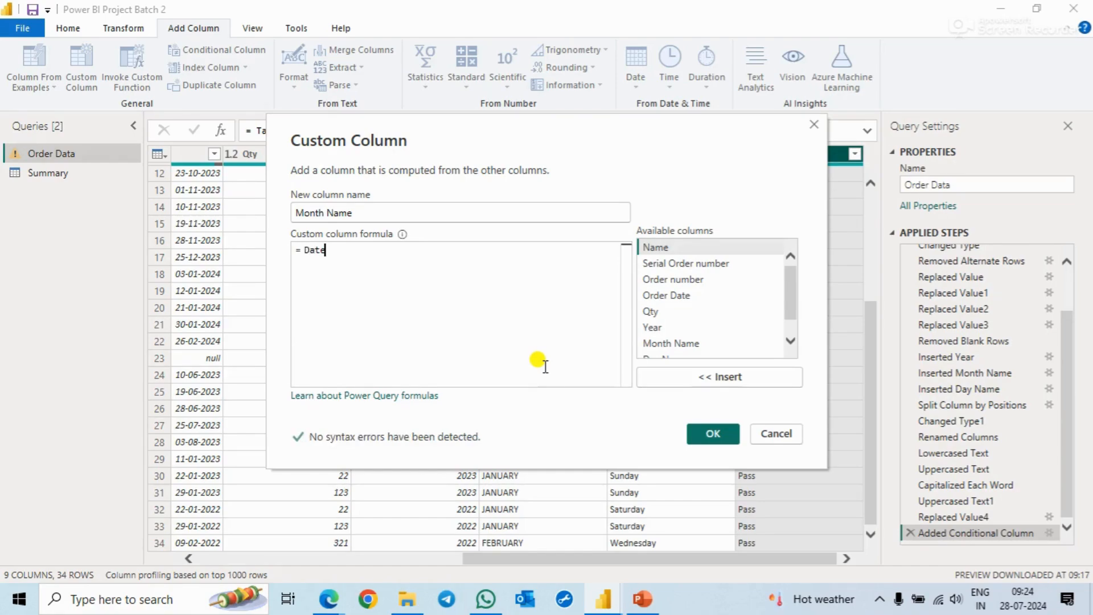
type(".")
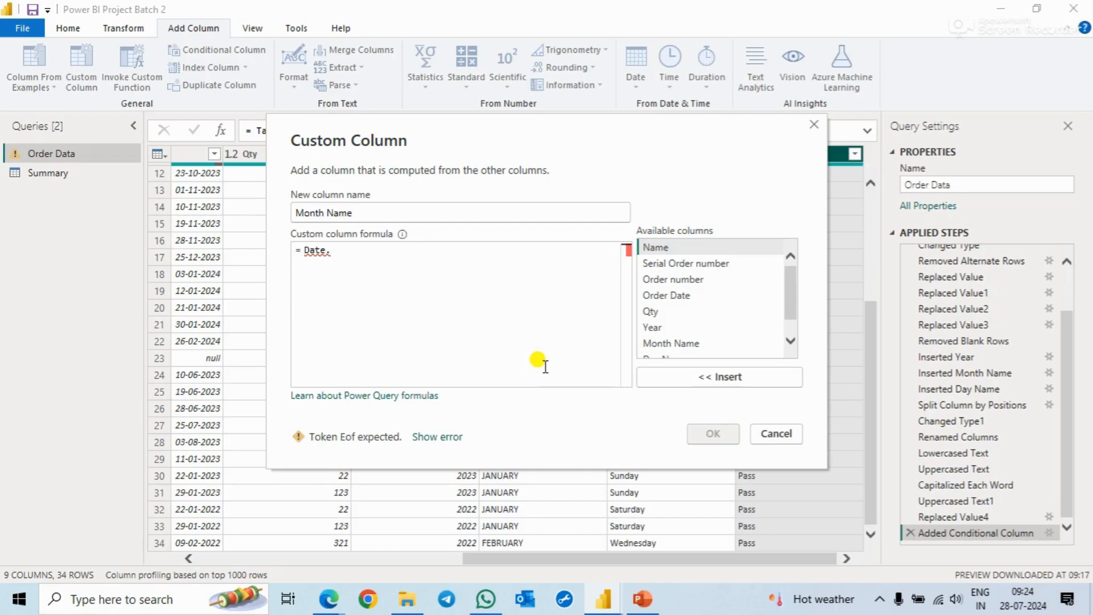
type("Month")
key("Down")
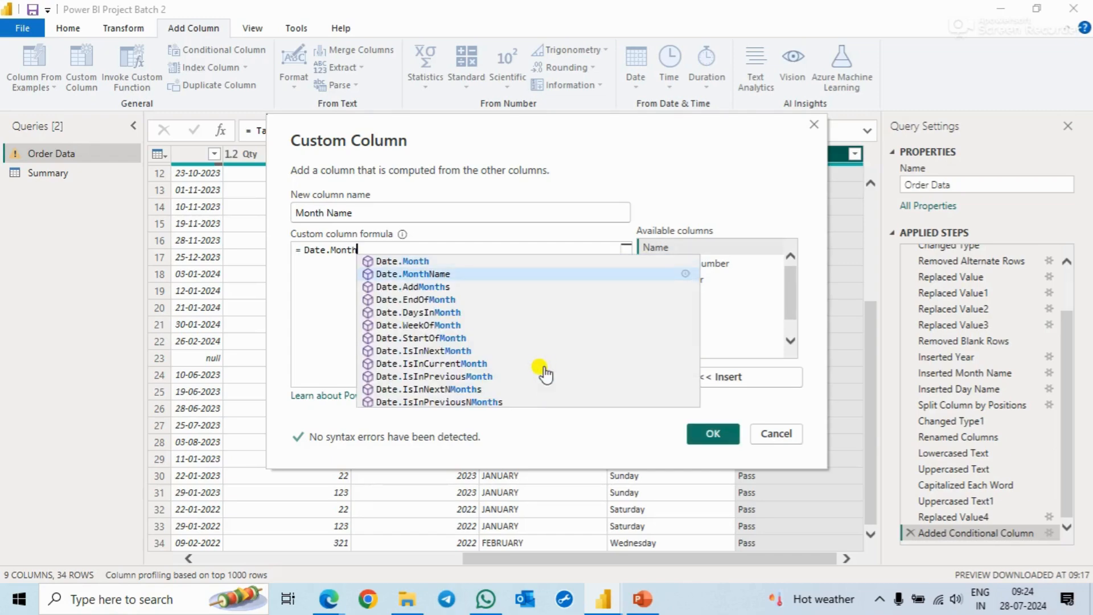
key("Tab")
Remove the duplicated "Date" at the start of the formula, leaving Date.MonthName
key("ctrl+Left")
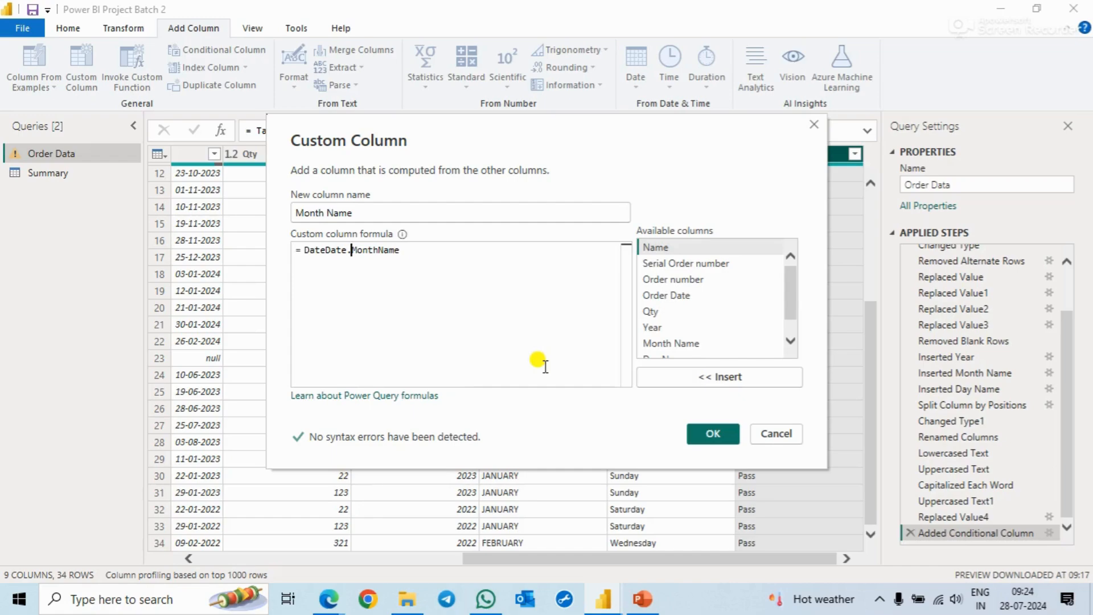
key("Left")
key("Left")
key("Left")
key("Left")
key("Left")
key("shift+Left")
key("shift+Left")
key("shift+Left")
key("shift+Left")
key("Delete")
Complete the formula as Date.MonthName([Order Date]) and create the custom column
key("End")
type("(")
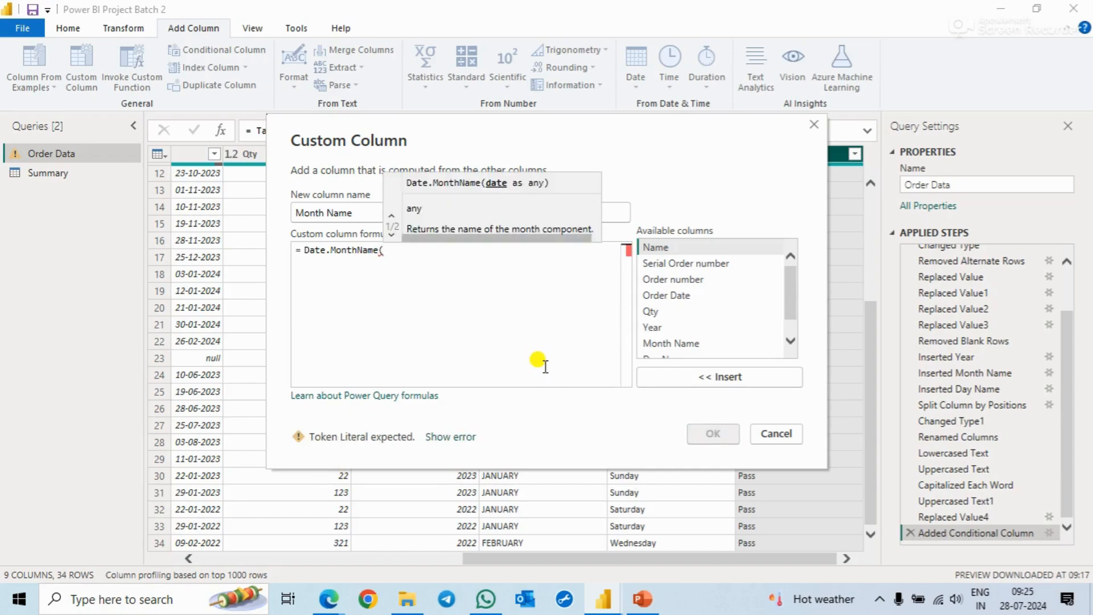
left_click(667, 296)
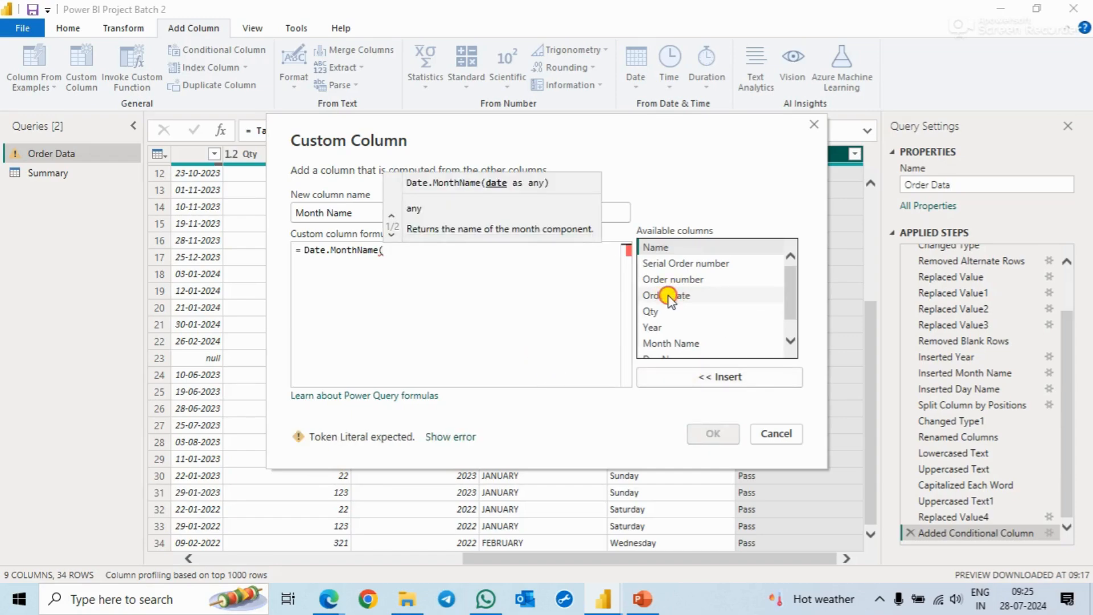
double_click(667, 295)
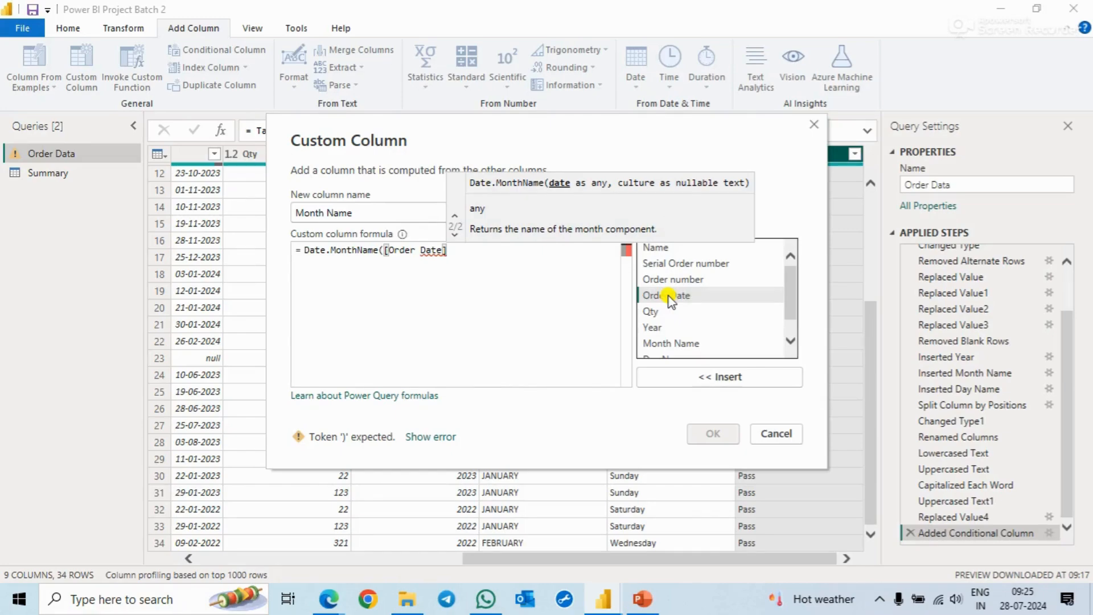
type(")")
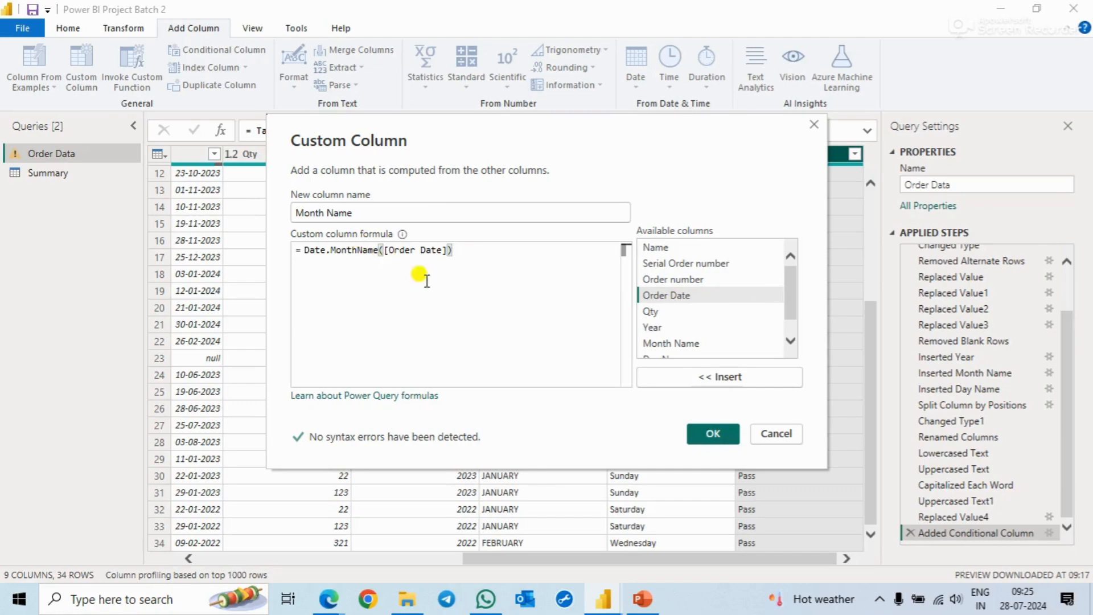
left_click(701, 447)
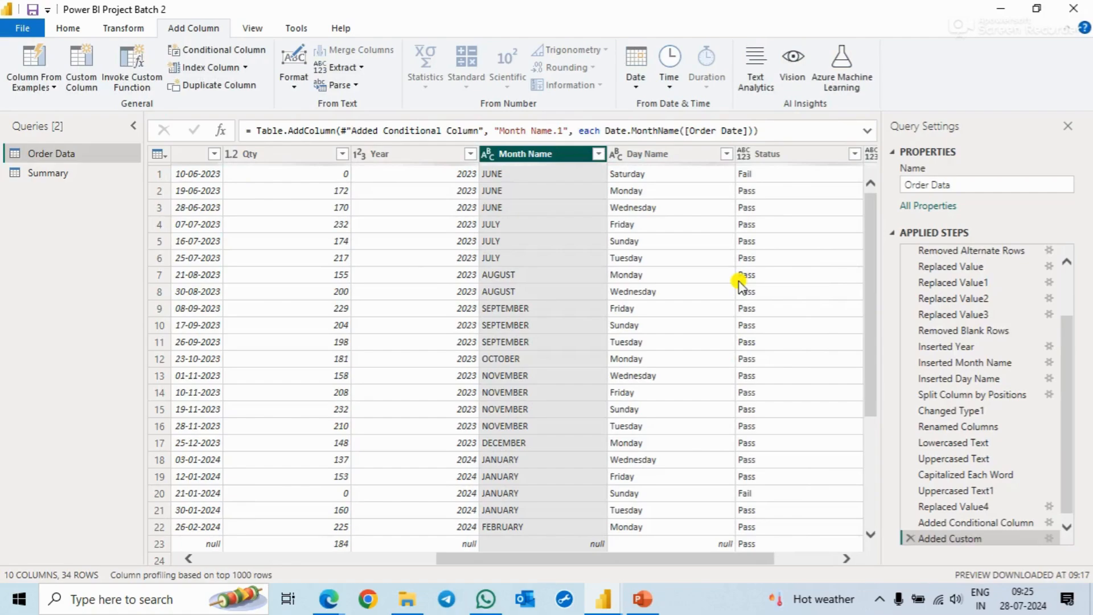
Return to the Power Query Editor and start merging the Name and Qty columns of Order Data into a new column
left_click(776, 154)
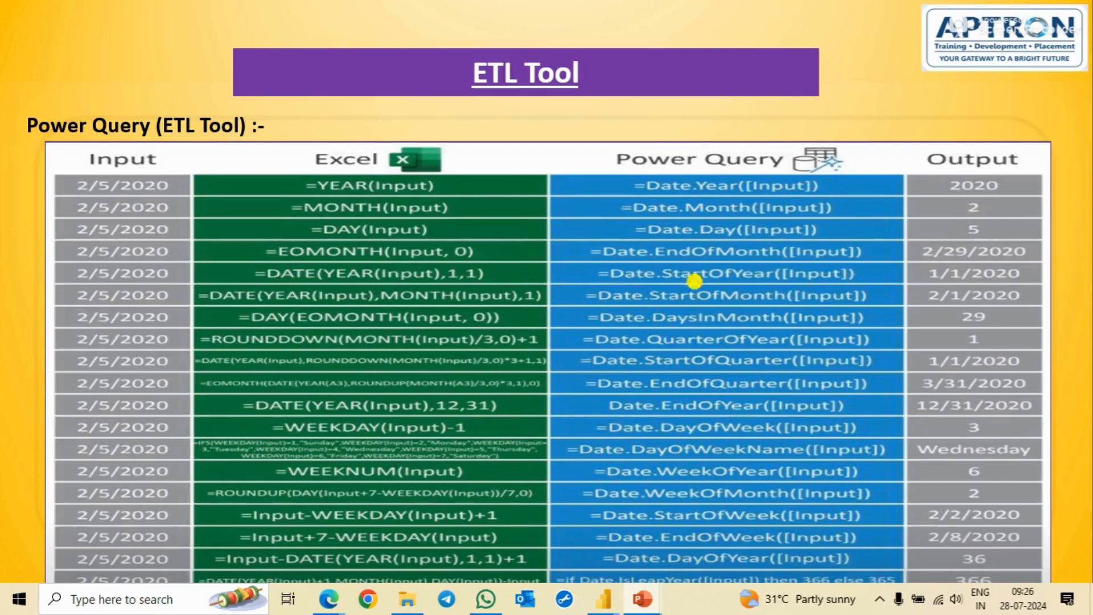
key("alt+Tab")
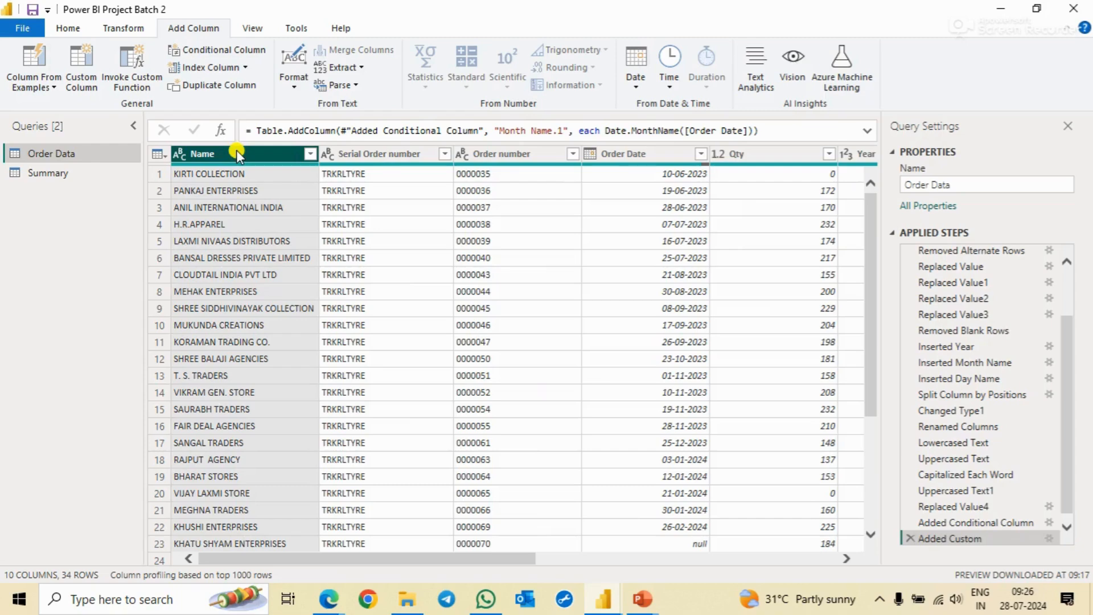
scroll(608, 207, "right", 3)
left_click(601, 159)
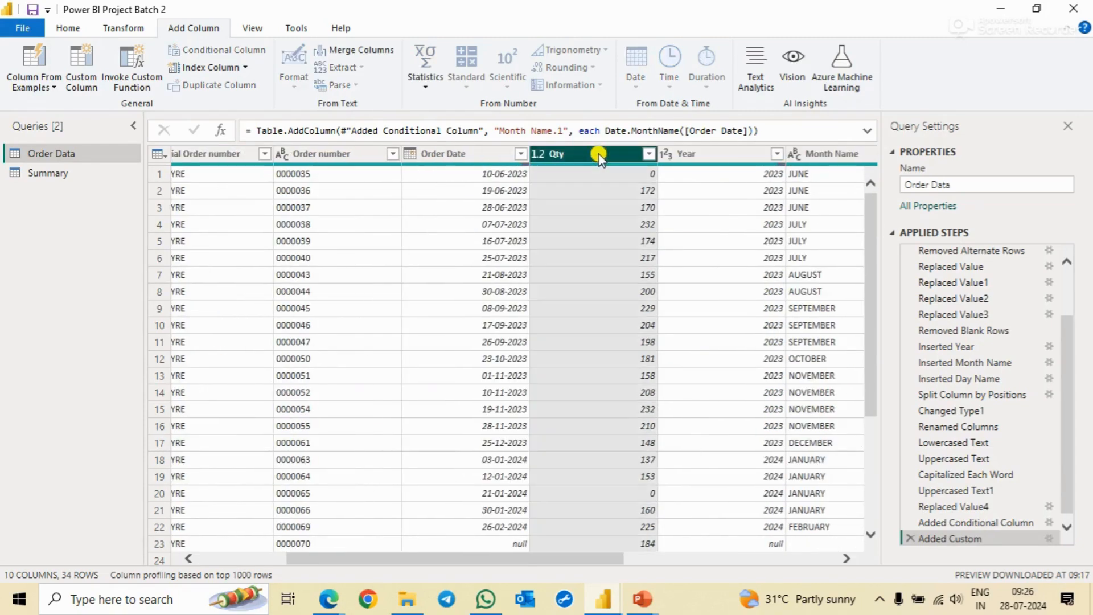
scroll(347, 274, "left", 3)
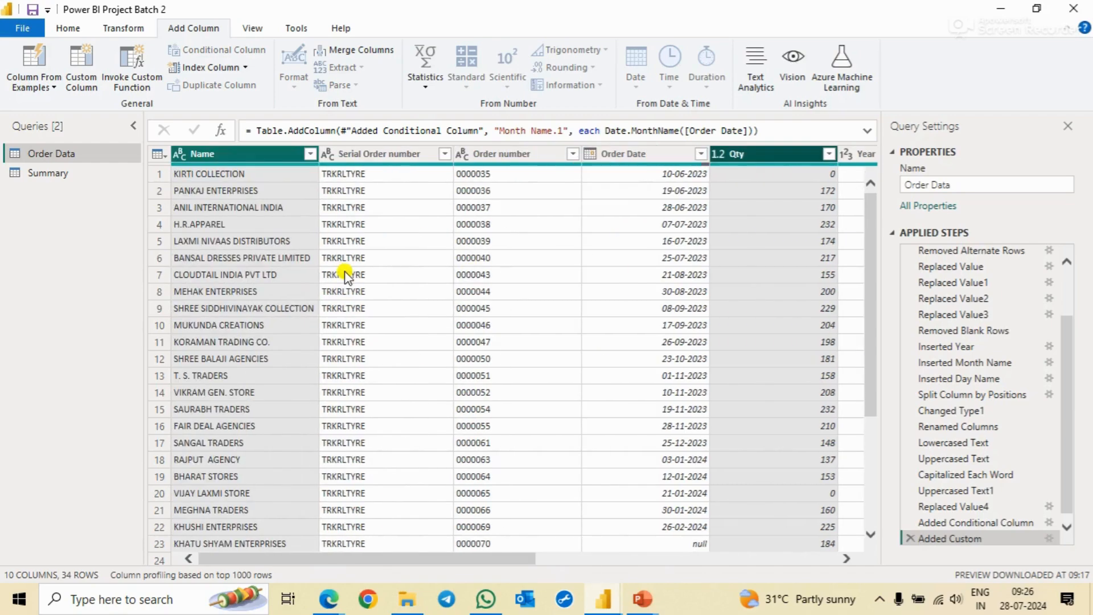
left_click(369, 59)
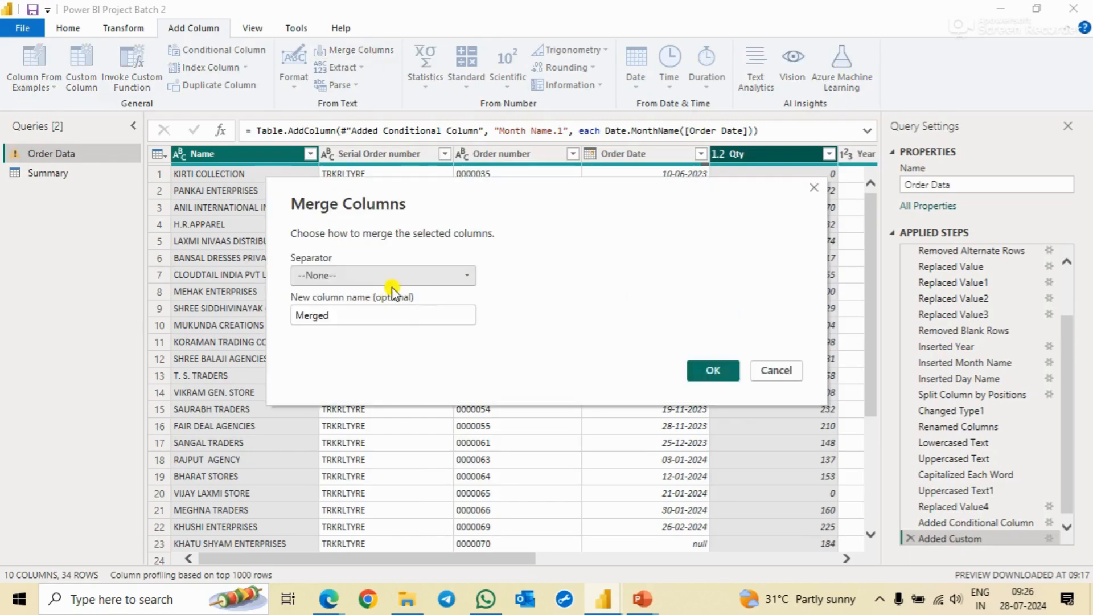
Merge the selected columns with the custom separator "/" into a column named "New Column"
left_click(392, 276)
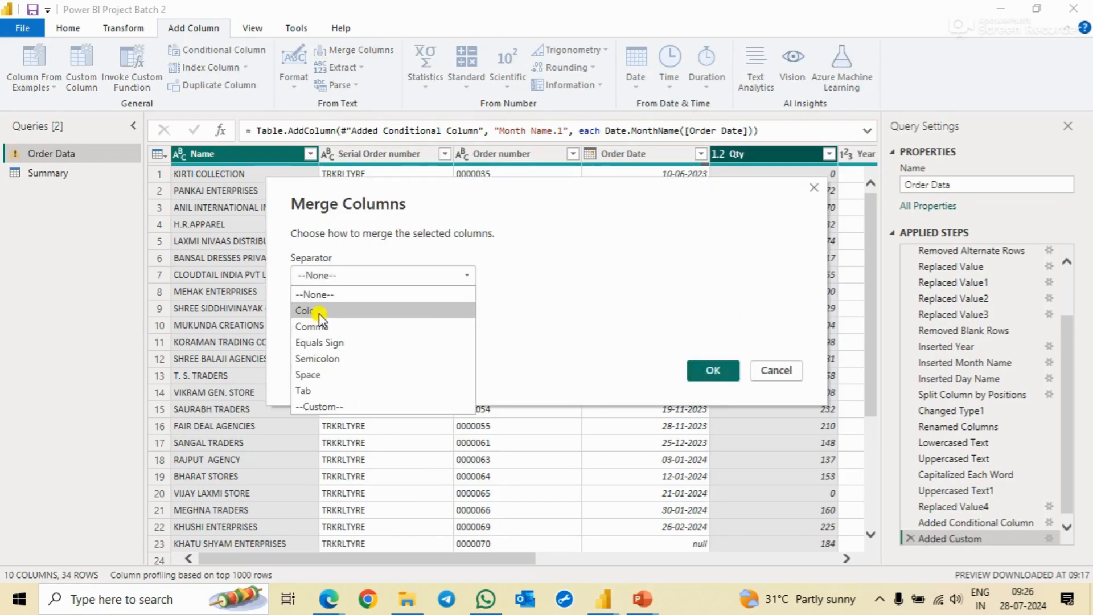
left_click(328, 408)
left_click(365, 297)
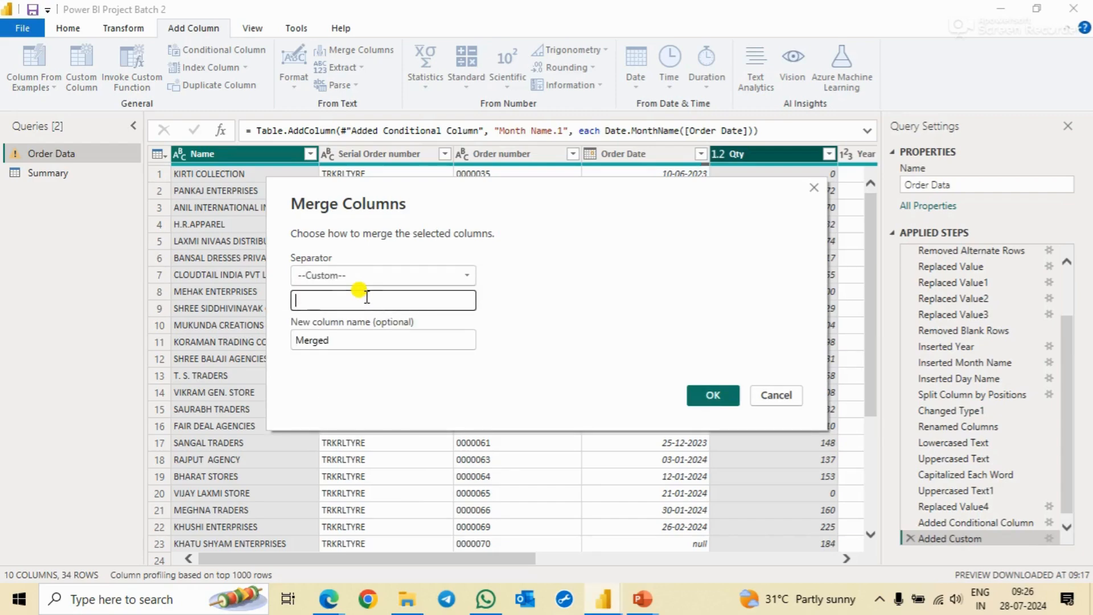
type("/")
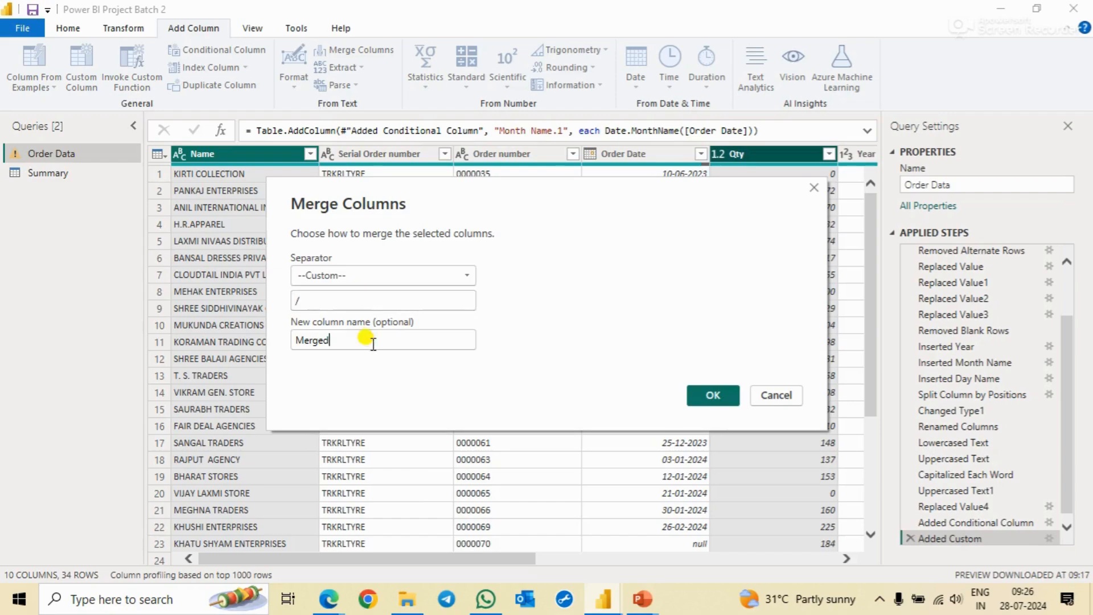
double_click(372, 342)
type("Ne")
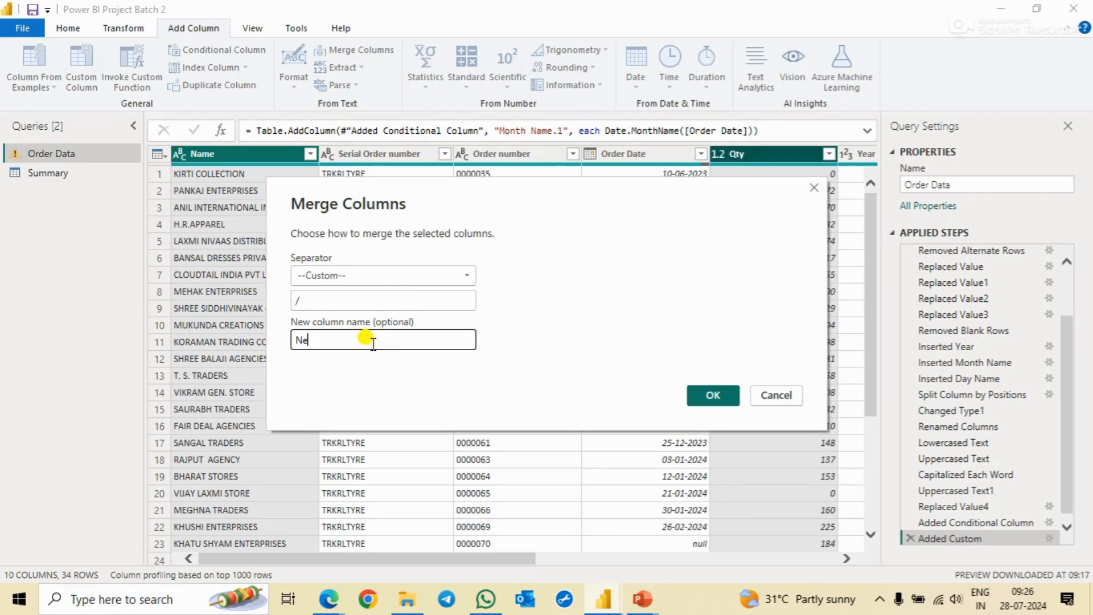
type("w Column")
left_click(706, 394)
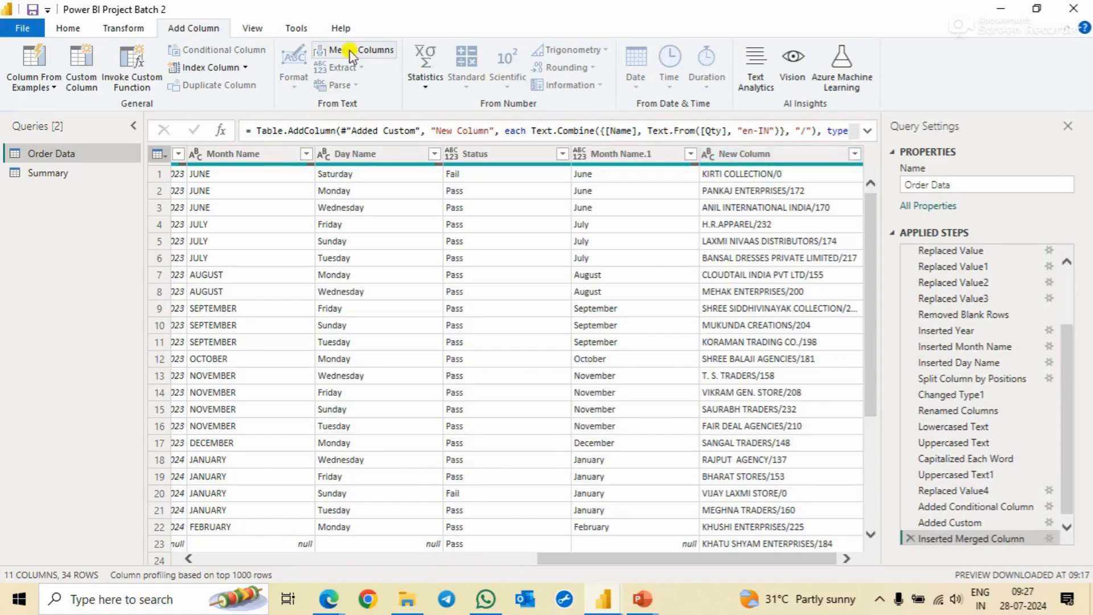
Start a custom column in Order Data and name it "Number"
left_click(85, 72)
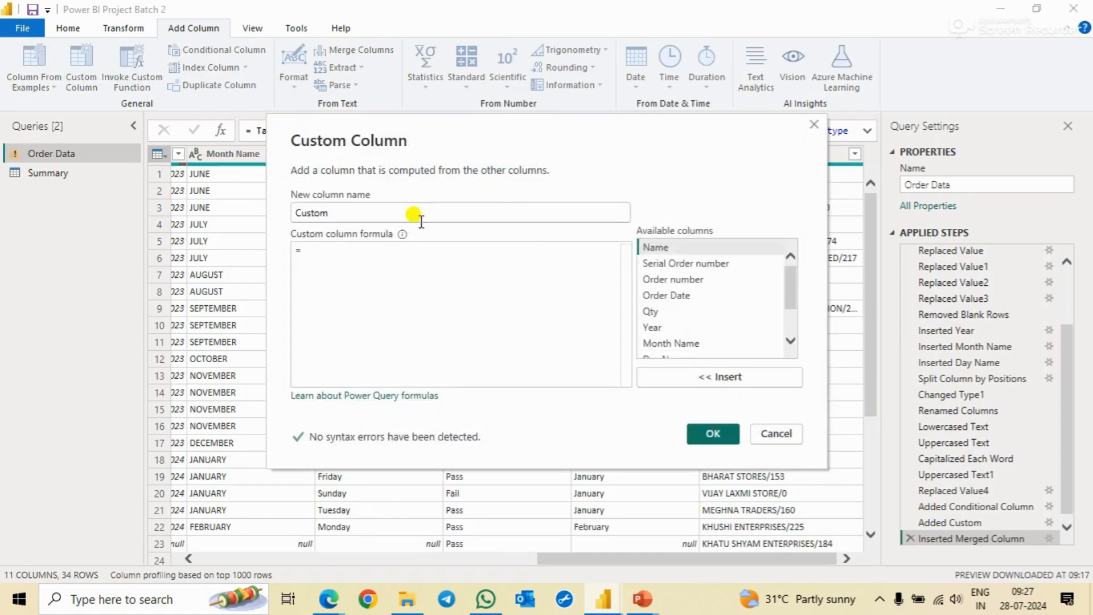
double_click(409, 208)
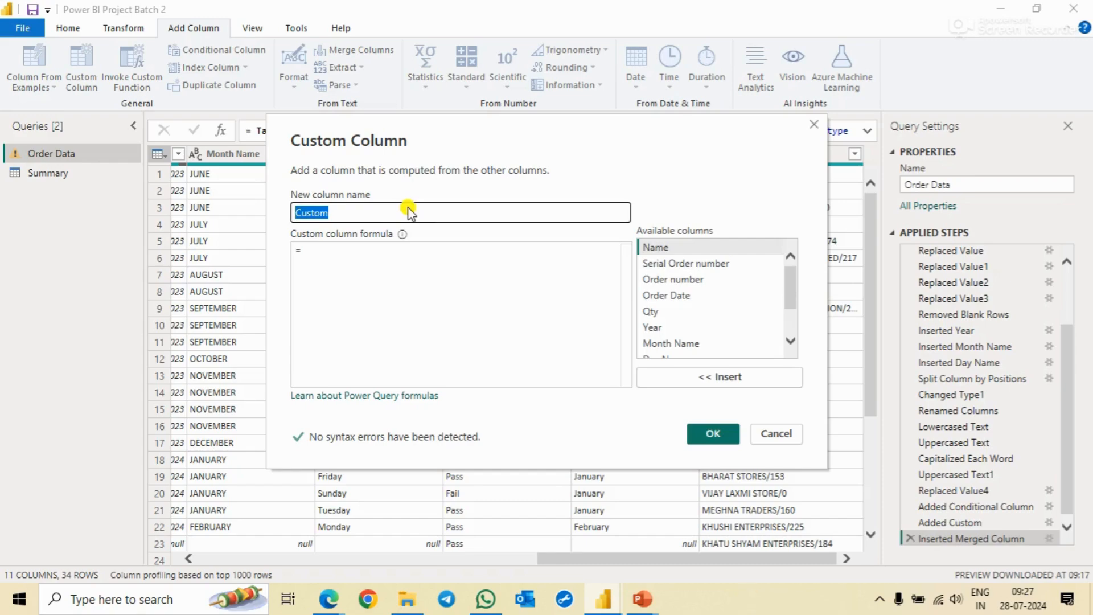
type("Number")
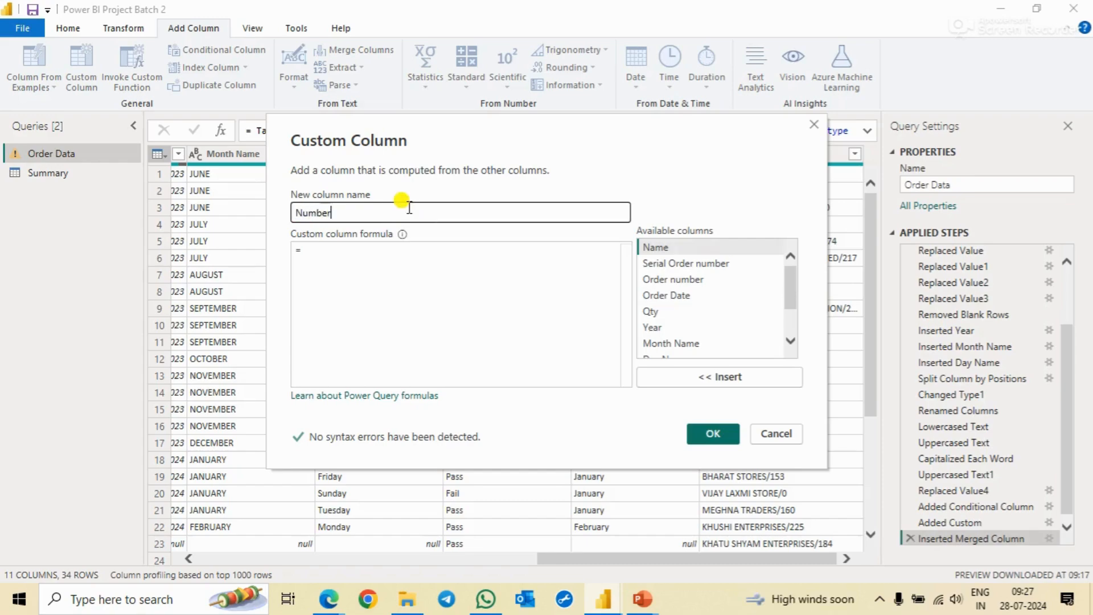
key("Tab")
left_click(312, 247)
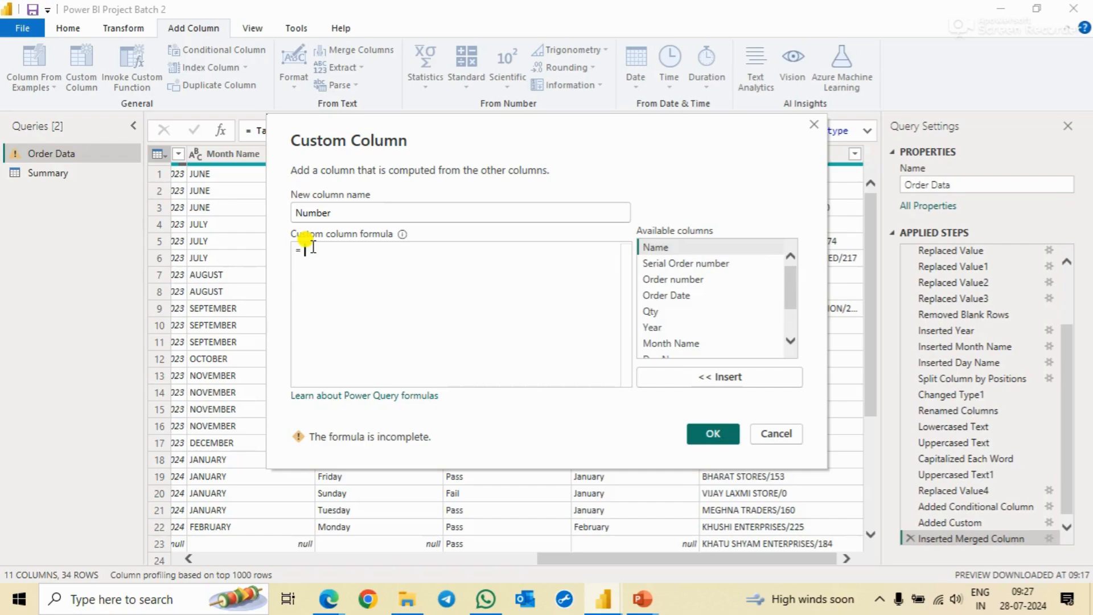
Insert the Text.Select function into the custom column formula
type("Text")
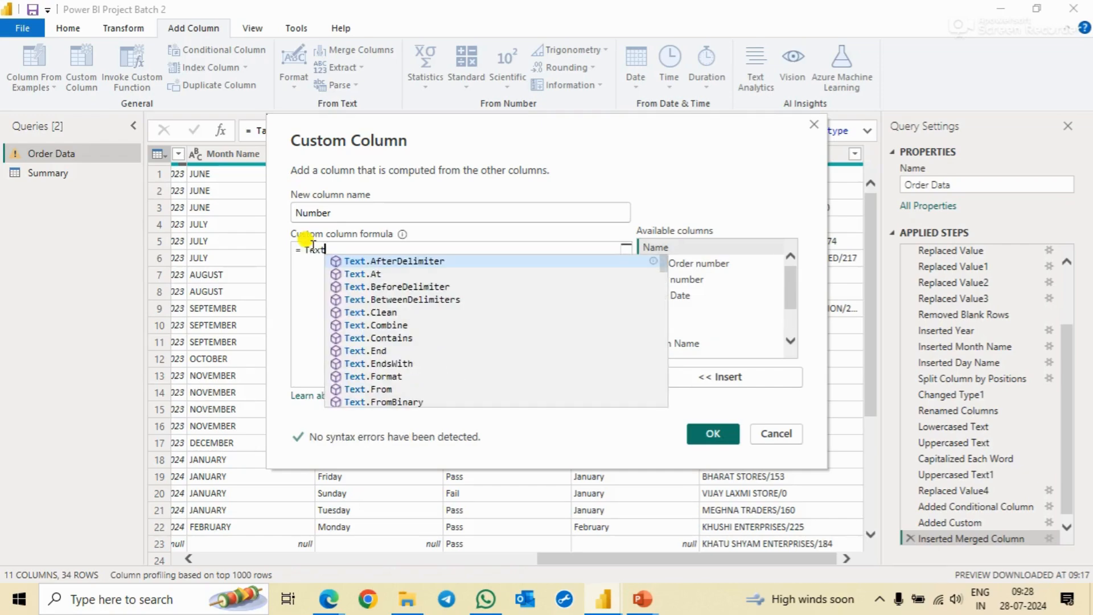
type(".S")
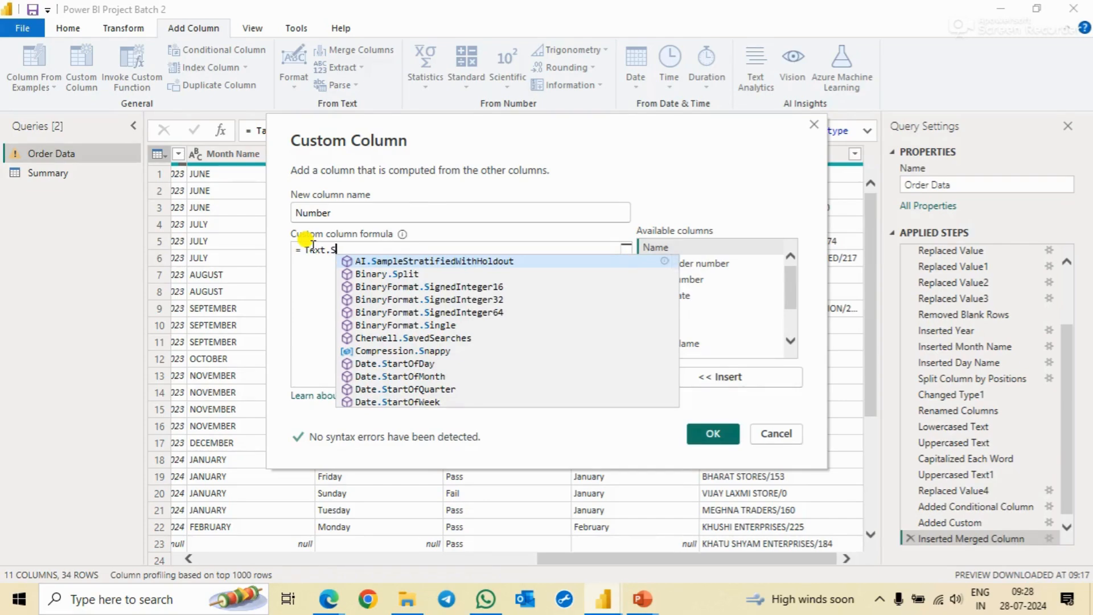
type("ele")
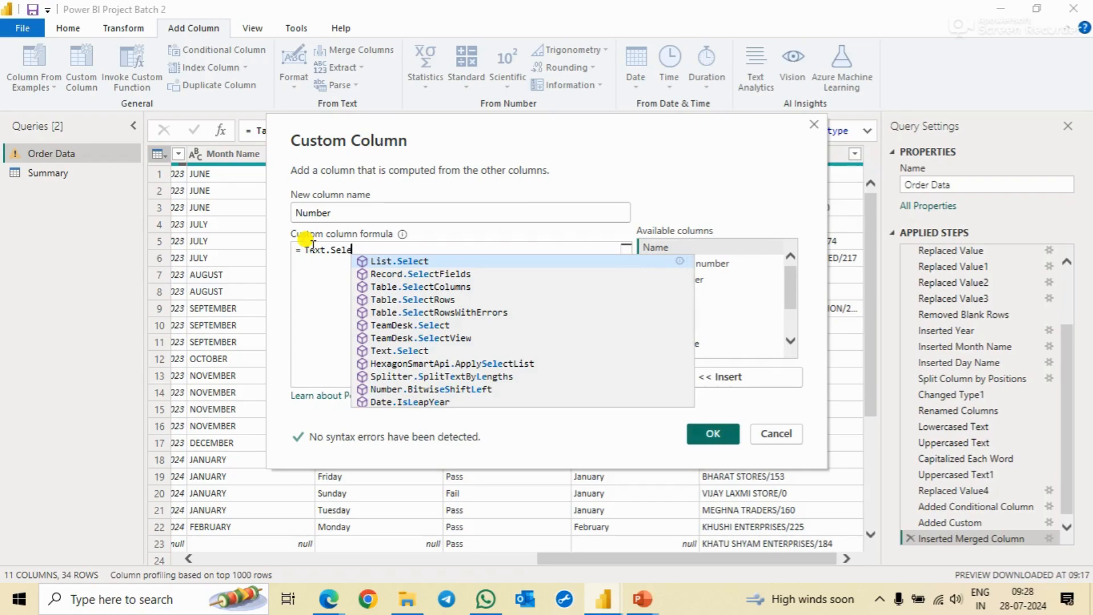
key("Down")
key("Down")
key("Down")
key("Down")
key("Down")
key("Down")
key("Down")
key("Tab")
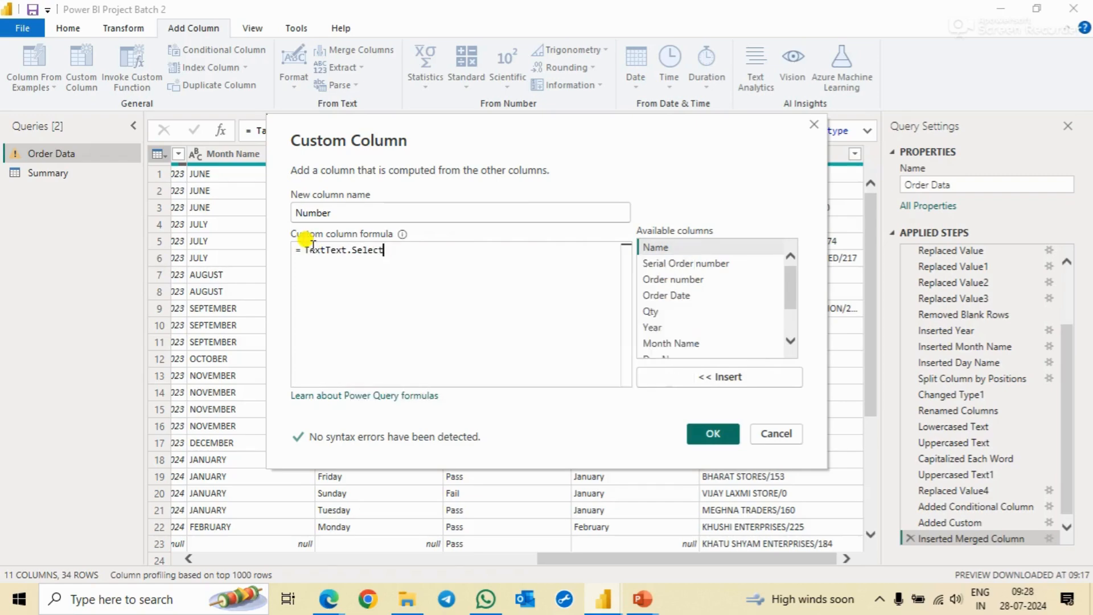
Remove the duplicated "Text" at the start of the formula, leaving Text.Select
key("Left")
key("Left")
key("Left")
key("Left")
key("Left")
key("Left")
key("Left")
key("Left")
key("Left")
key("Left")
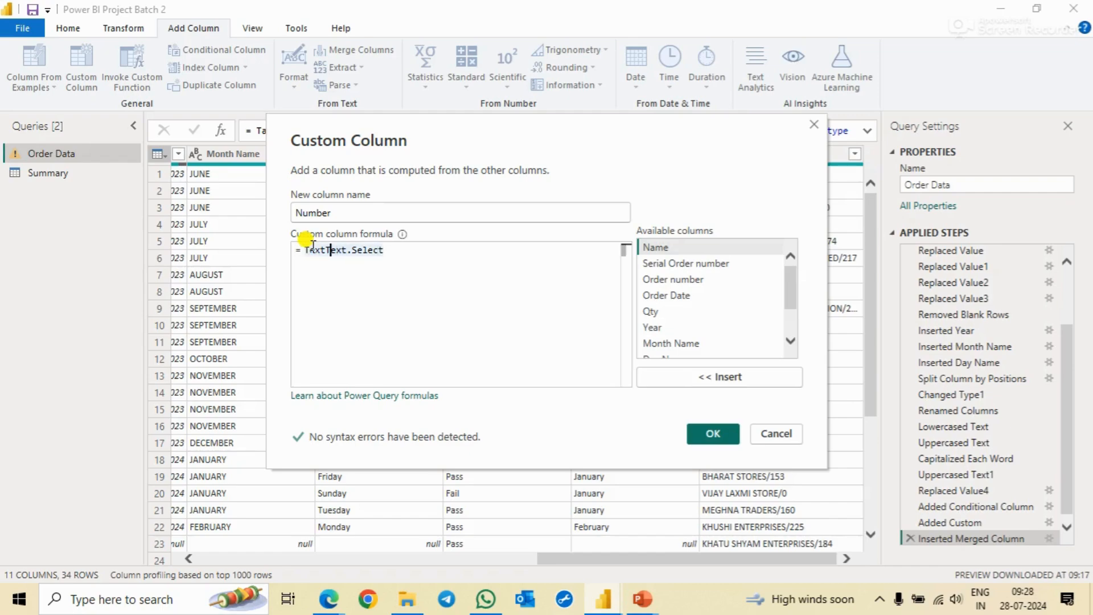
key("shift+Home")
key("BackSpace")
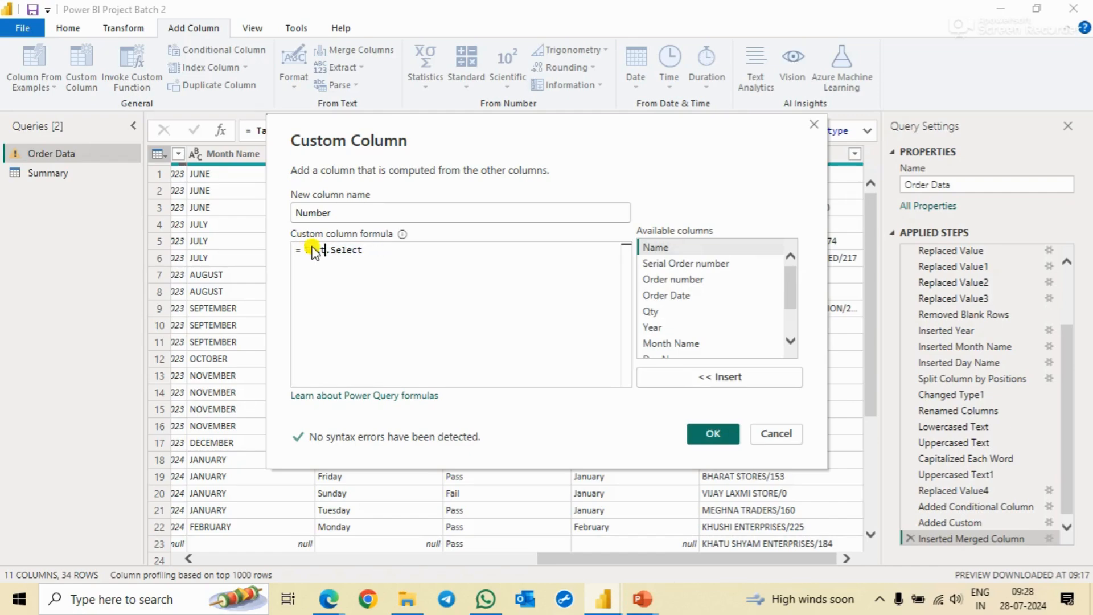
Give Text.Select the [New Column] field as its text and an empty {} character list as its second argument
type("(")
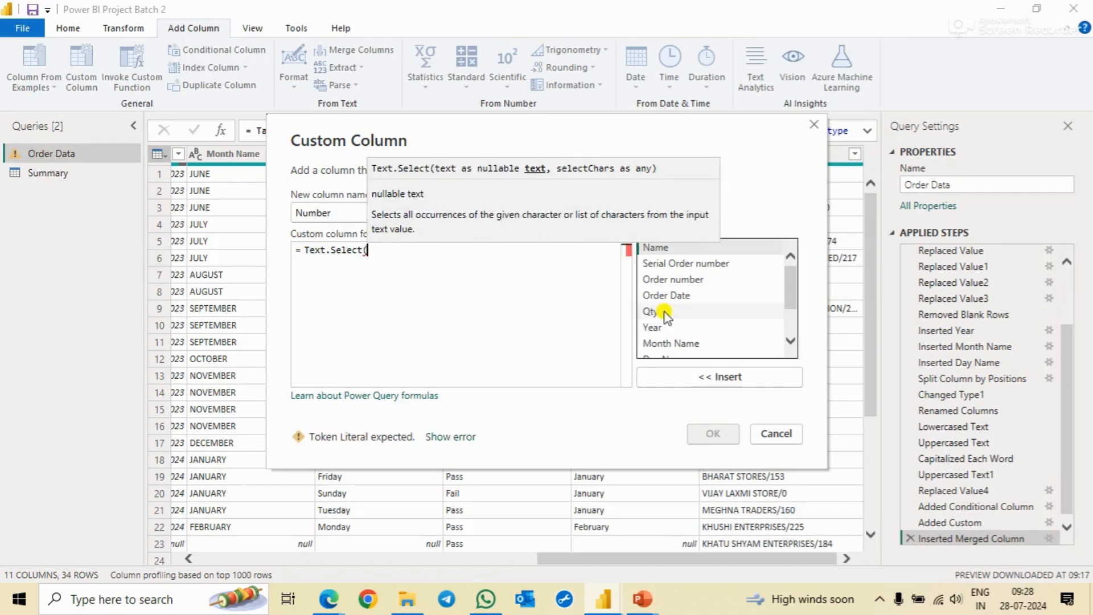
left_click_drag(791, 288, 791, 331)
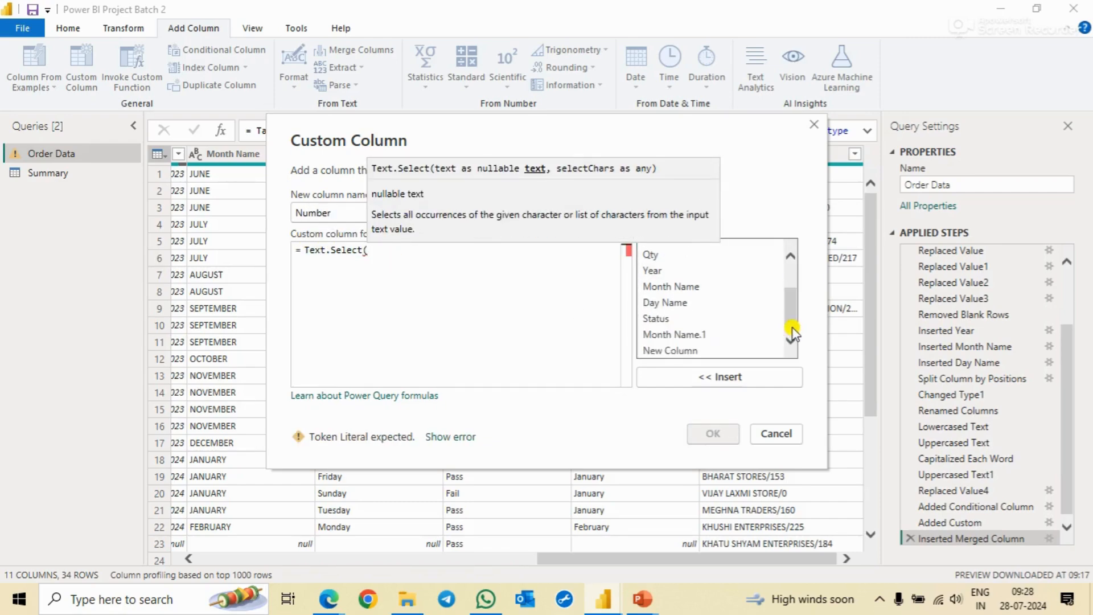
double_click(681, 350)
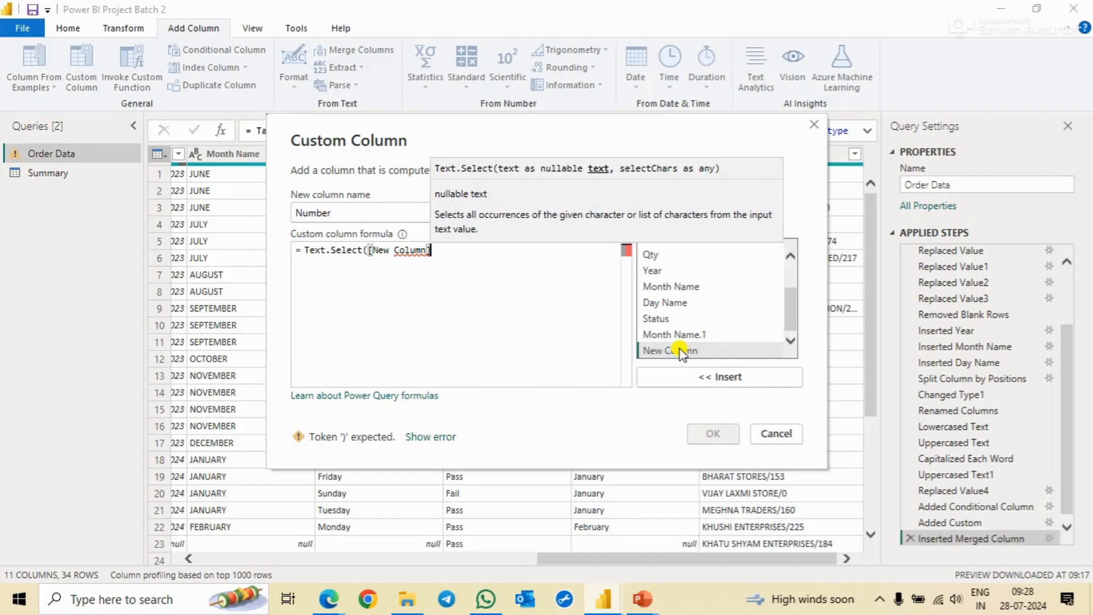
type(",")
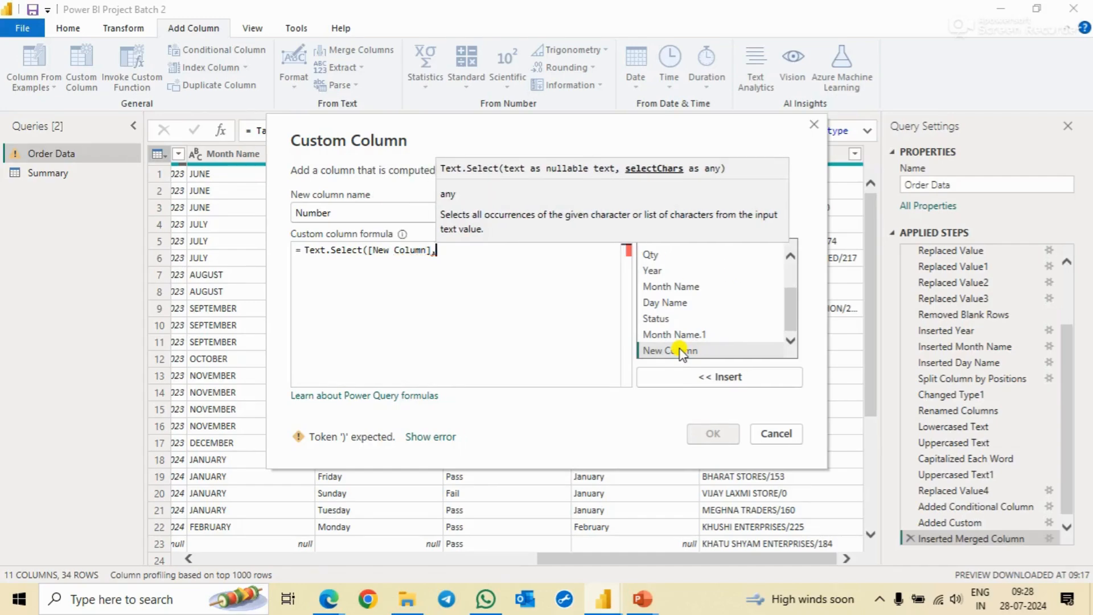
type("{")
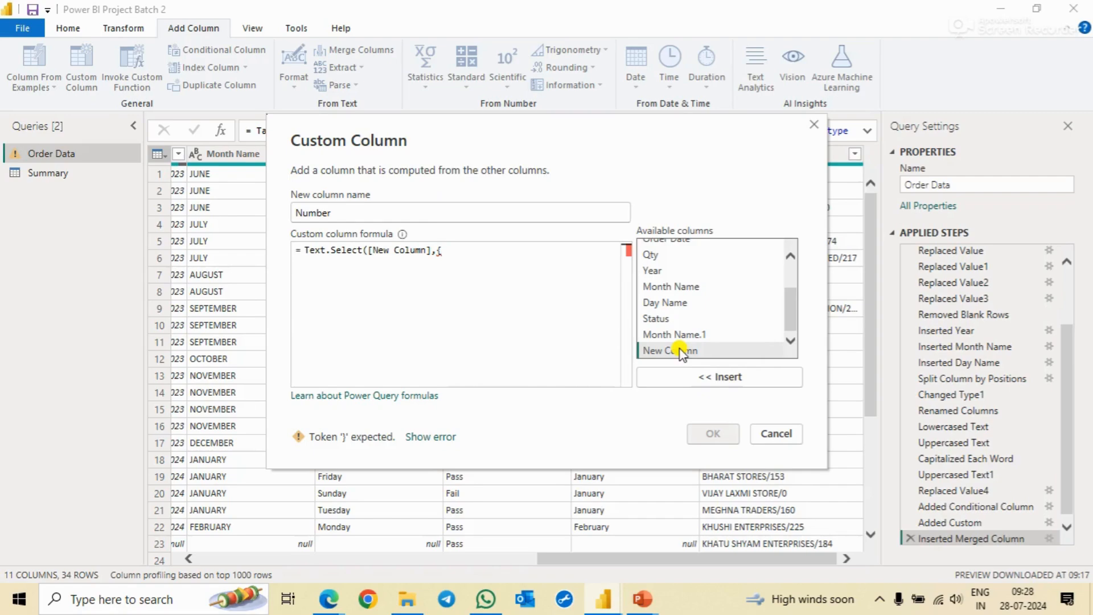
type("})")
key("Left")
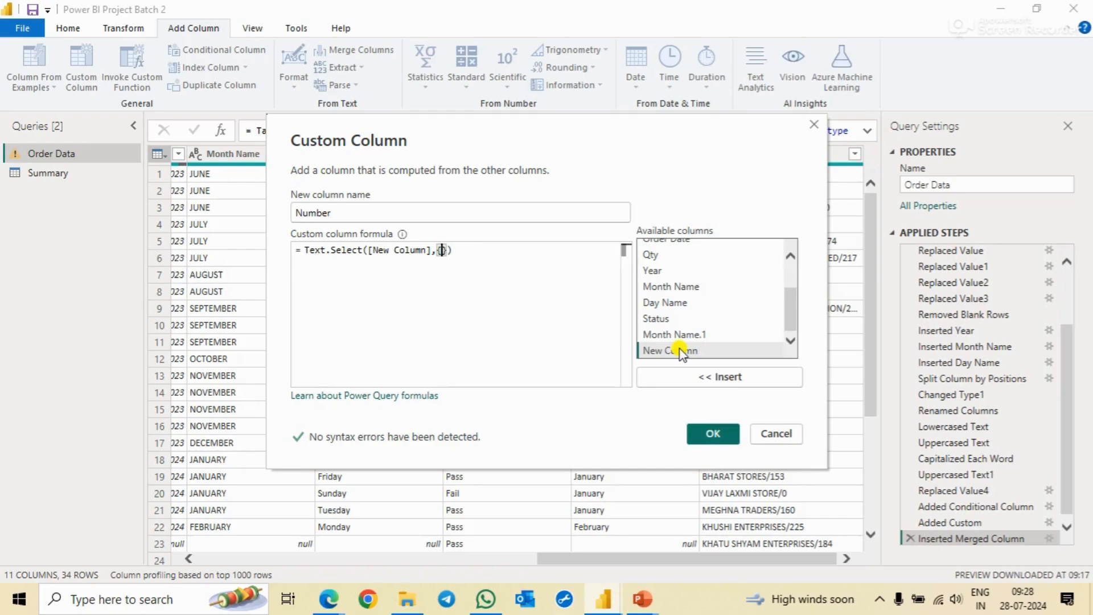
Fill the character list with "0".."9" to complete Text.Select([New Column],{"0".."9"}) and create the custom column
type("\"0")
key("Right")
type("..")
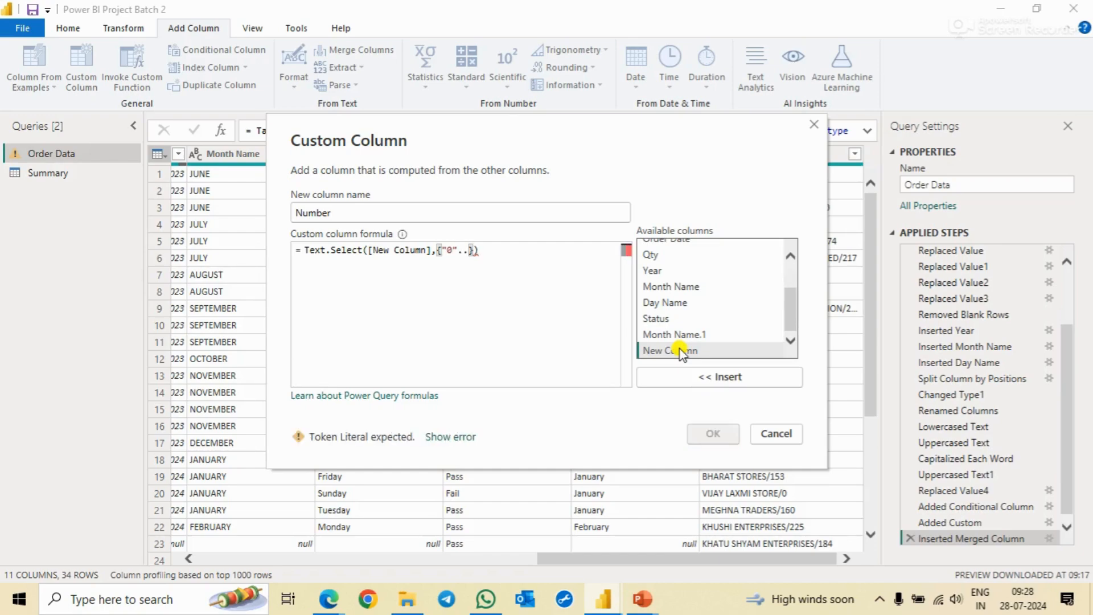
type("\"")
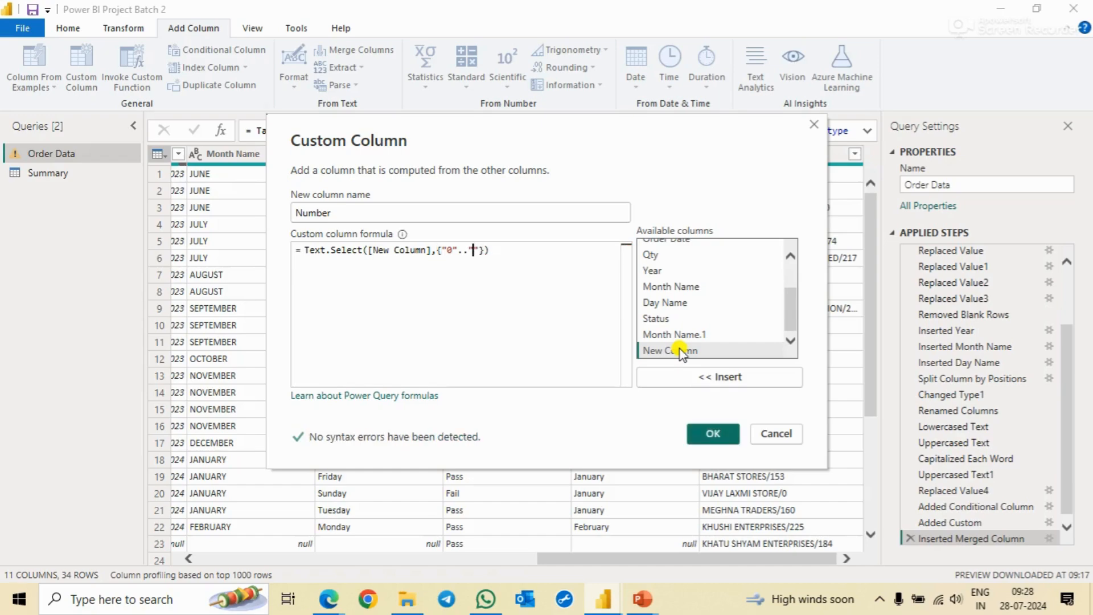
type("9")
key("End")
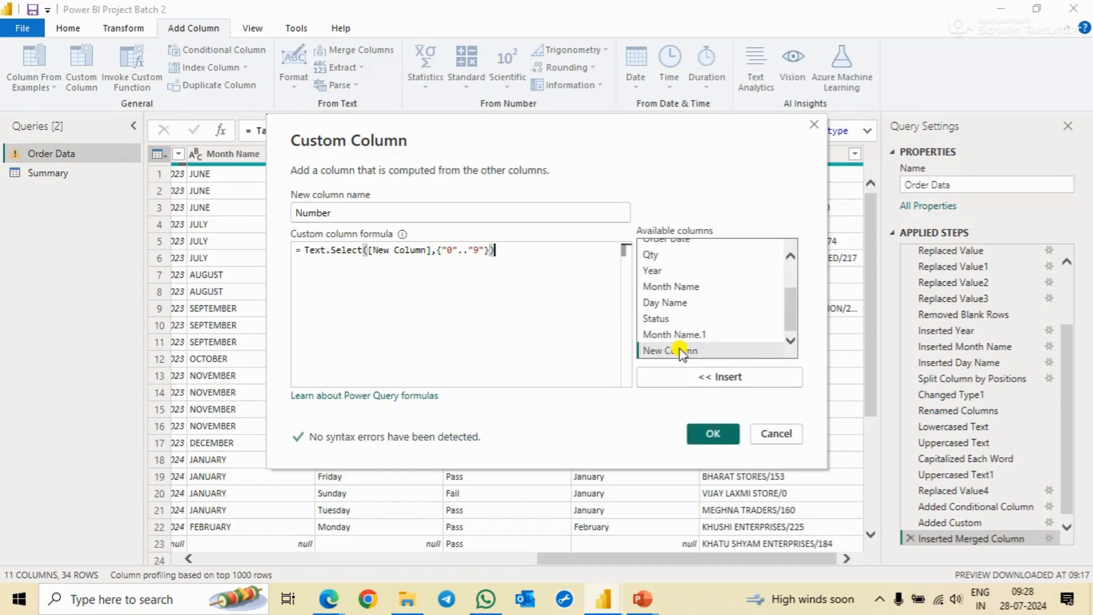
left_click(709, 436)
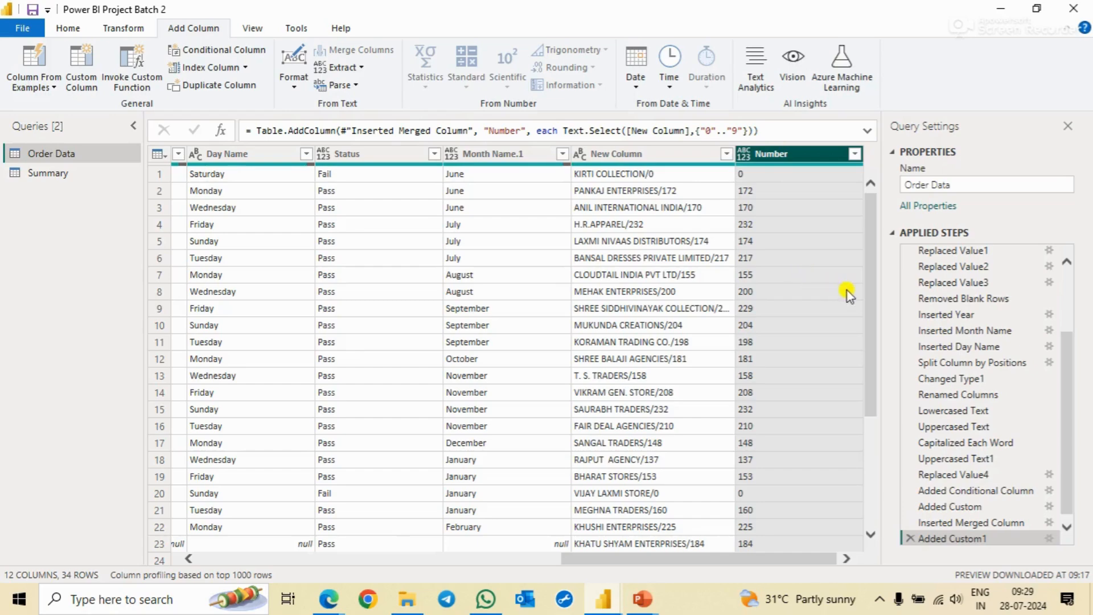
Reopen the Added Custom1 step's settings and rename the new column as Alphabet
left_click(951, 539)
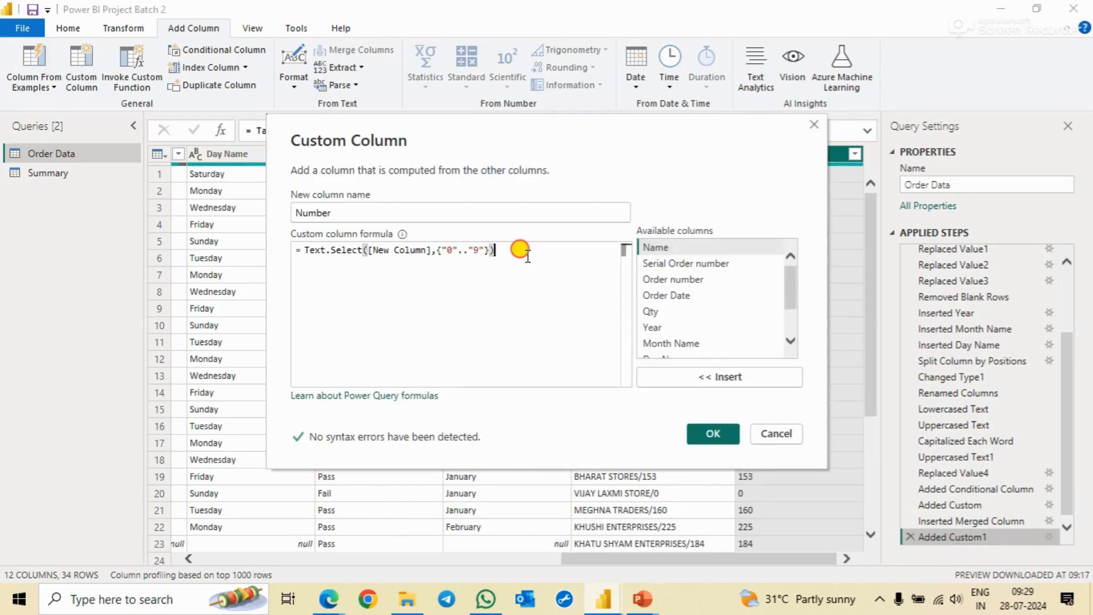
left_click_drag(520, 250, 290, 251)
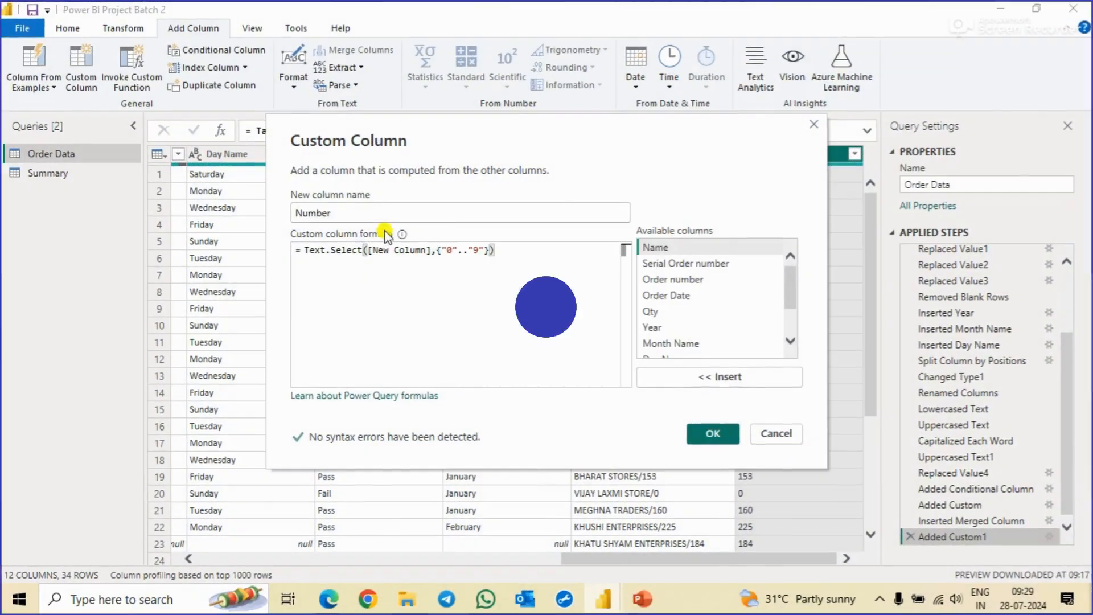
left_click(332, 212)
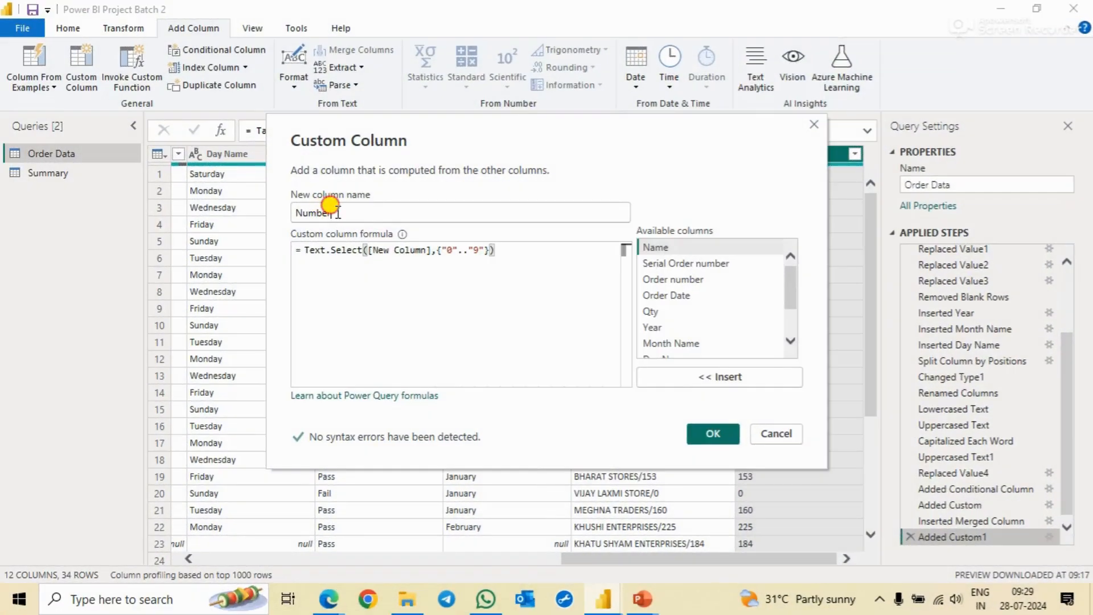
double_click(338, 213)
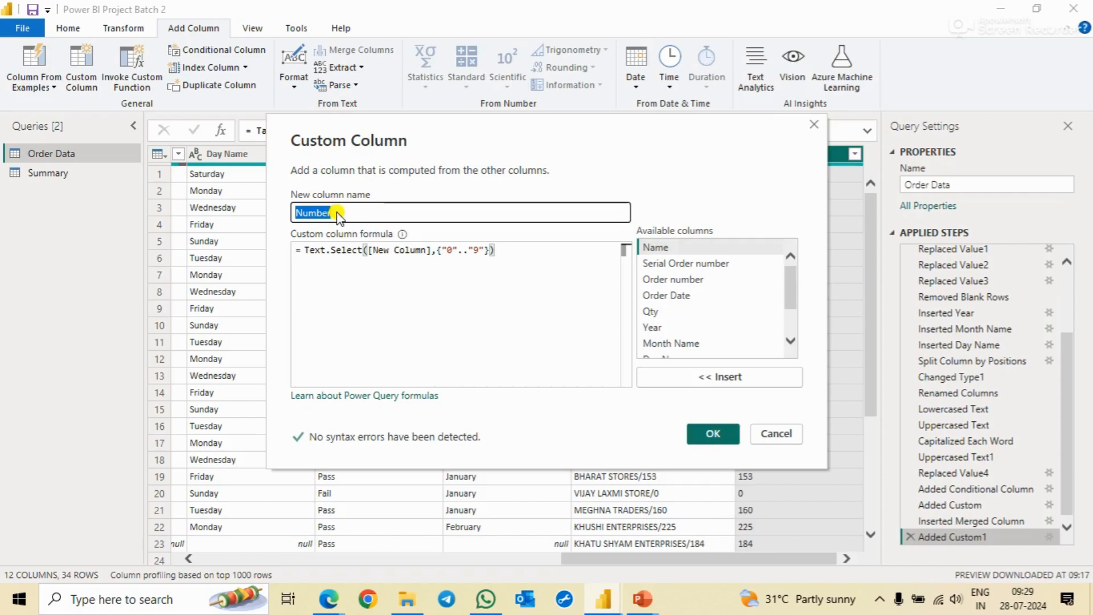
type("Alpha")
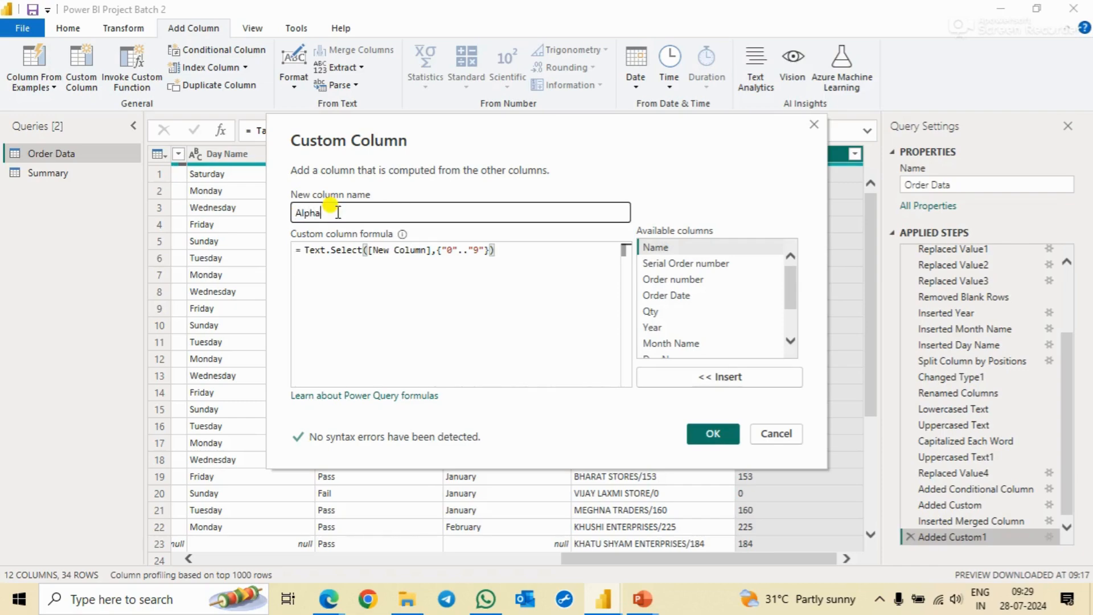
type("bet")
Change the Text.Select character list to {"A".."Z"} and apply the custom column
left_click(528, 252)
key("Left")
key("Left")
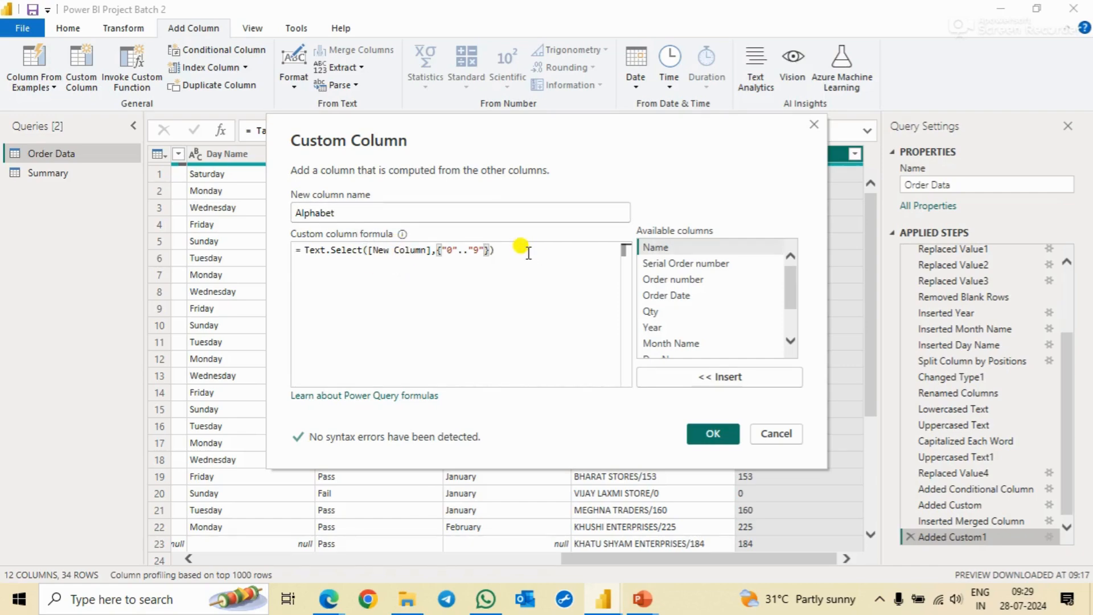
key("Left")
key("Left")
key("Left")
key("Left")
key("Left")
key("Left")
key("BackSpace")
type("A")
key("Right")
key("Right")
key("Right")
key("Right")
key("Right")
key("BackSpace")
type("Z")
key("Right")
left_click(707, 434)
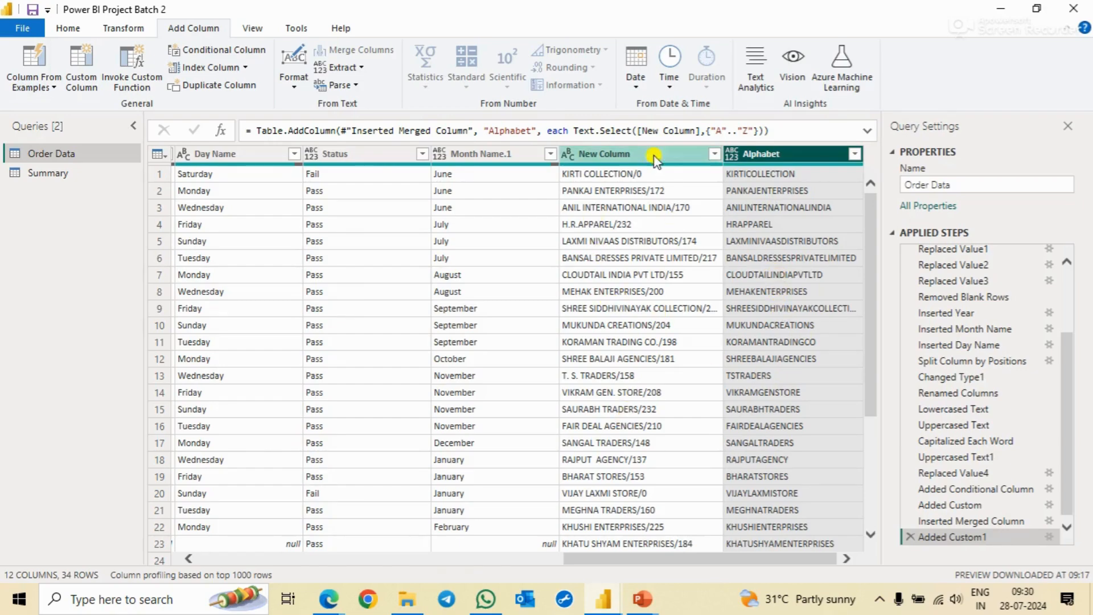
Insert a Capitalize Each Word transformation on New Column directly after the Inserted Merged Column step
left_click(973, 522)
left_click(753, 154)
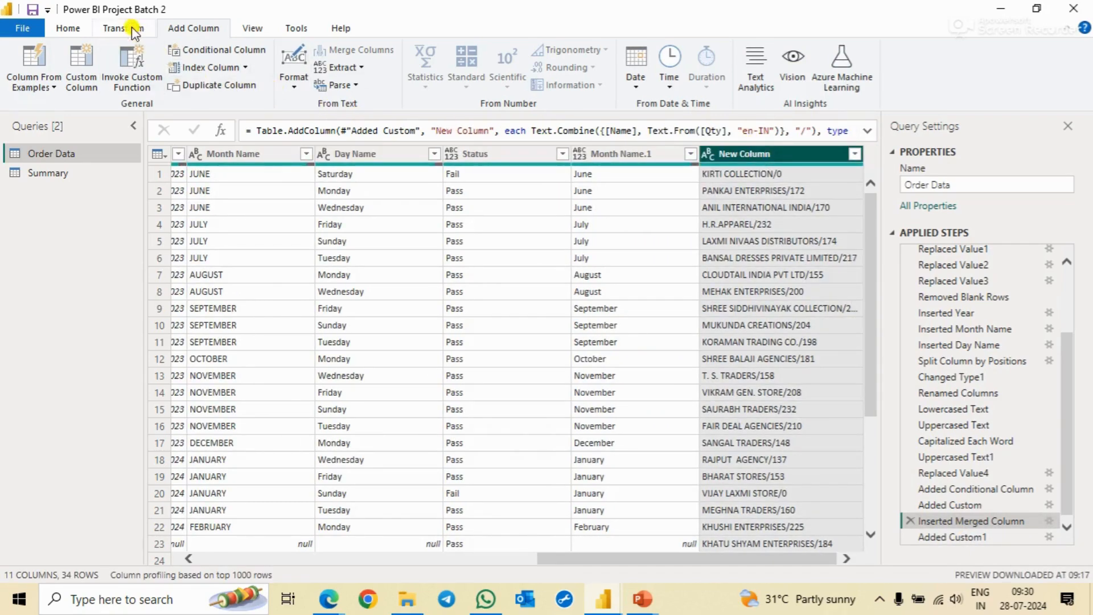
left_click(66, 28)
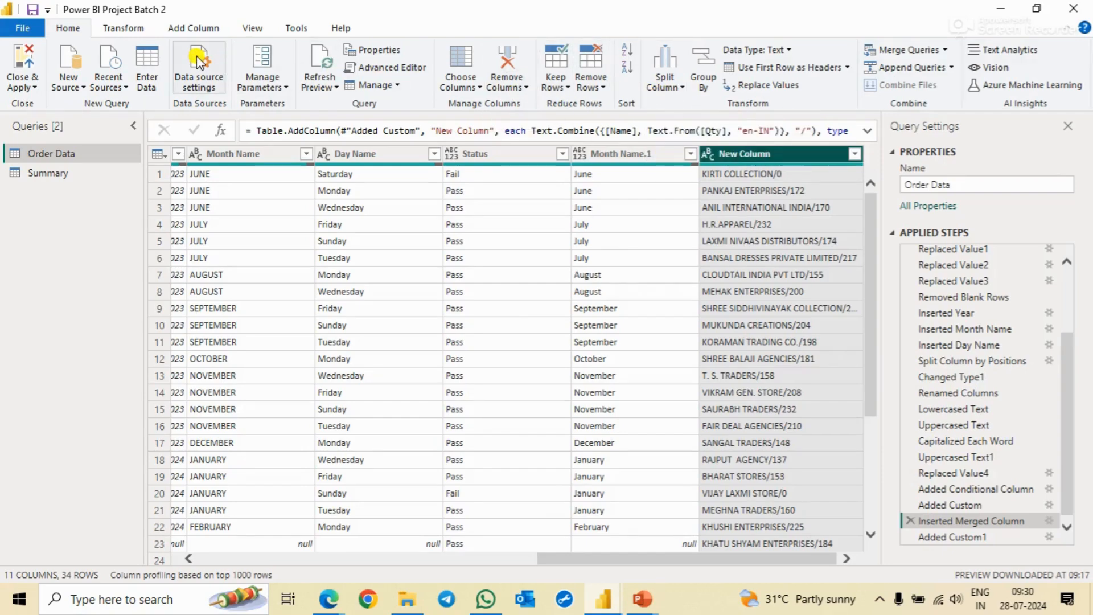
left_click(126, 28)
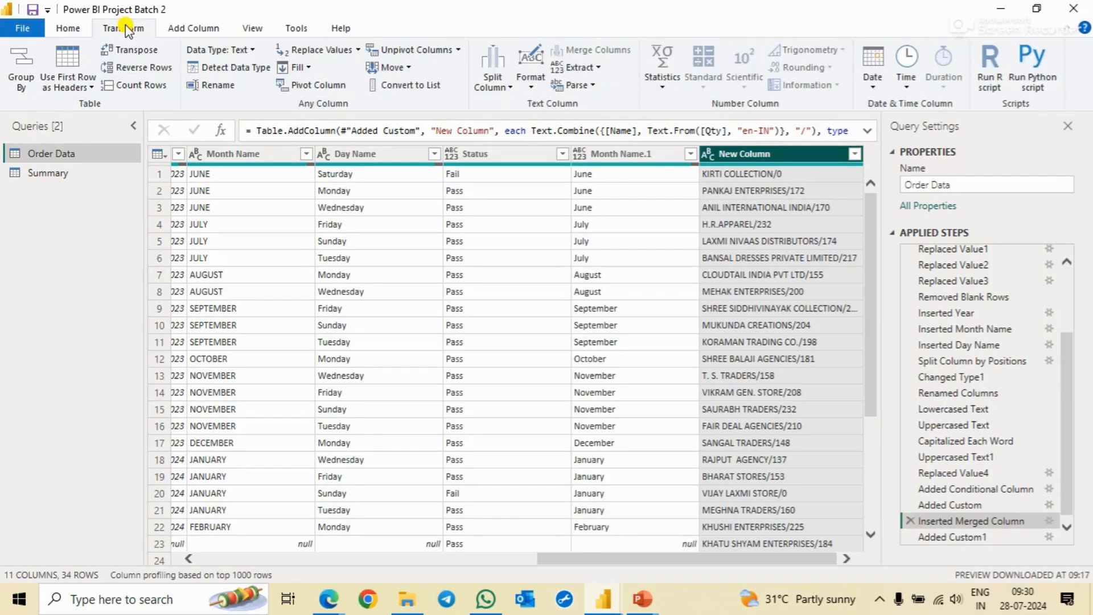
left_click(530, 88)
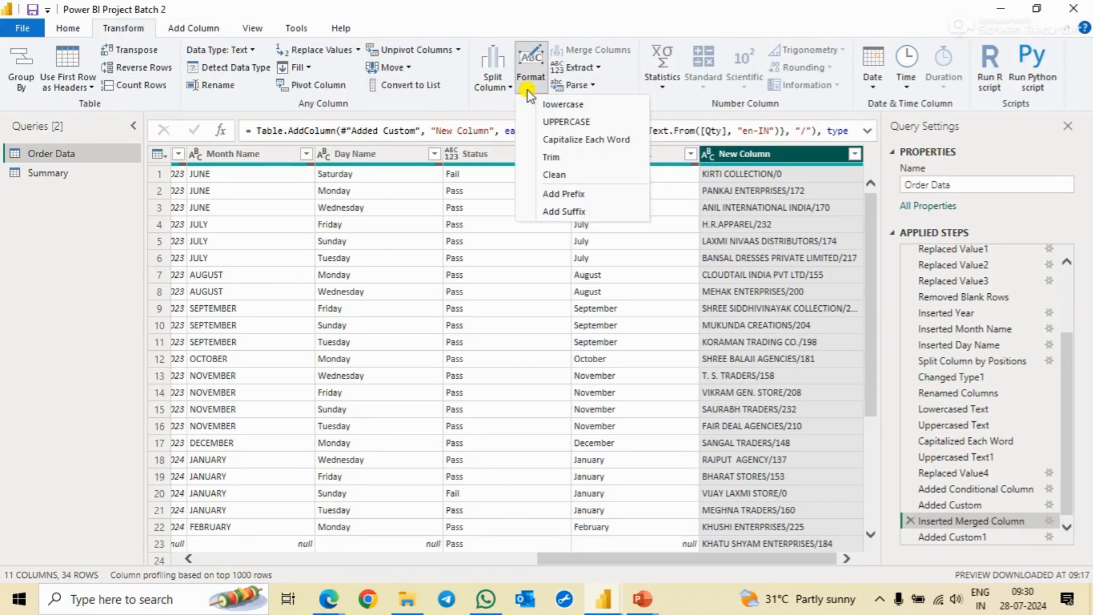
left_click(588, 139)
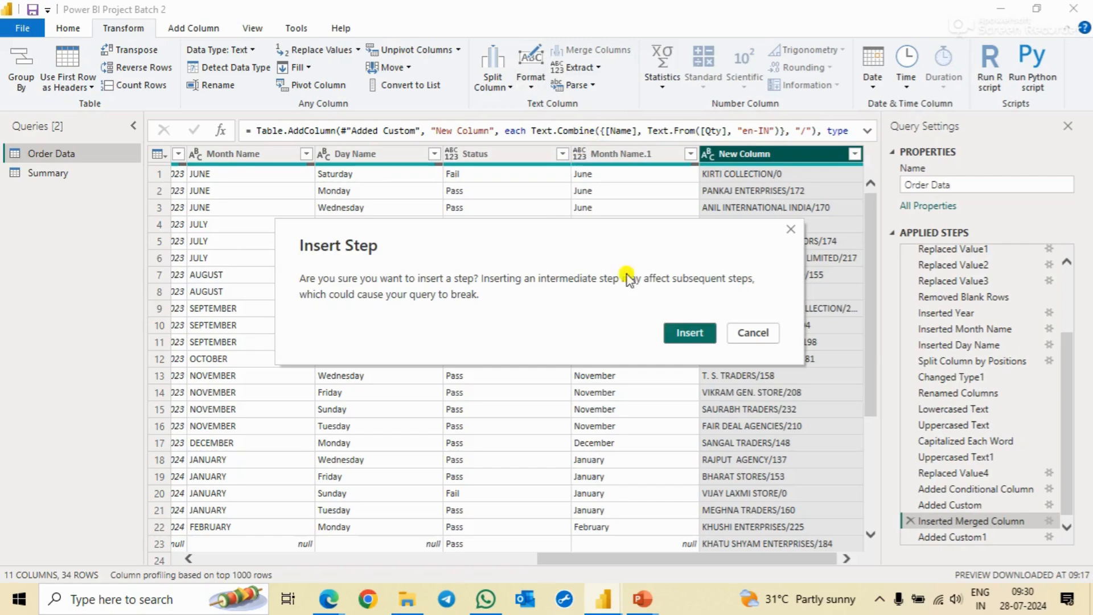
left_click(685, 333)
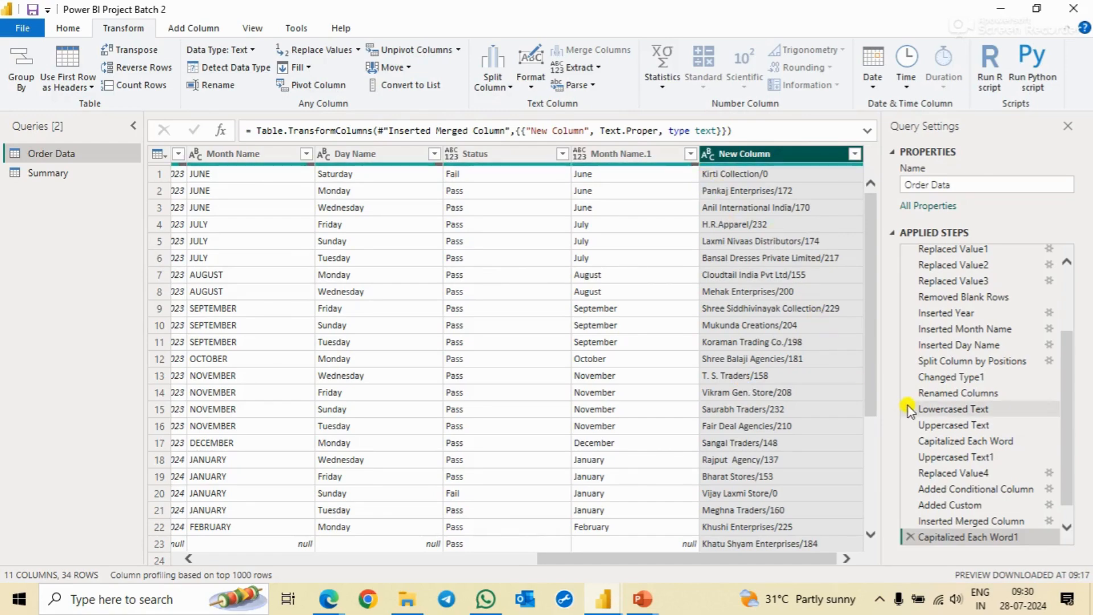
Return to the Added Custom1 step and change the Alphabet formula's character range to {"a".."z"}
scroll(908, 406, "down", 1)
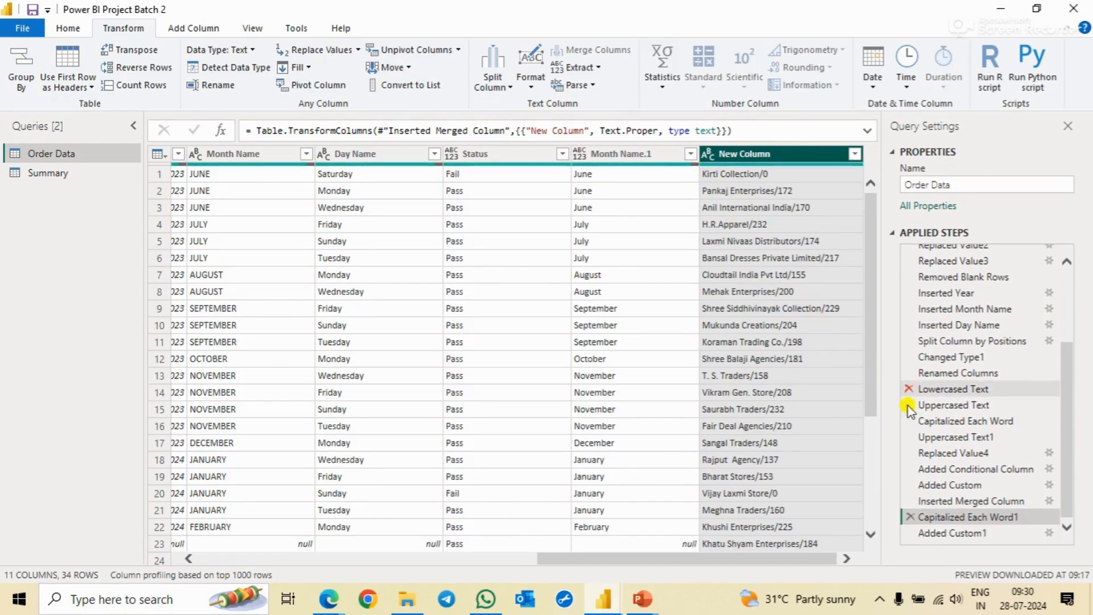
left_click(960, 534)
scroll(757, 315, "right", 3)
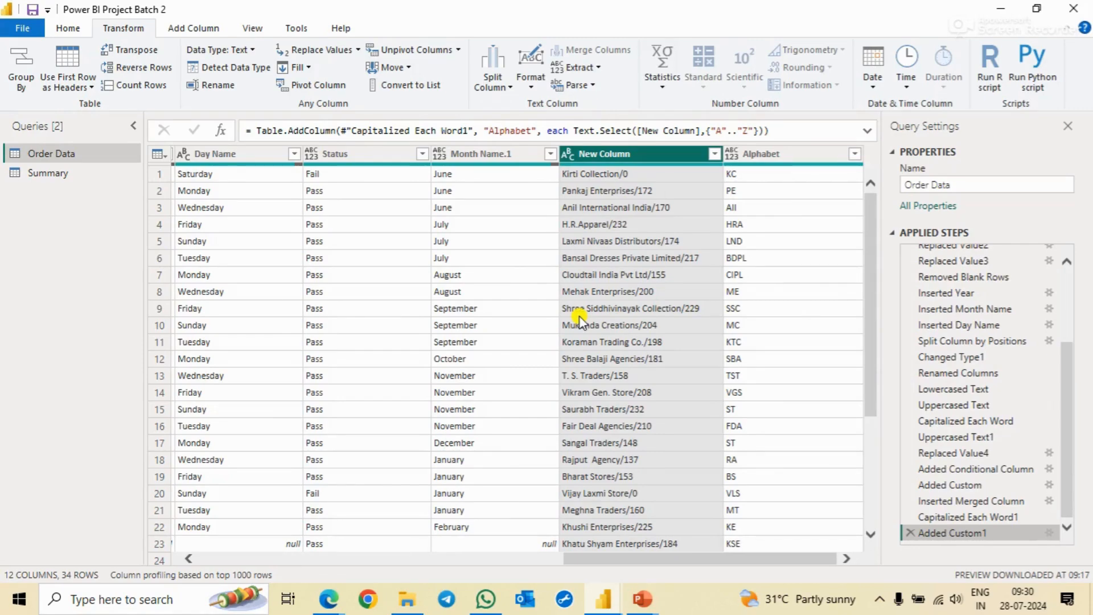
left_click(783, 155)
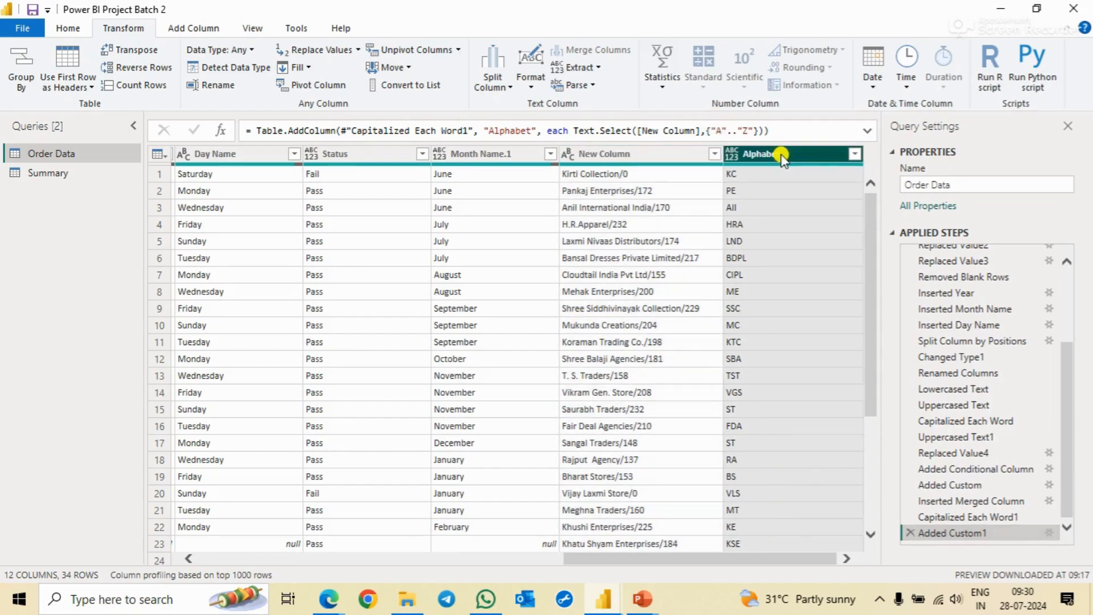
left_click(720, 131)
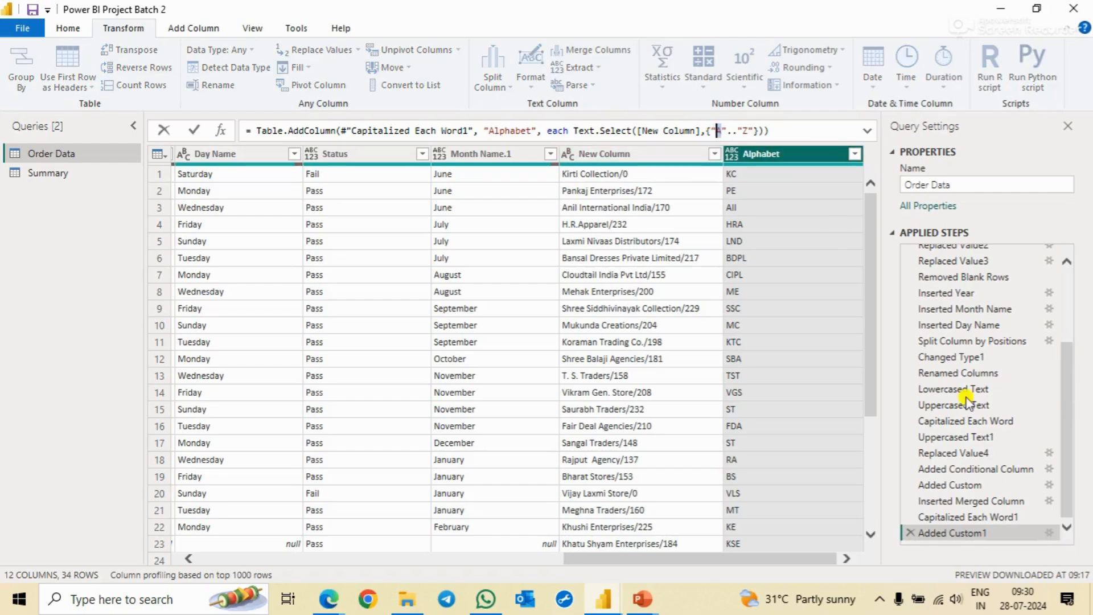
type("a")
key("End")
key("Return")
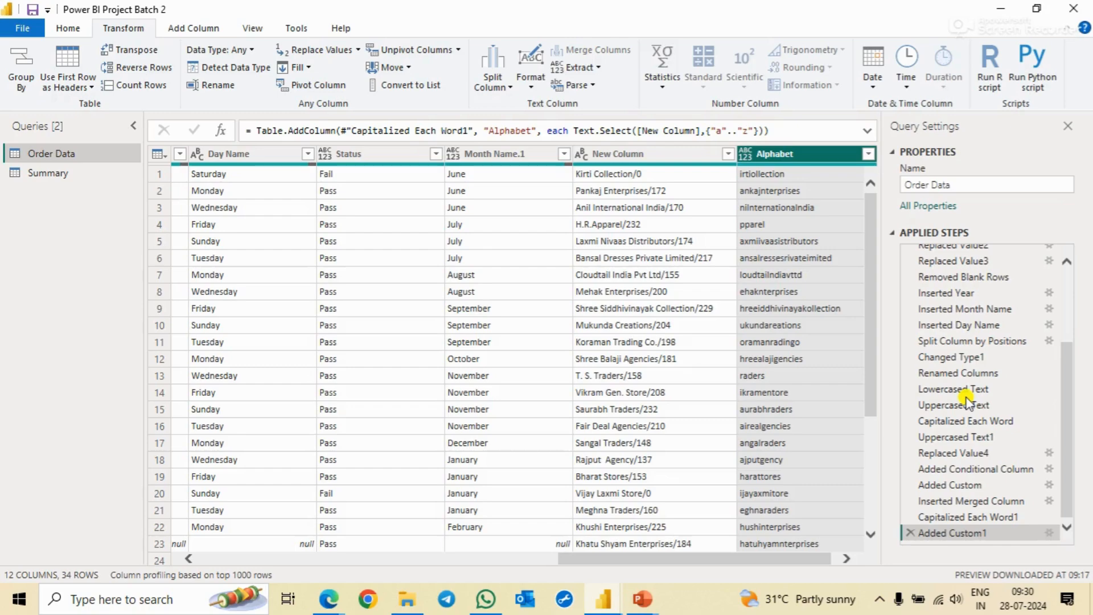
Edit the Added Custom1 formula so its character list starts with "A".."Z" followed by a comma
double_click(969, 534)
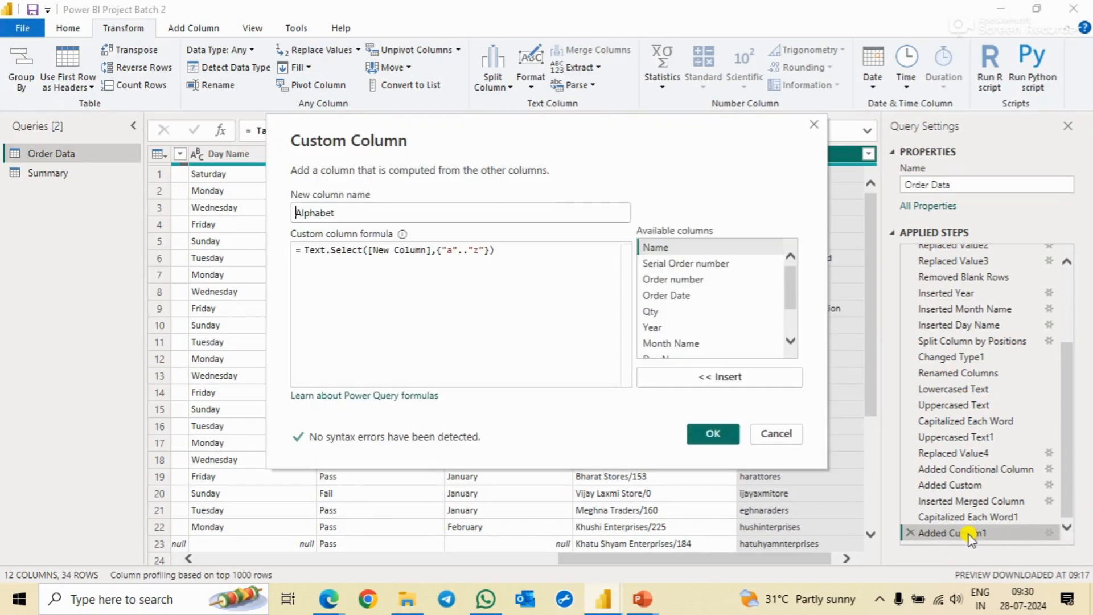
left_click(512, 250)
key("Left")
key("Left")
key("Left")
key("Left")
key("Left")
key("Left")
key("Left")
key("BackSpace")
type("A")
key("Right")
key("Right")
key("Right")
key("Right")
key("Right")
key("BackSpace")
type("Z\",")
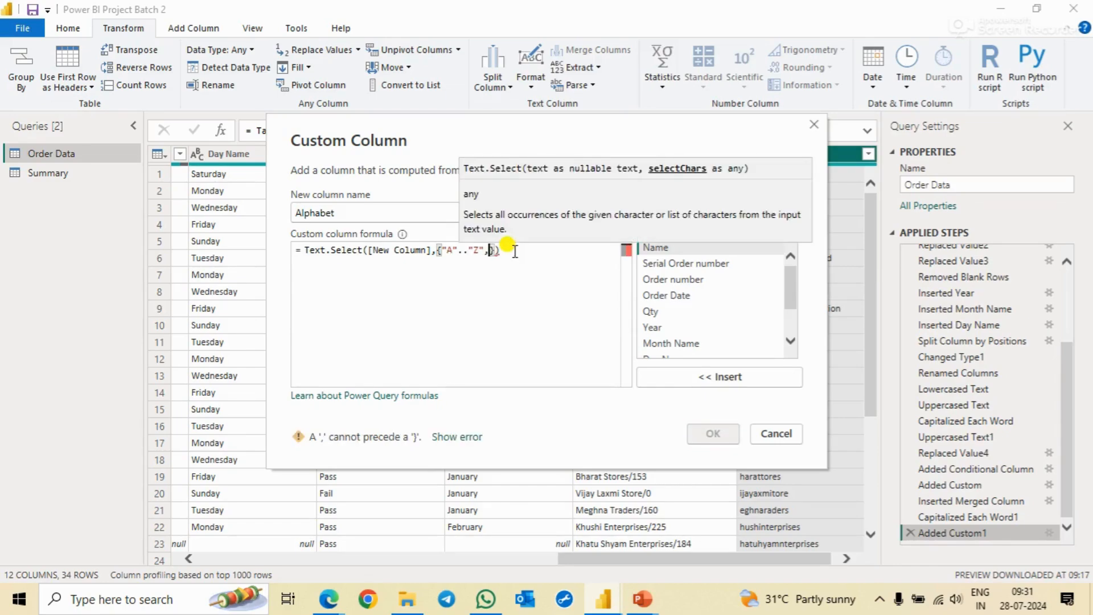
Add the range "a".."z" to the character list after "A".."Z" and apply the custom column
type("\"a")
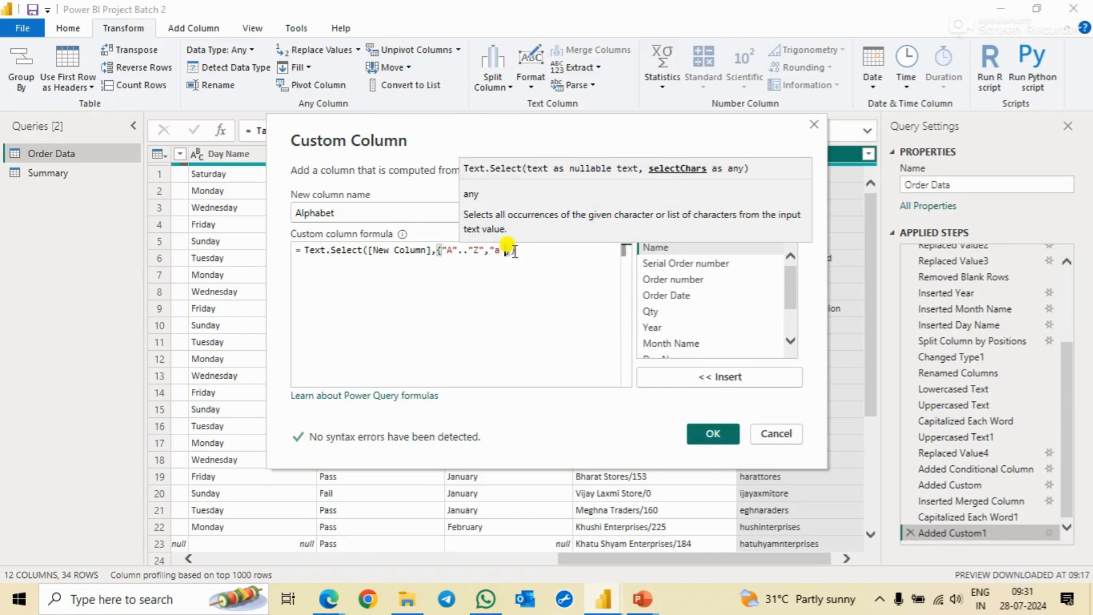
type("\"..\"")
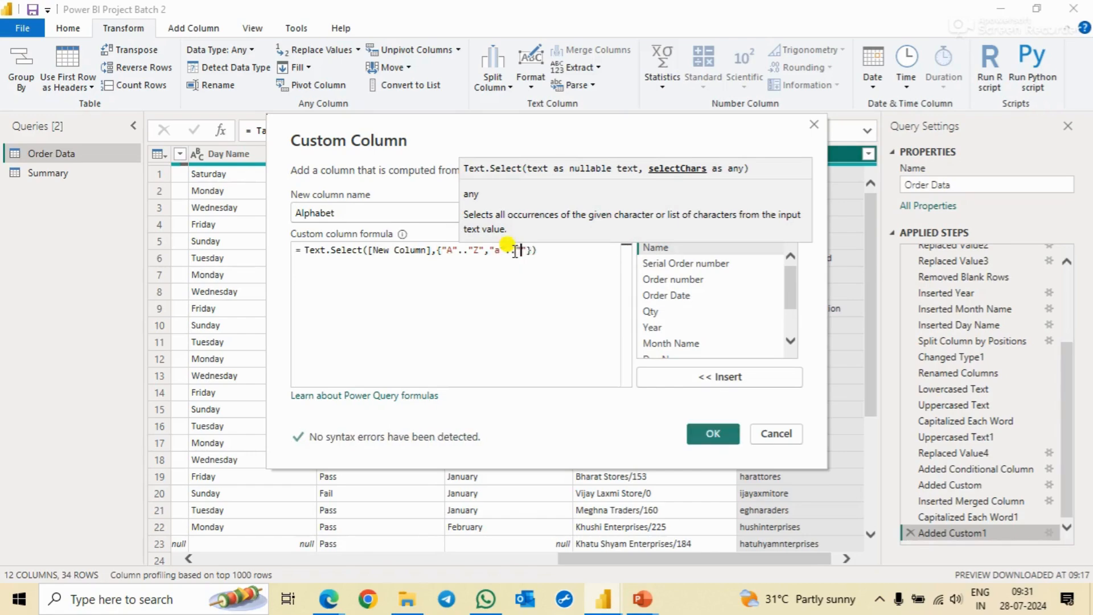
type("z")
key("Right")
key("Right")
key("Right")
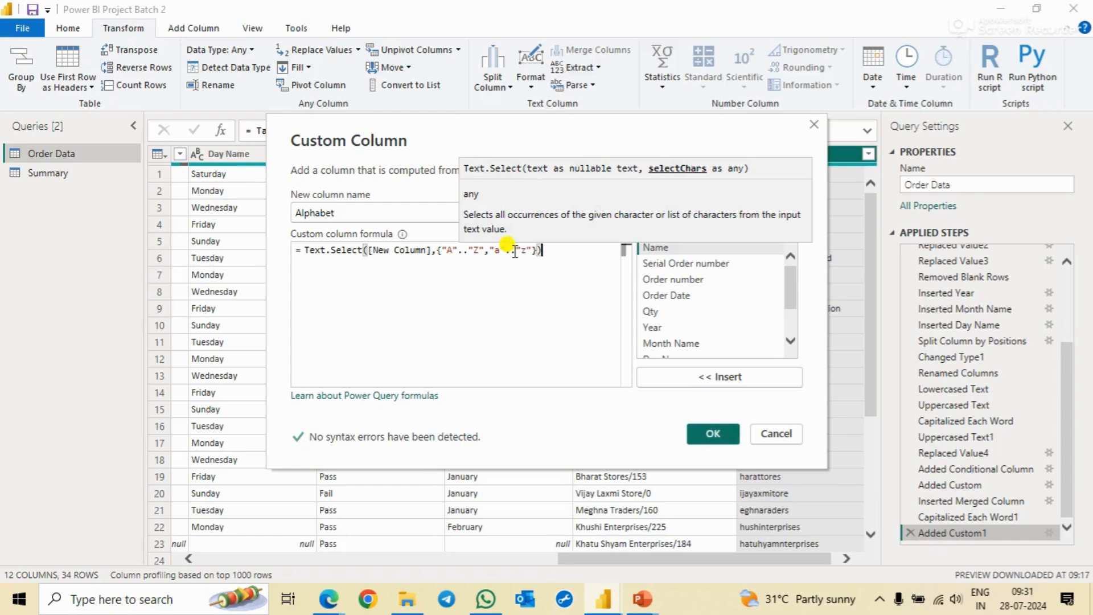
left_click(707, 436)
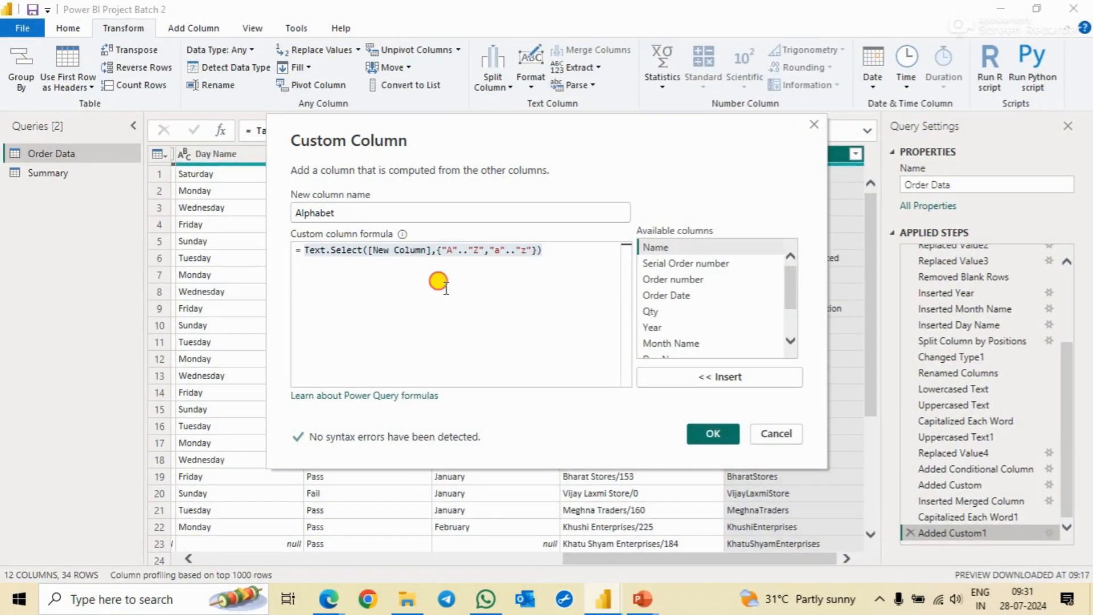
Replace Text.Select with Text.Remove in the Alphabet column's formula and apply the change
left_click(439, 285)
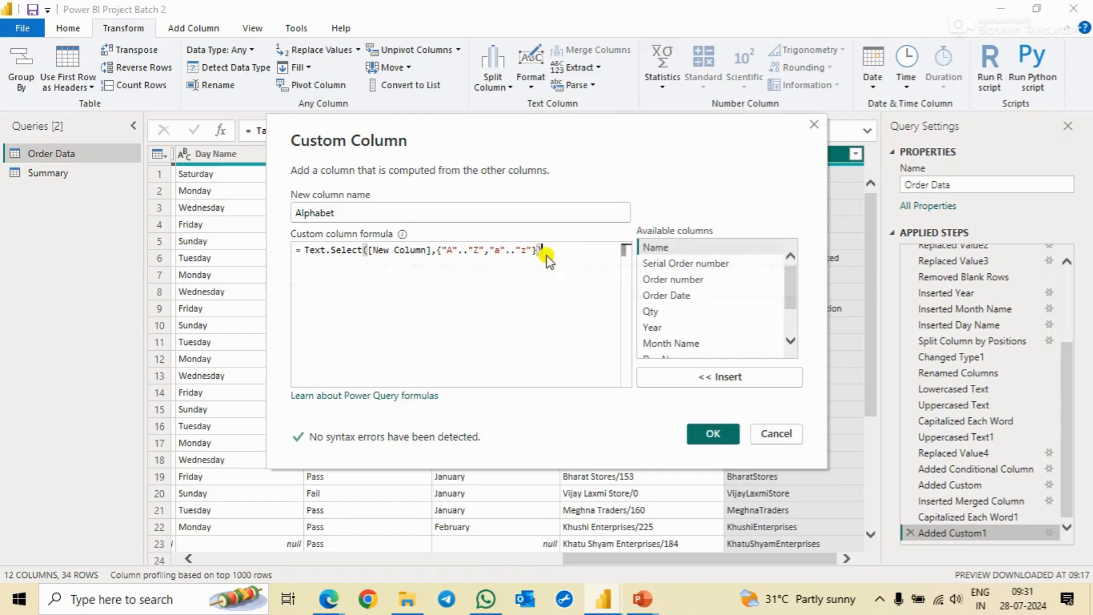
left_click_drag(556, 250, 305, 253)
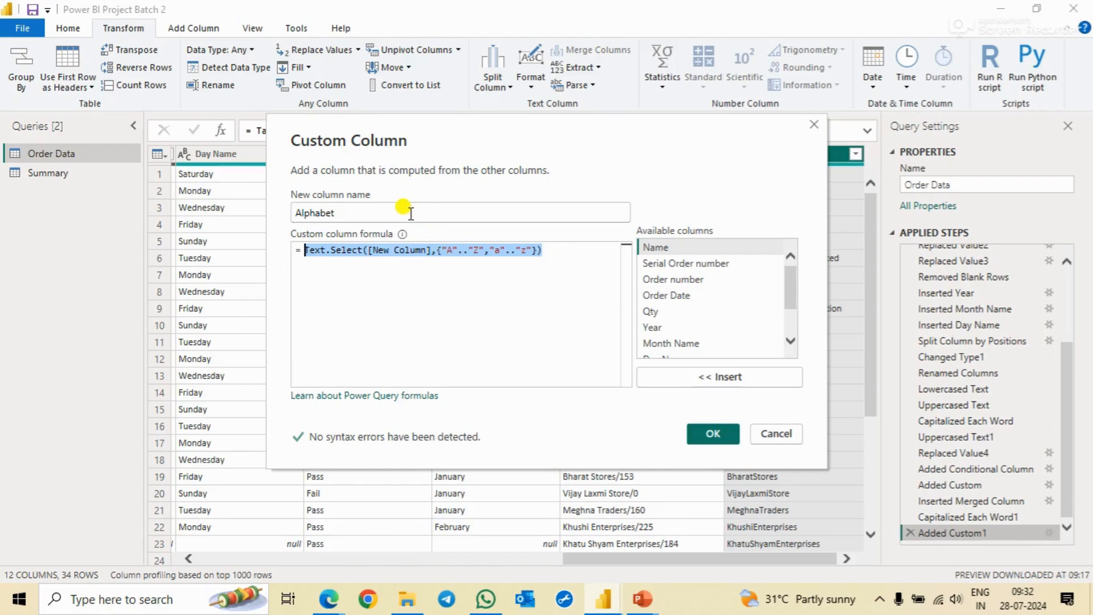
left_click(364, 251)
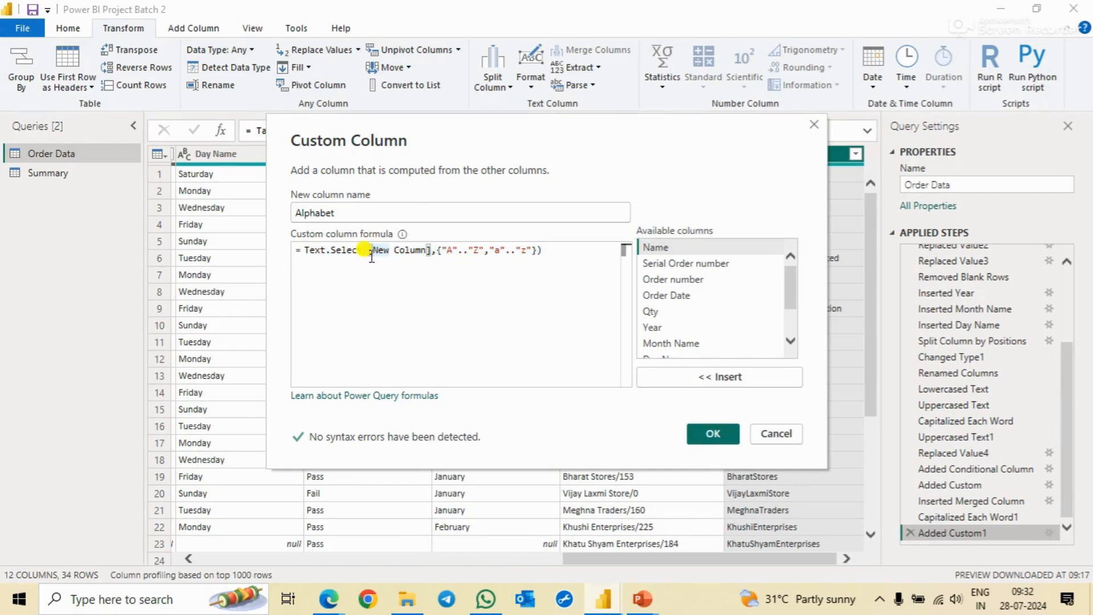
key("shift+Left")
key("shift+Left")
key("shift+Left")
key("shift+Left")
key("shift+Left")
key("shift+Left")
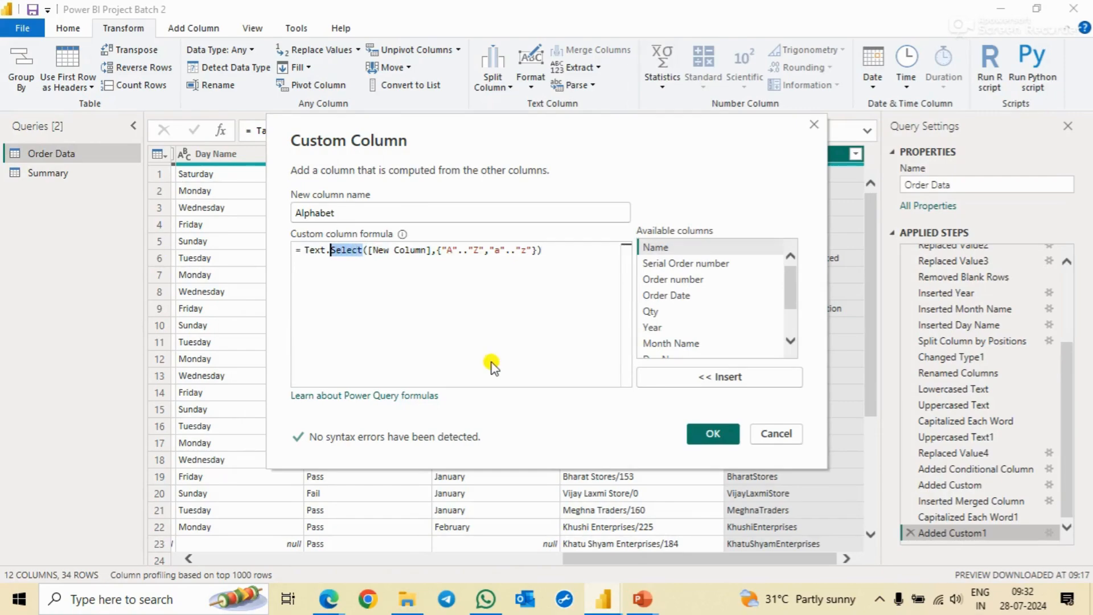
type("Remove")
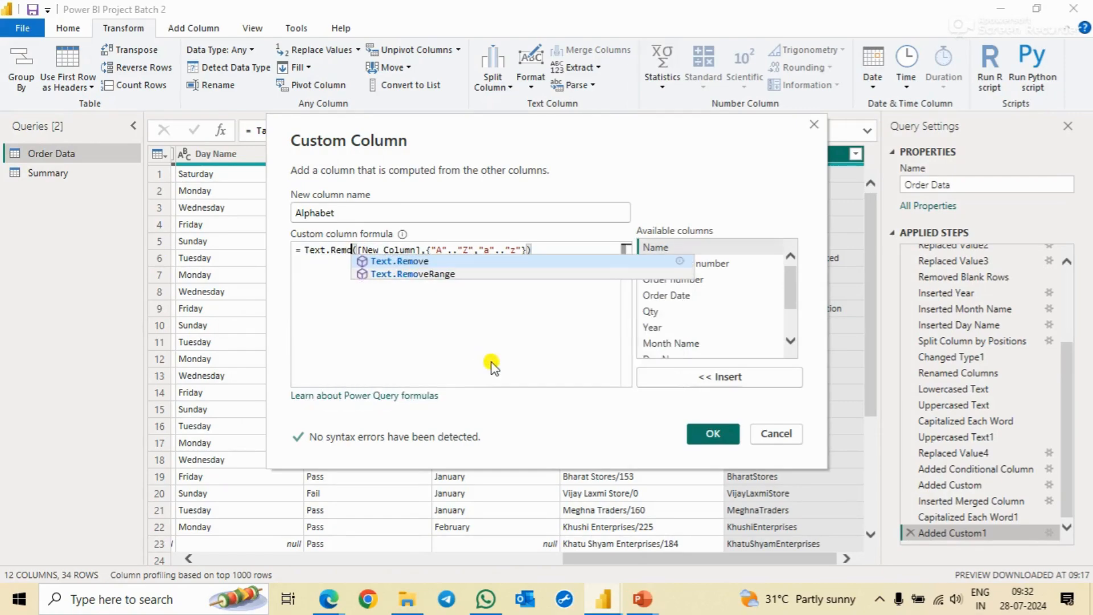
key("Right")
key("Right")
key("Right")
key("Right")
key("Right")
key("Right")
key("Right")
key("Right")
key("Right")
key("Right")
key("Right")
key("Right")
key("Right")
key("Right")
key("Right")
key("Right")
key("Right")
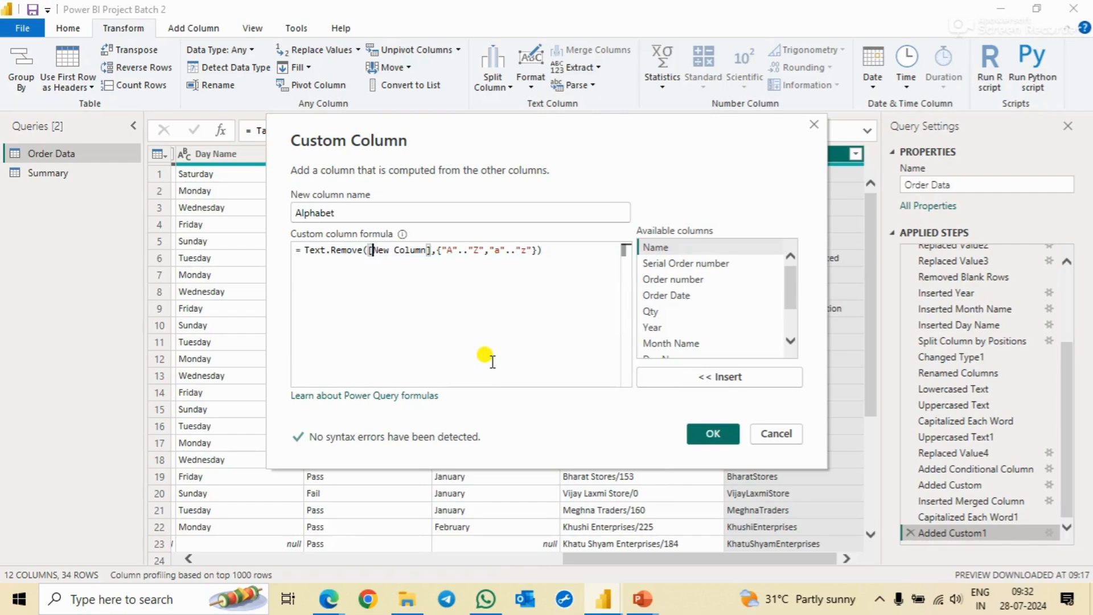
left_click(712, 435)
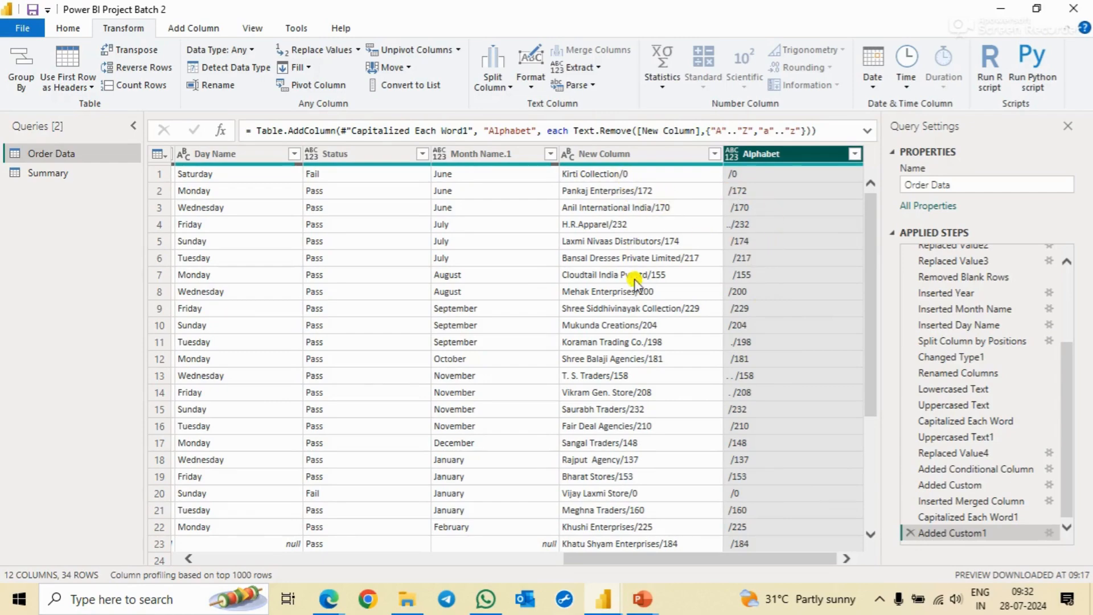
Add the range "0".."9" to the Text.Remove character list in the Alphabet column's formula and apply the change
double_click(975, 535)
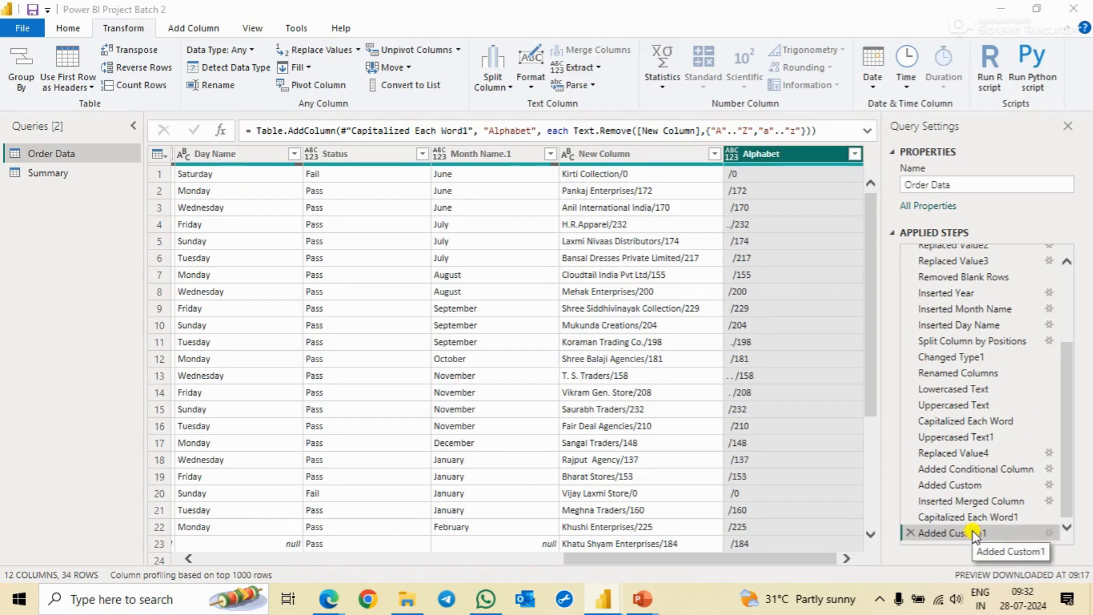
left_click(561, 253)
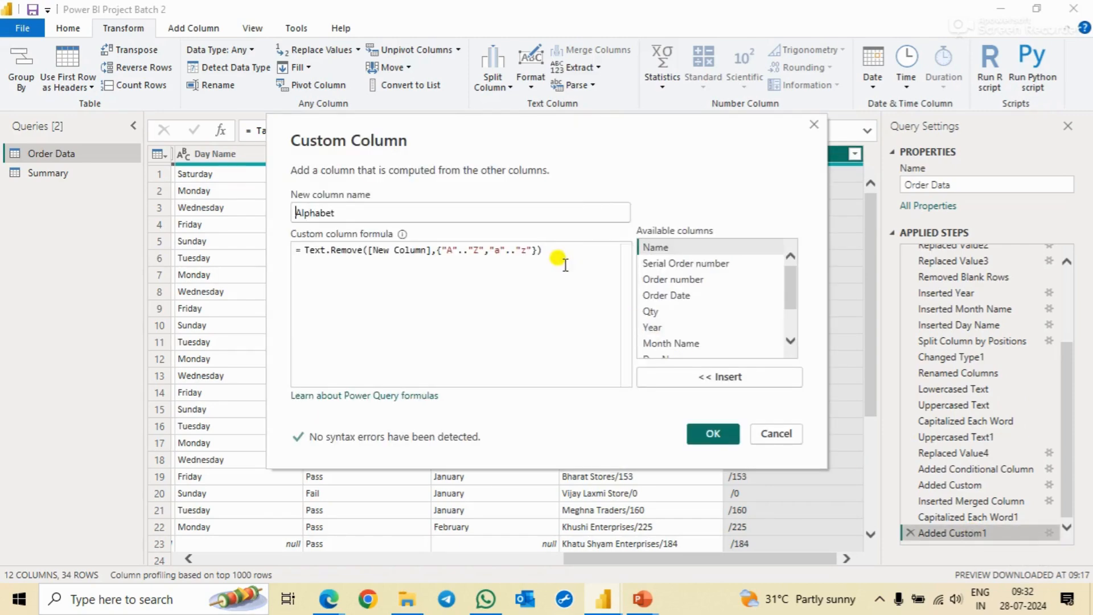
key("Left")
key("Left")
type(",")
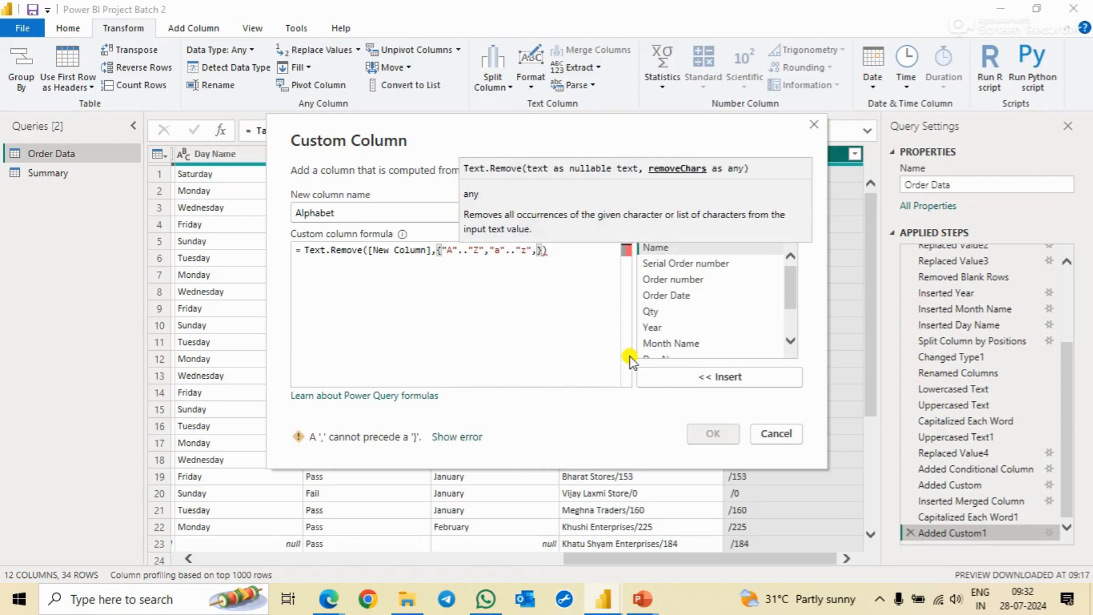
type("\"0\"")
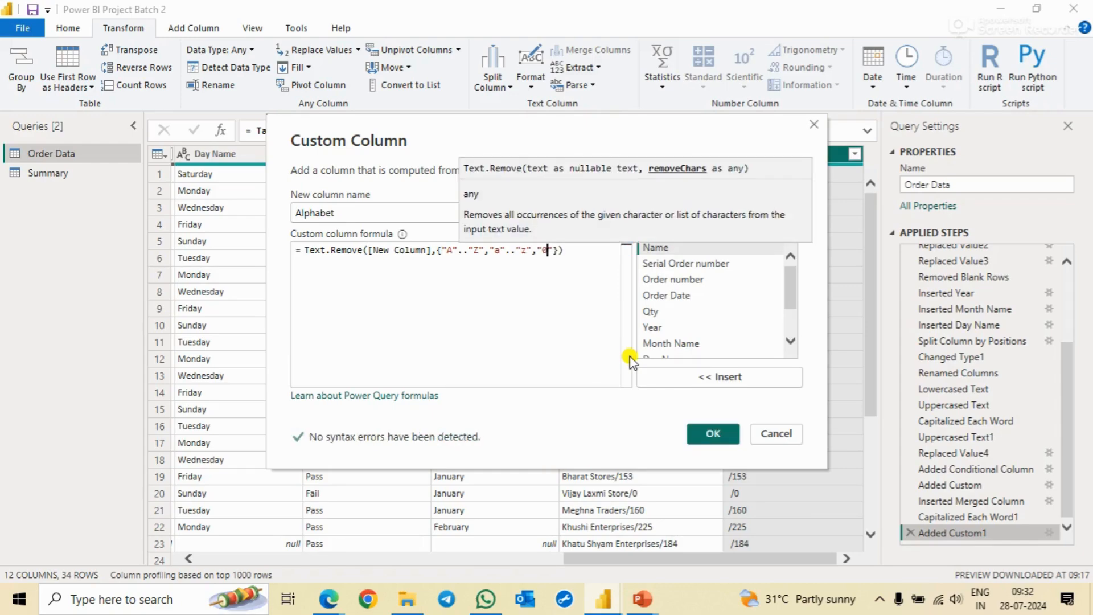
type("..\"9")
key("Right")
key("Right")
key("Right")
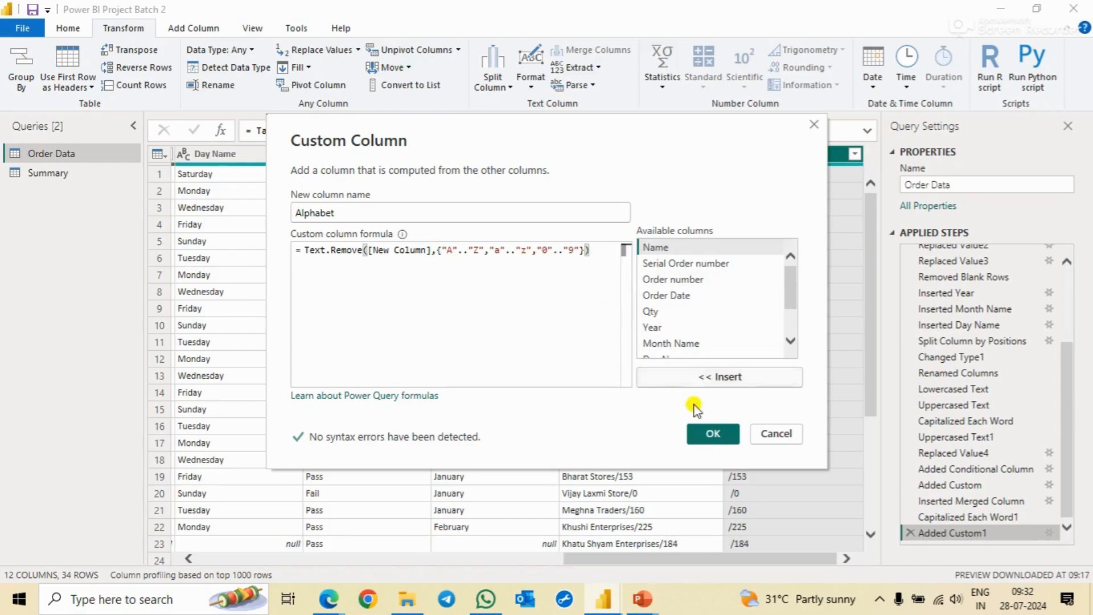
left_click(709, 433)
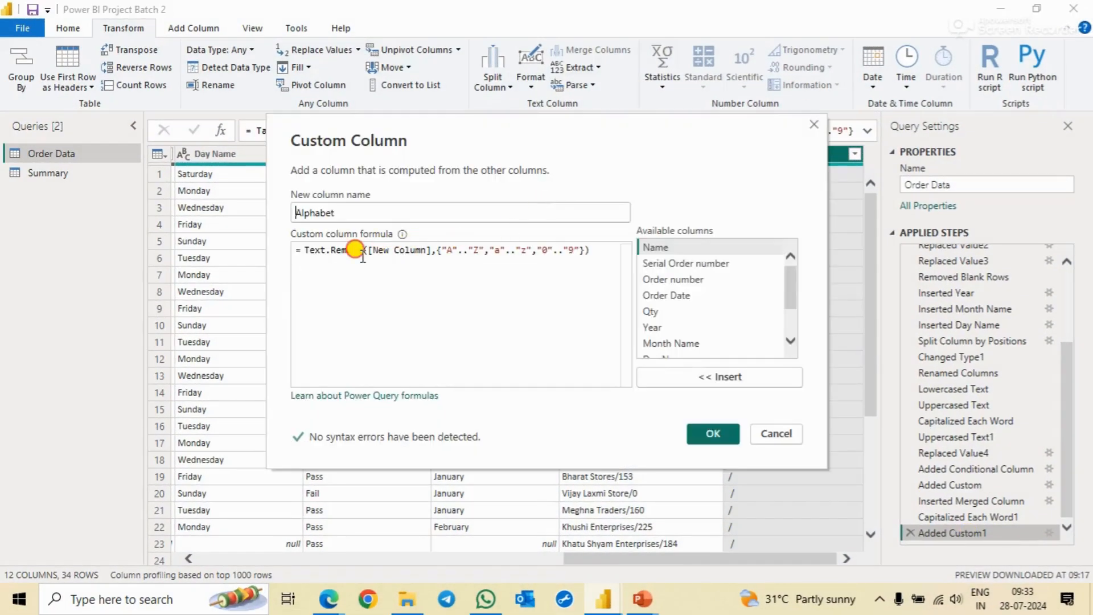
Reduce the Alphabet formula's character list to {"A".."Z","a".."z"}, replace Text.Remove with Text.Select, and apply it
key("Tab")
key("ctrl+shift+Left")
key("ctrl+shift+Left")
key("Right")
key("Left")
key("Left")
key("Right")
key("shift+Left")
key("shift+Left")
key("shift+Left")
key("shift+Left")
key("shift+Left")
key("shift+Left")
key("shift+Left")
key("shift+Left")
key("shift+Left")
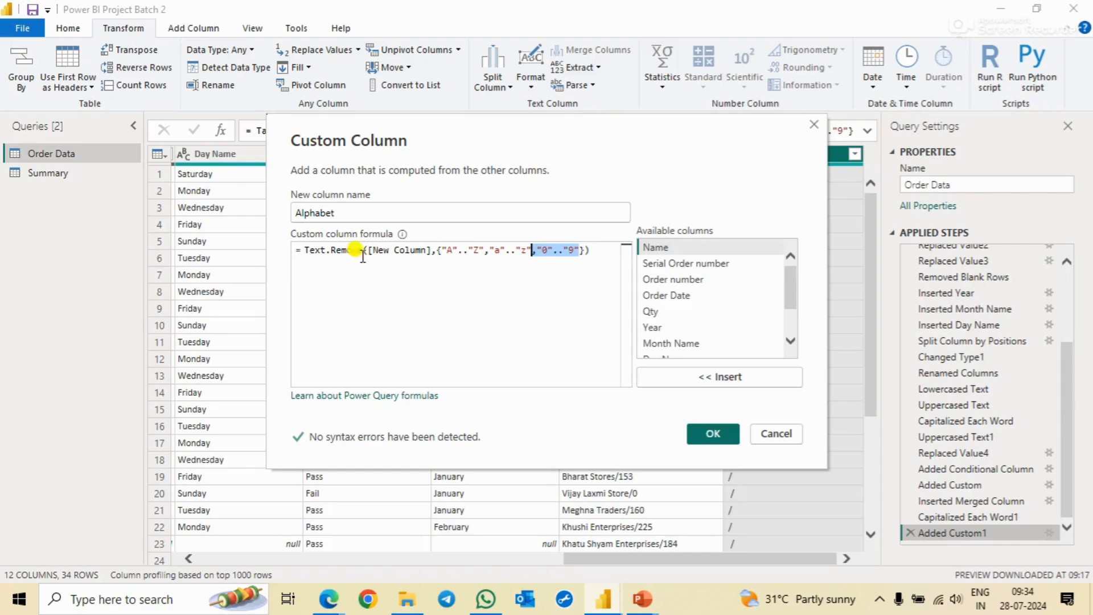
key("BackSpace")
double_click(359, 250)
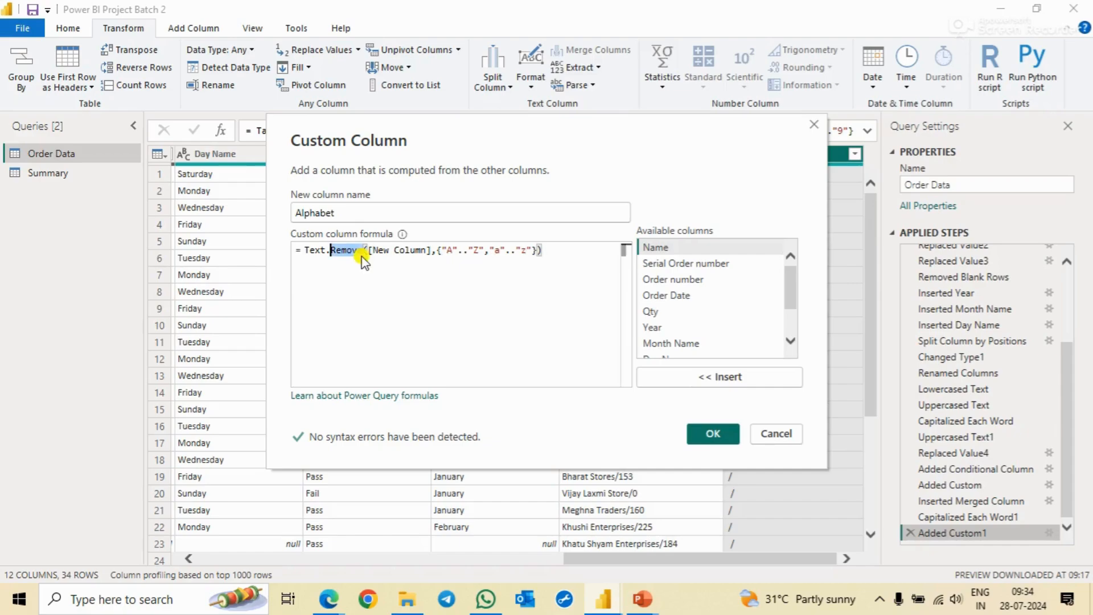
type("Select")
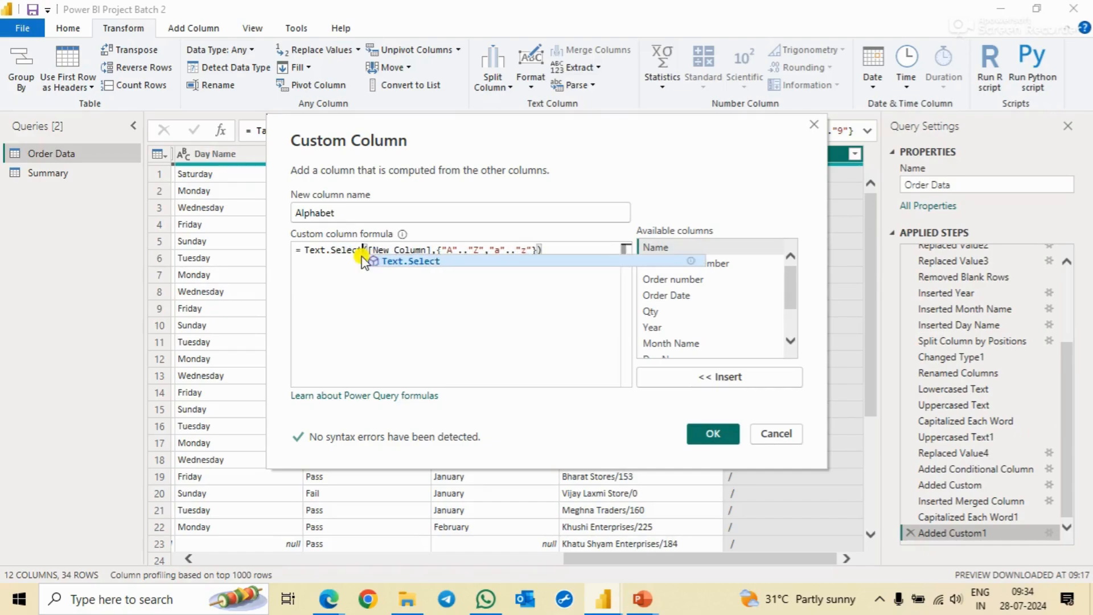
left_click(711, 439)
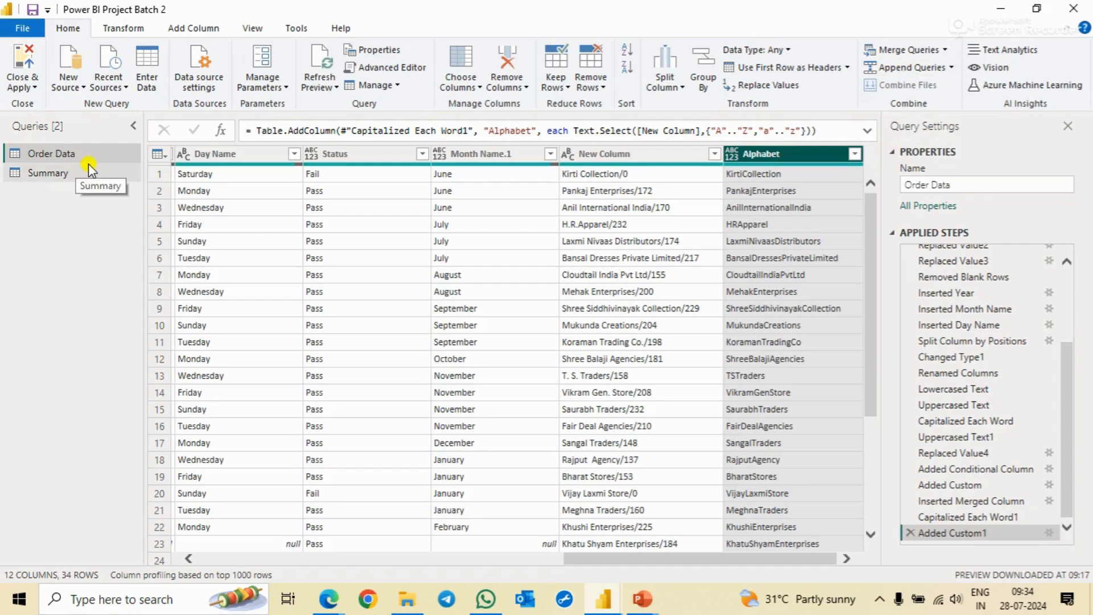
Select the Serial Order number and Order number columns and open Merge Columns for them
scroll(359, 220, "left", 10)
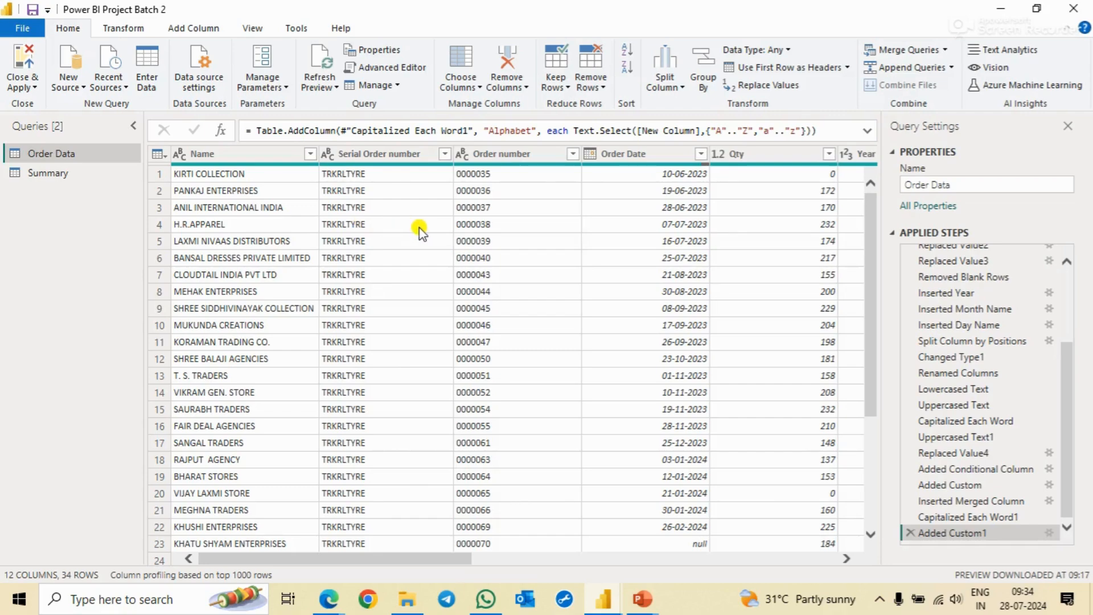
left_click(403, 160)
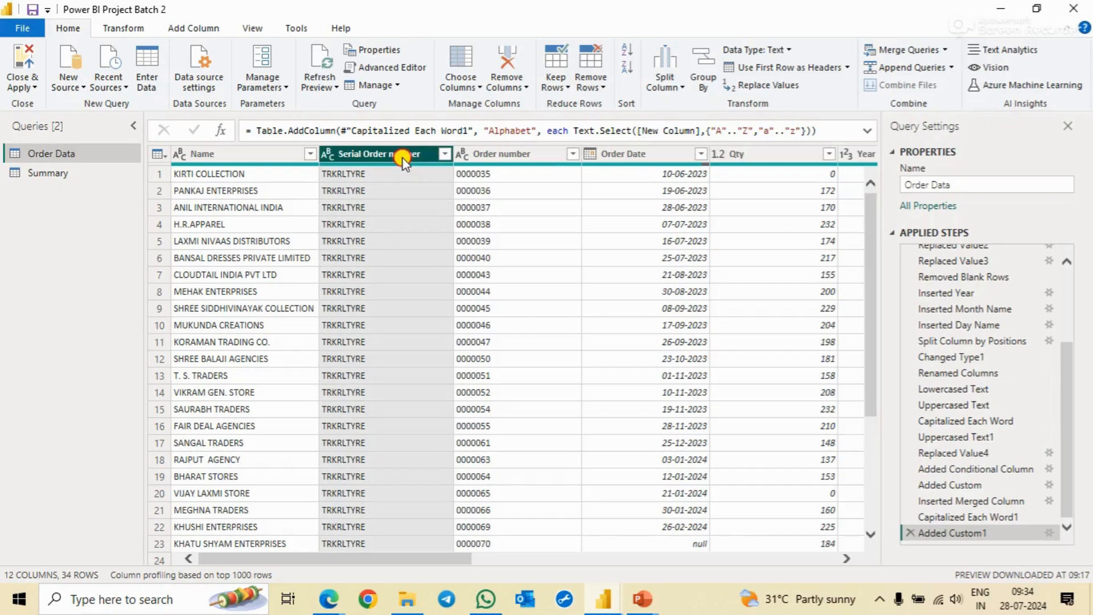
key("shift+Right")
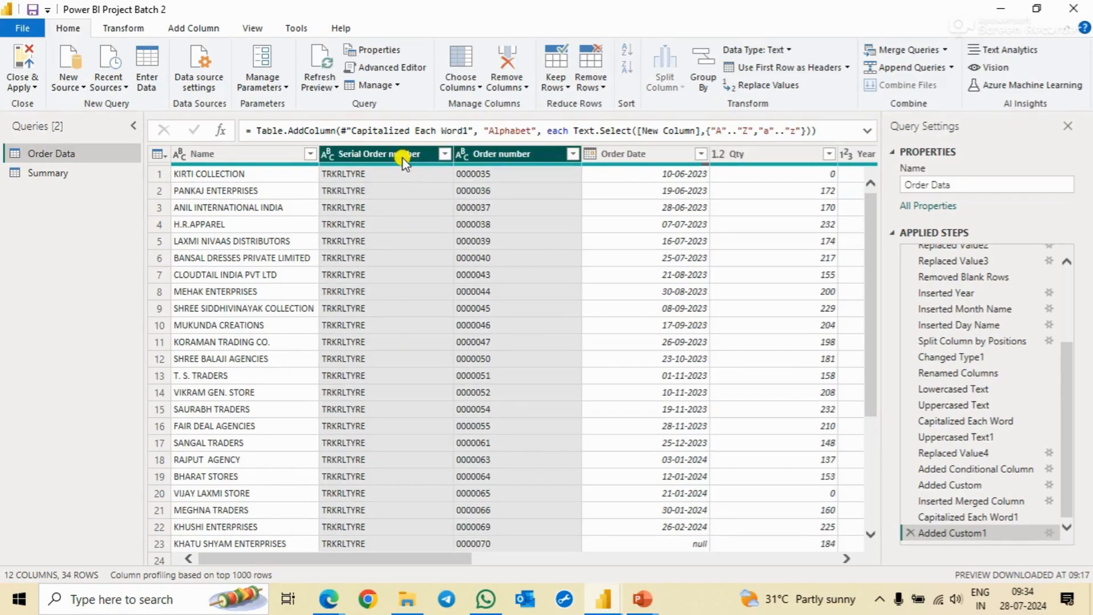
right_click(403, 160)
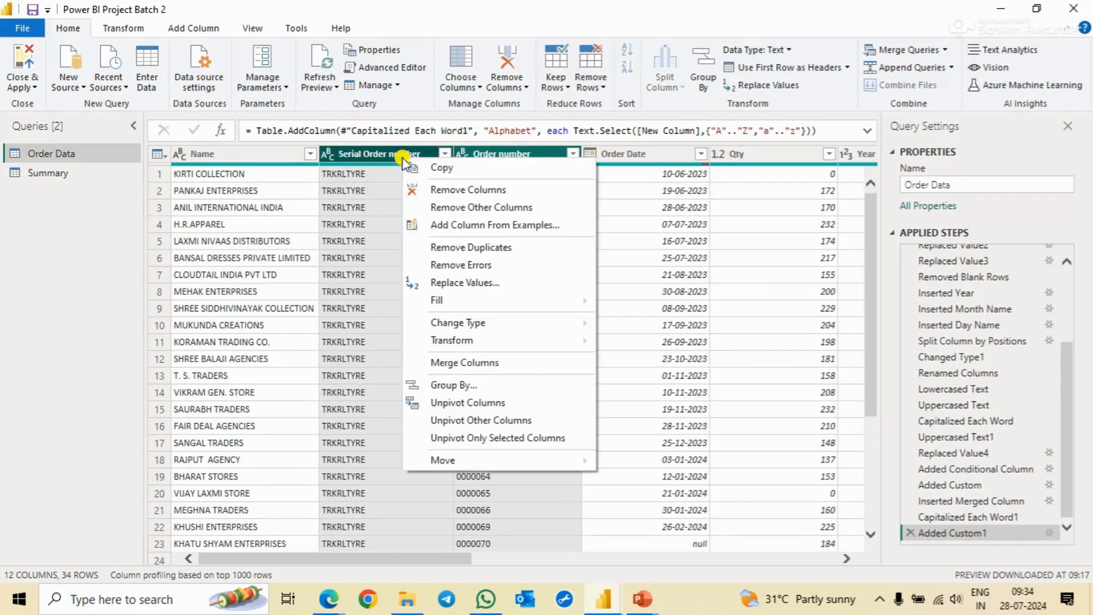
left_click(471, 199)
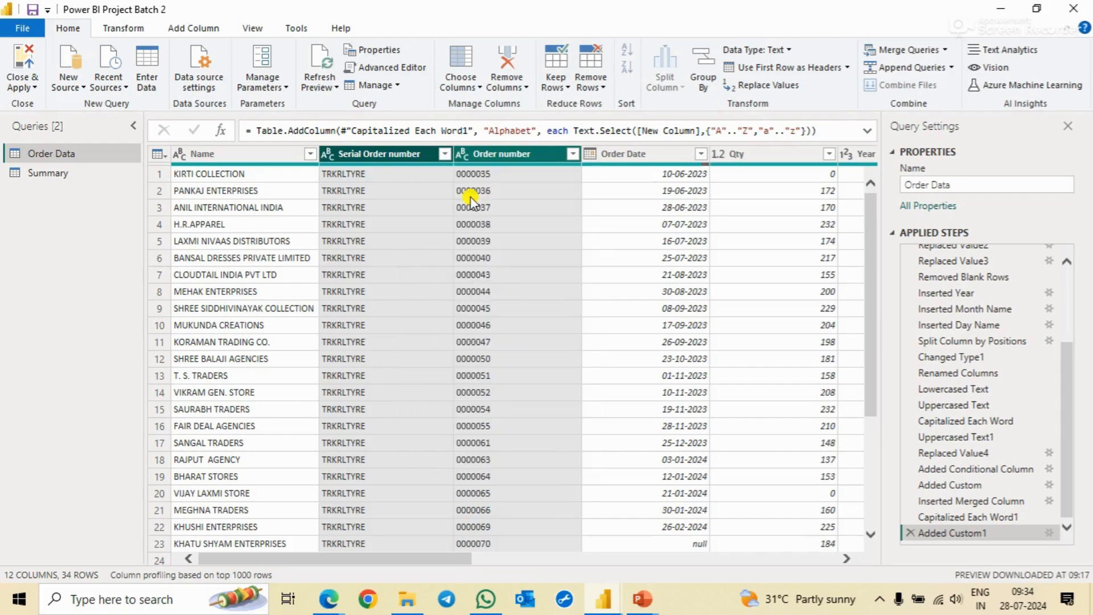
right_click(404, 154)
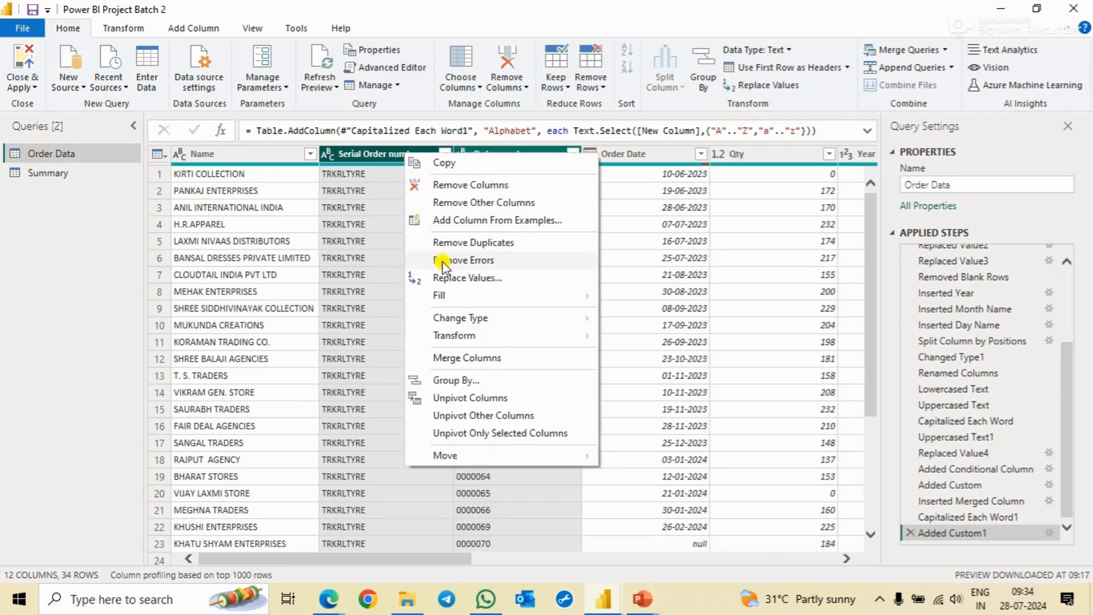
left_click(473, 359)
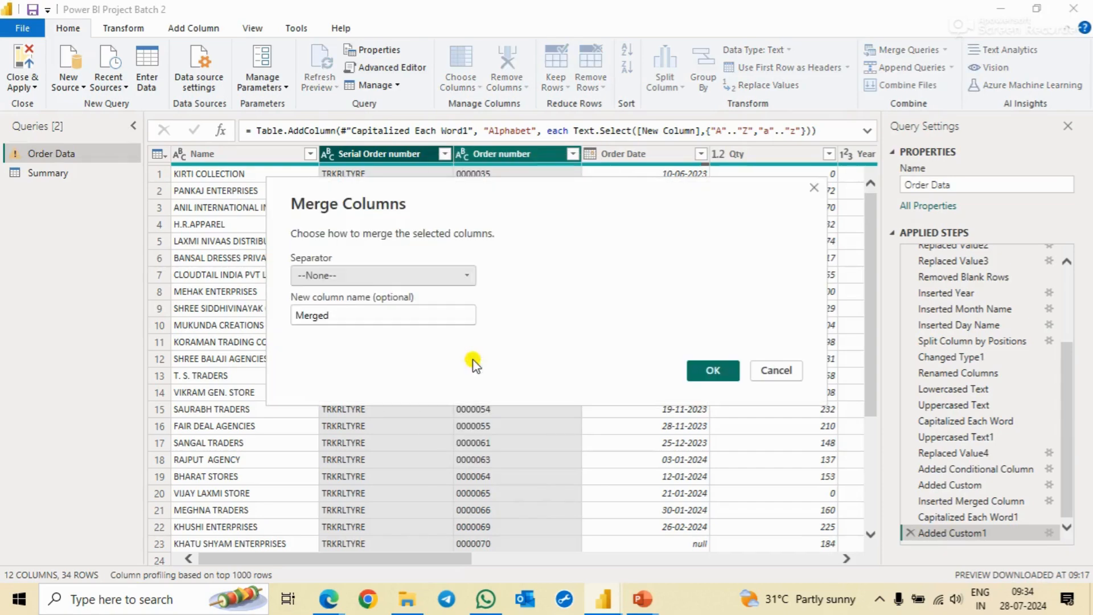
Merge the two order number columns with no separator into a column named Material Code
left_click(381, 276)
left_click(341, 405)
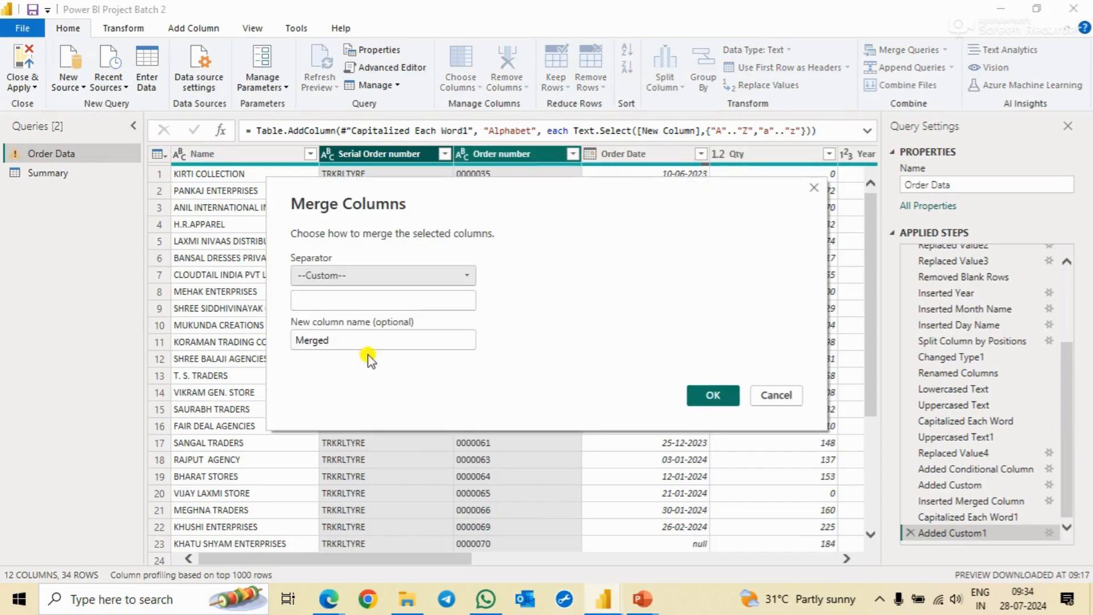
left_click(390, 275)
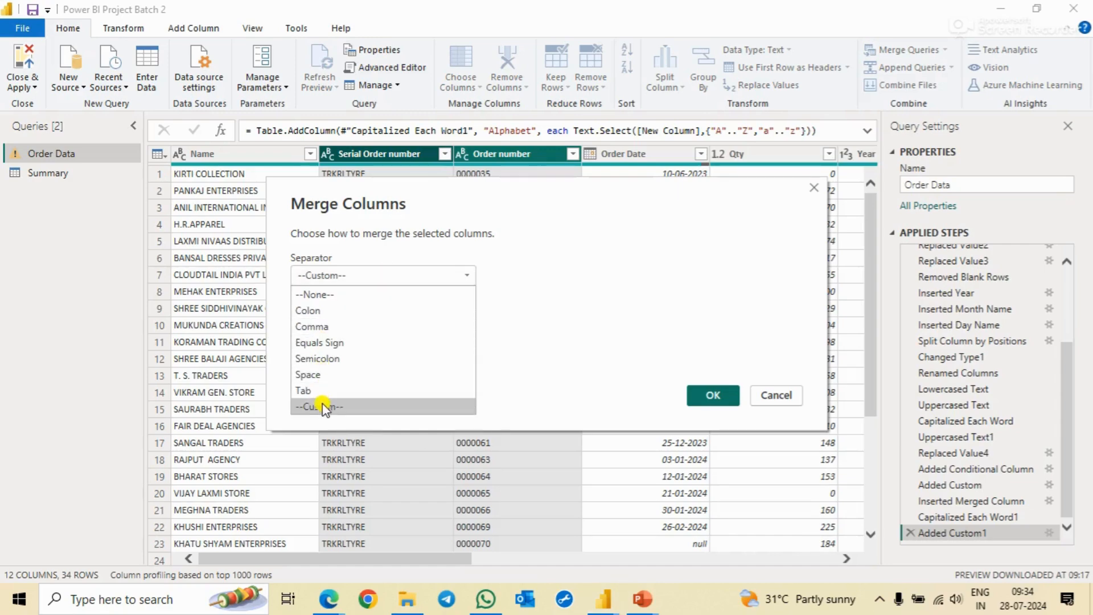
left_click(341, 295)
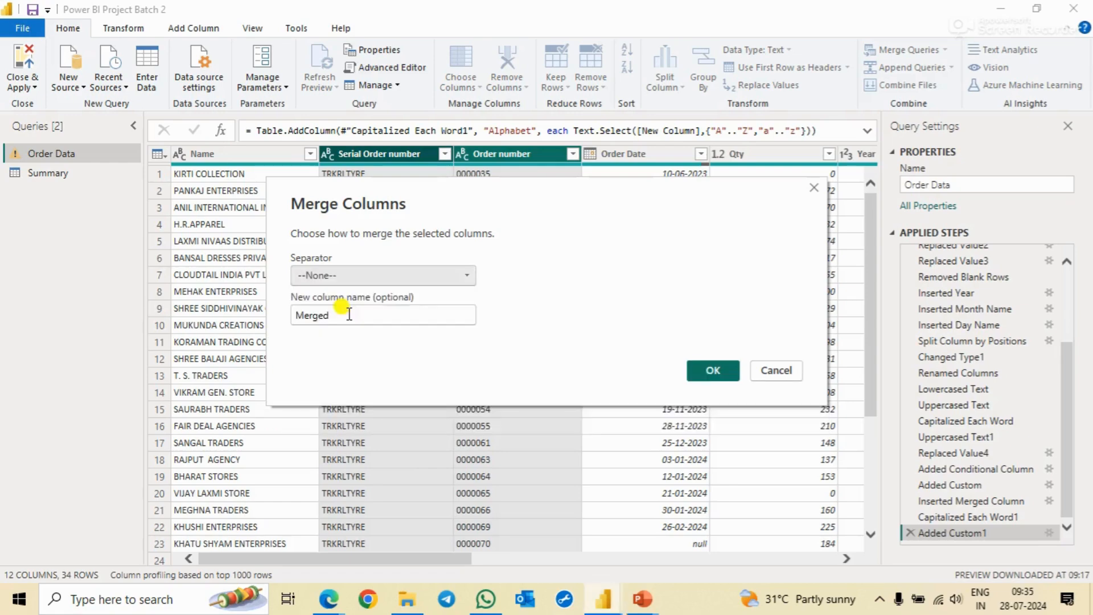
double_click(362, 320)
type("Material Cod")
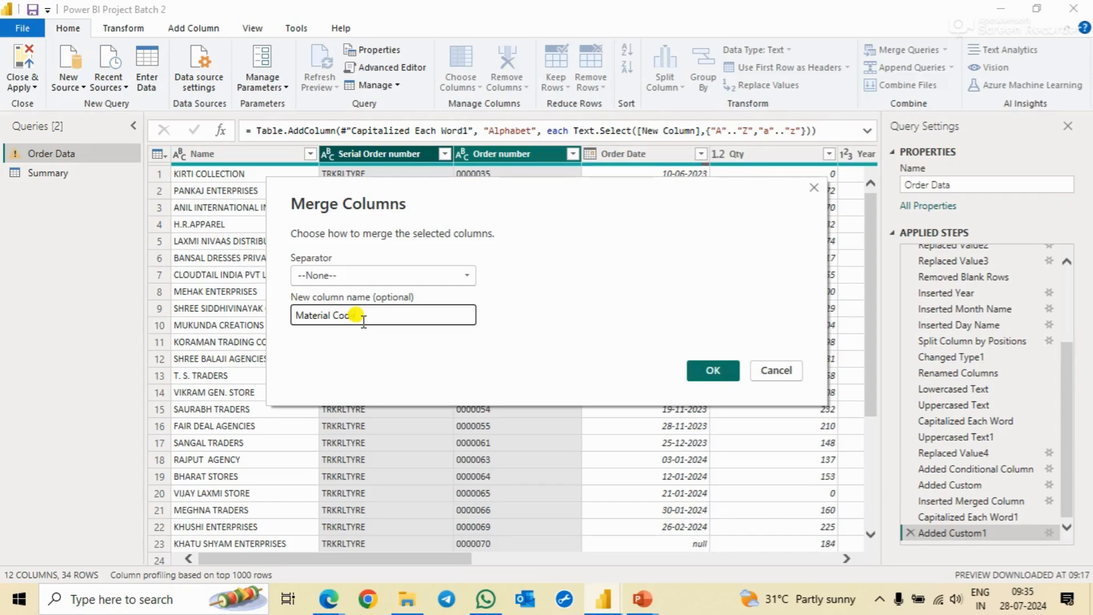
left_click(709, 374)
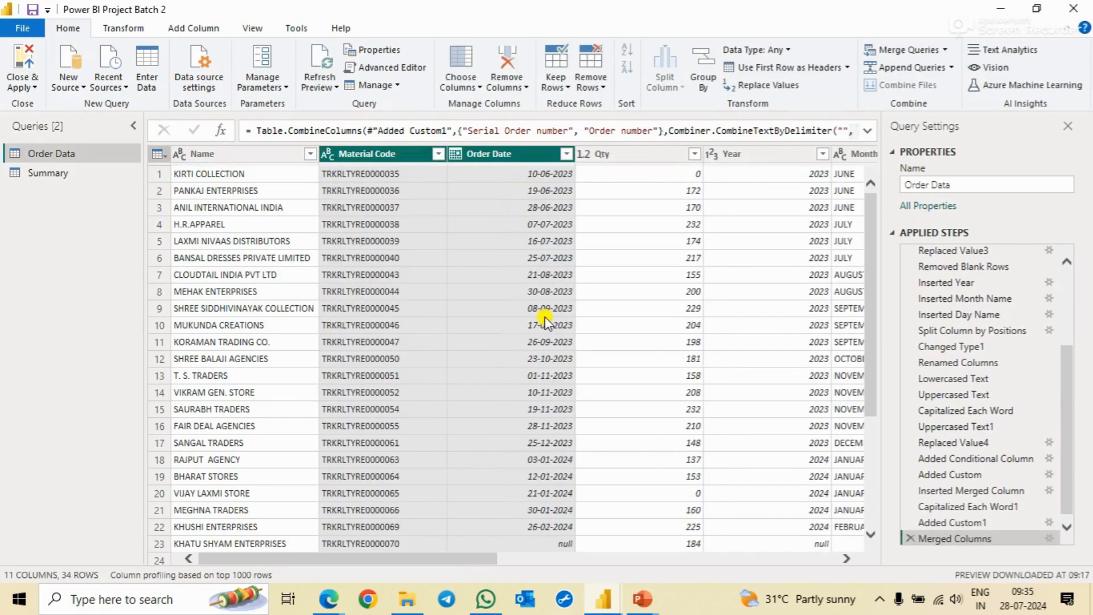
scroll(567, 271, "right", 10)
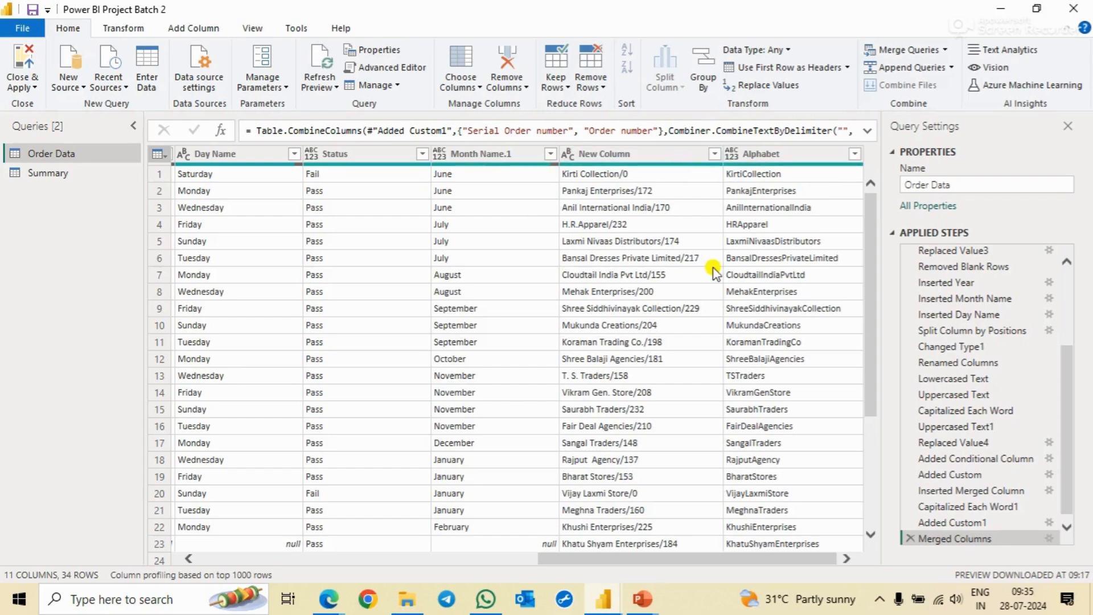
scroll(715, 273, "left", 10)
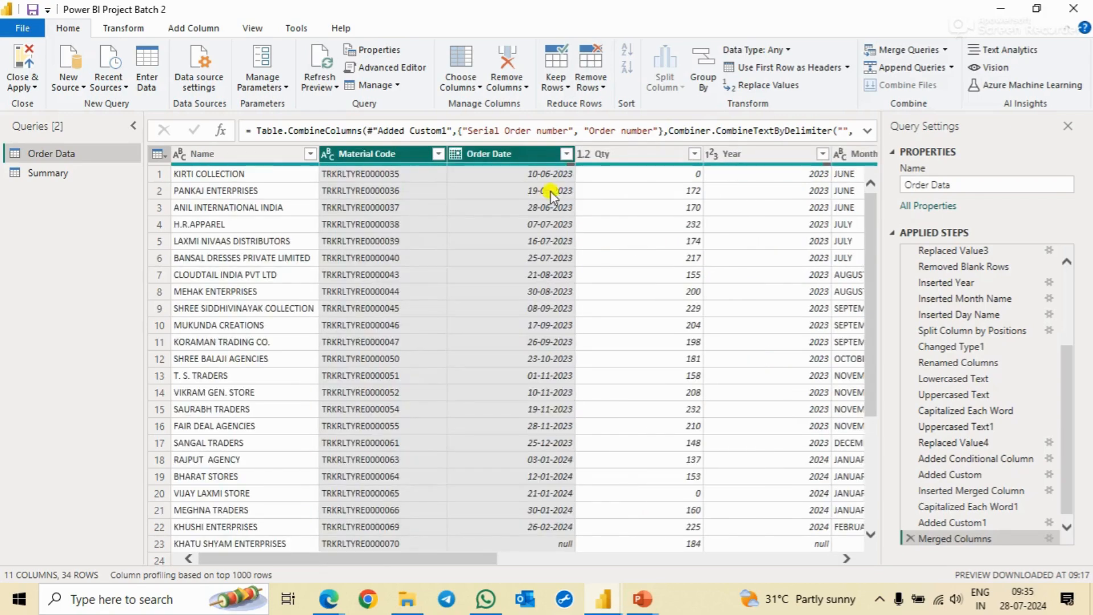
left_click(385, 155)
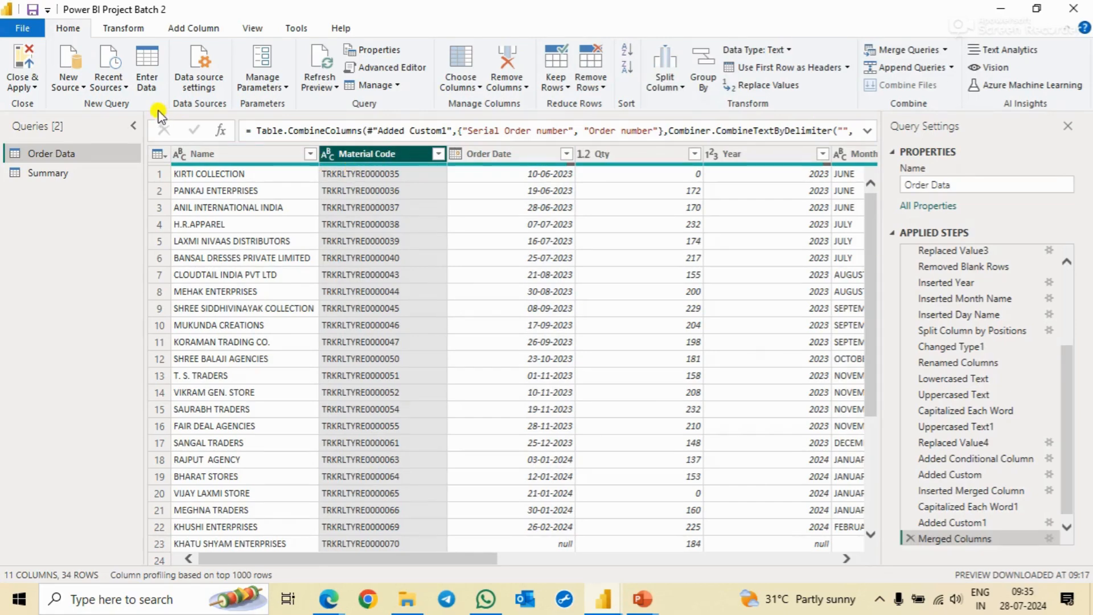
Connect to ITEM Master.xlsx in the Aptron Raw Data folder as a new Excel source and select Sheet1 for import
left_click(84, 86)
left_click(117, 129)
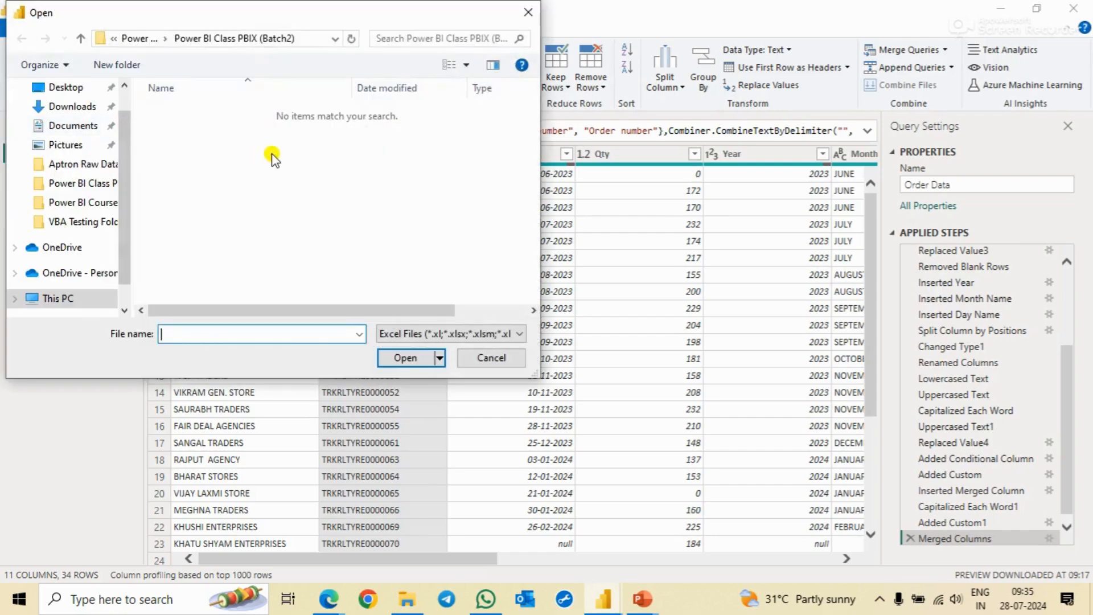
left_click(80, 183)
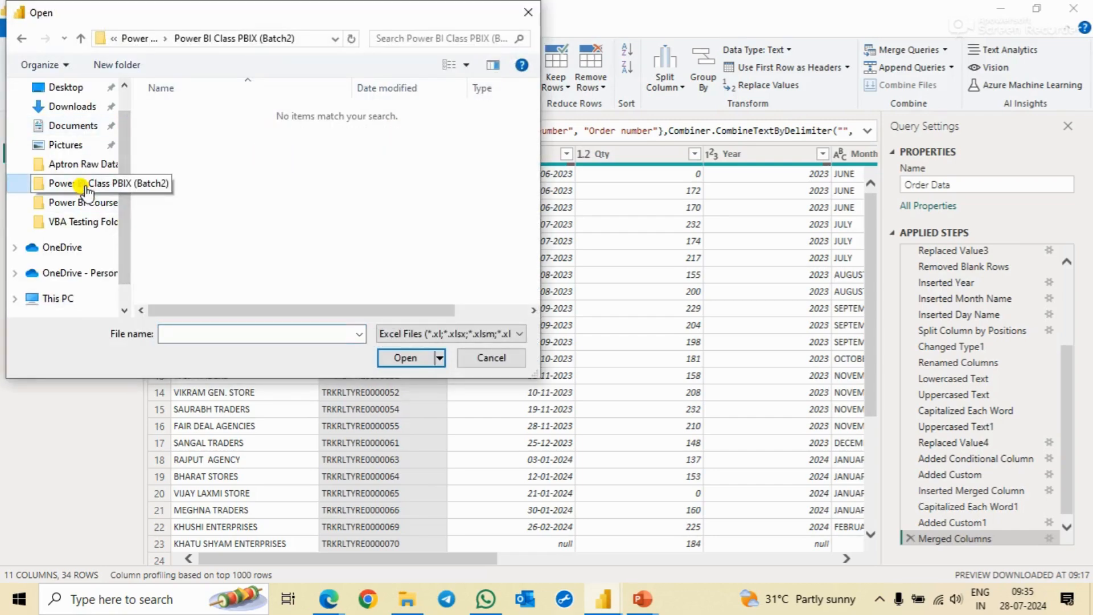
left_click(153, 37)
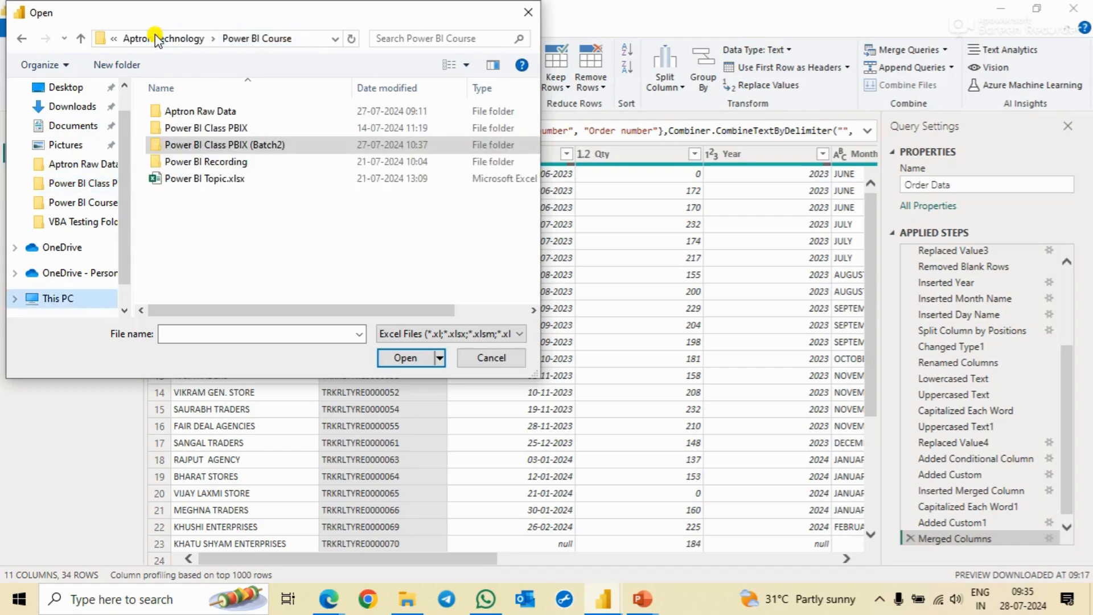
double_click(224, 111)
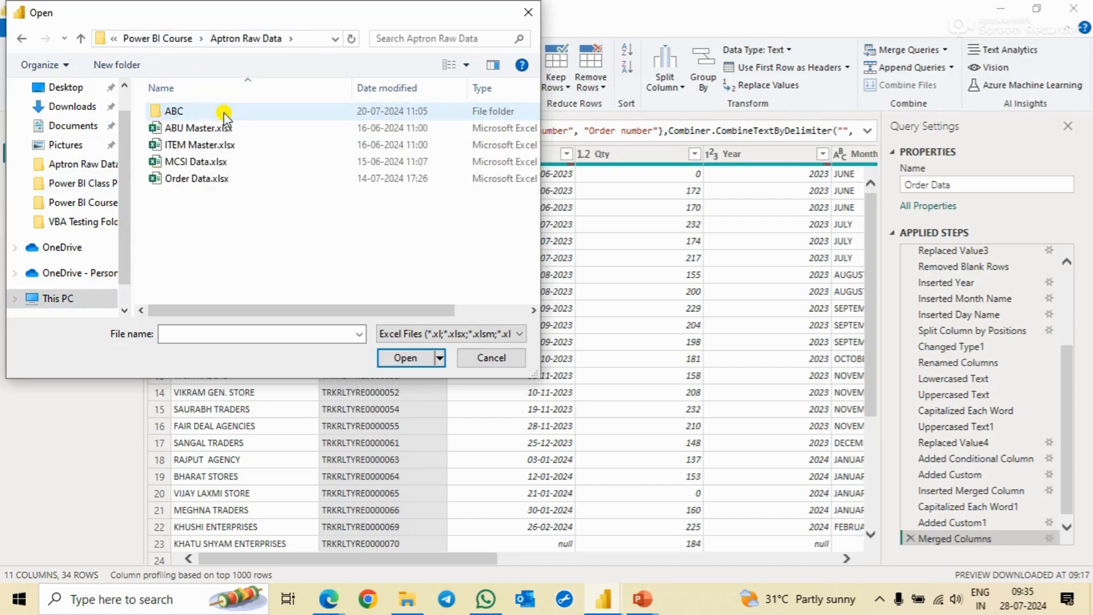
left_click(196, 146)
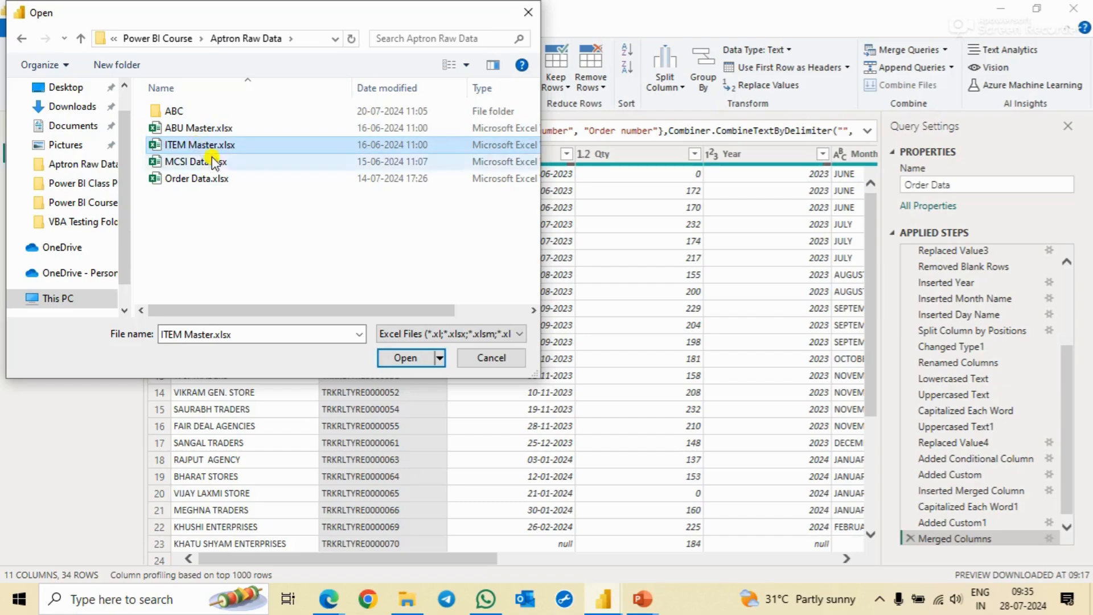
left_click(405, 359)
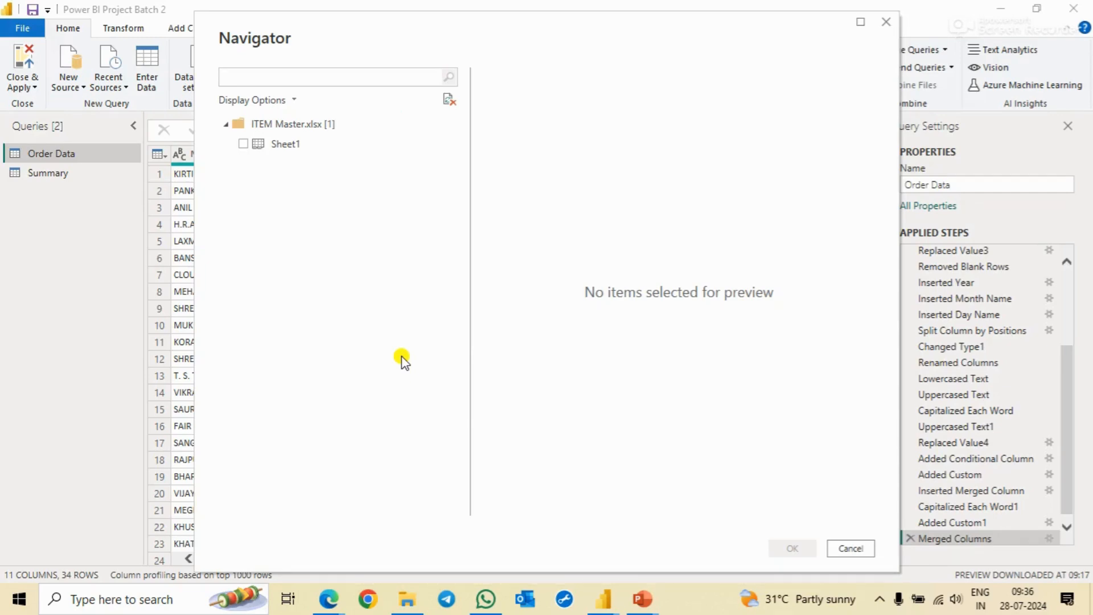
left_click(244, 144)
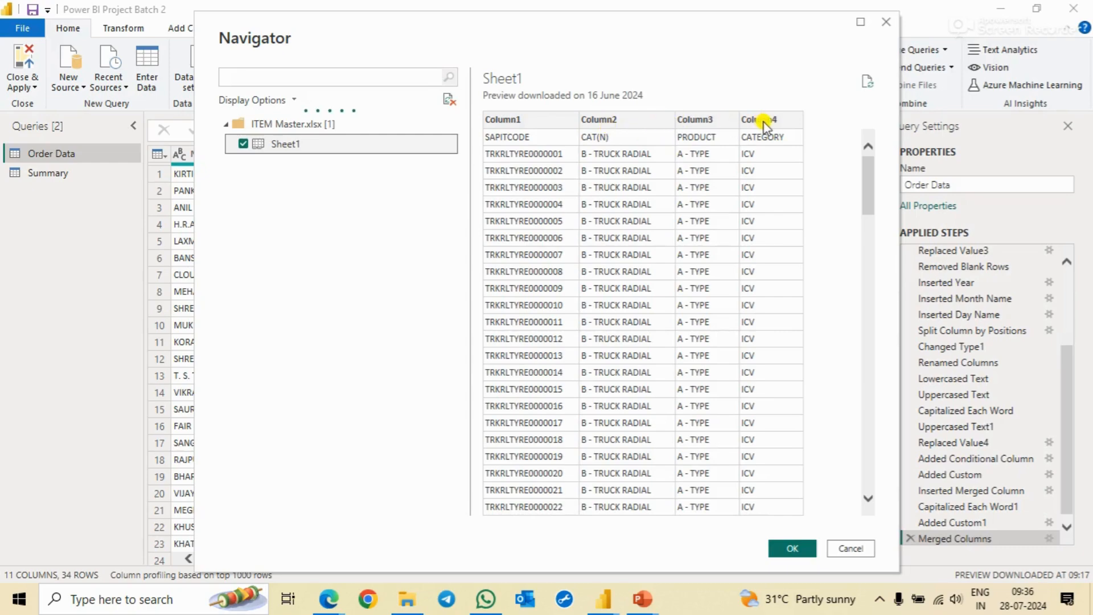
left_click_drag(659, 30, 642, 146)
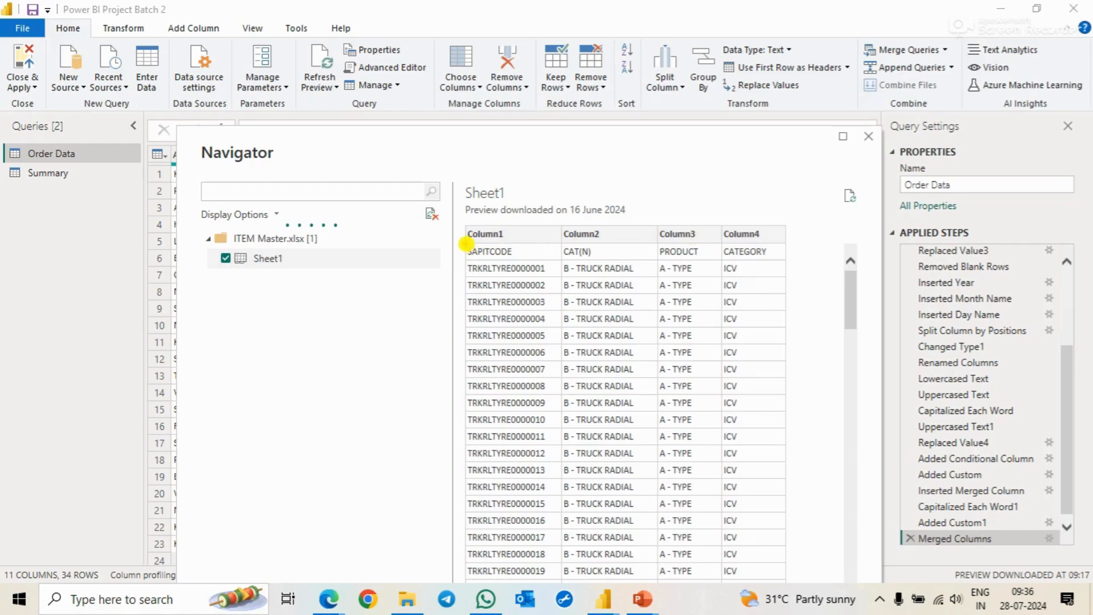
mouse_move(466, 243)
left_mouse_down()
mouse_move(759, 251)
mouse_move(781, 263)
left_mouse_up()
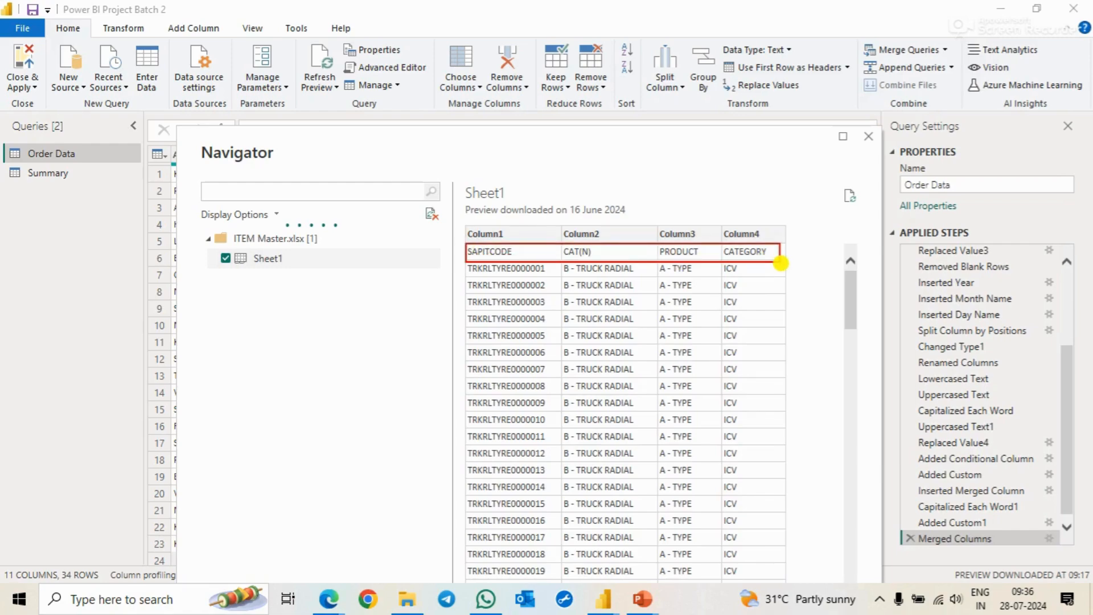
mouse_move(723, 56)
left_mouse_down()
mouse_move(808, 79)
mouse_move(853, 77)
left_mouse_up()
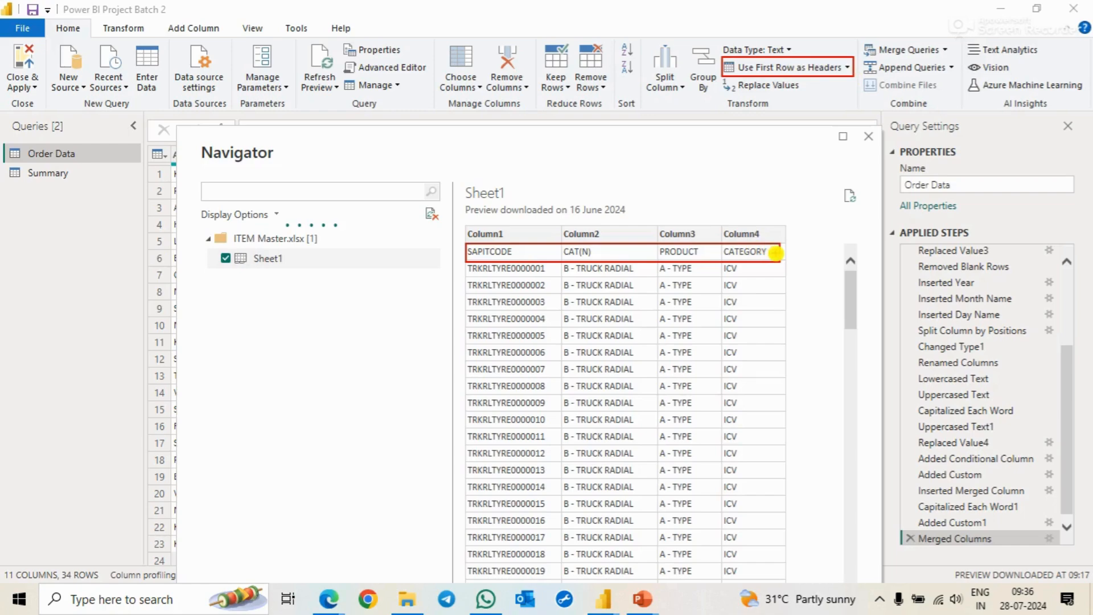
Look through the Sheet1 rows of ITEM Master.xlsx and import the sheet as a new query
mouse_move(779, 252)
left_mouse_down()
mouse_move(800, 239)
mouse_move(785, 235)
left_mouse_up()
scroll(631, 342, "down", 4)
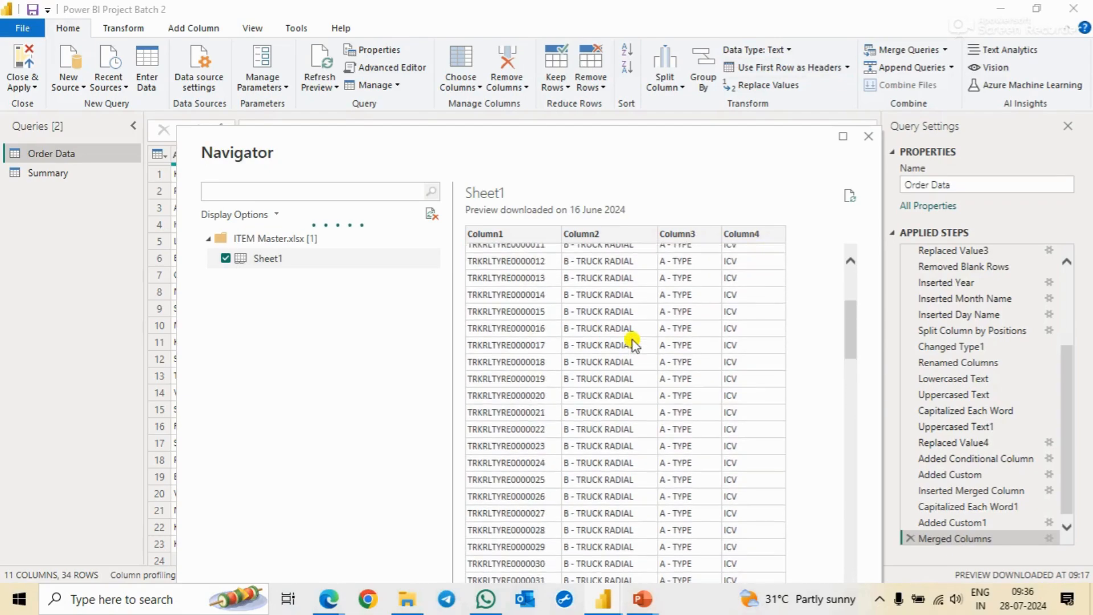
left_click_drag(649, 134, 644, 22)
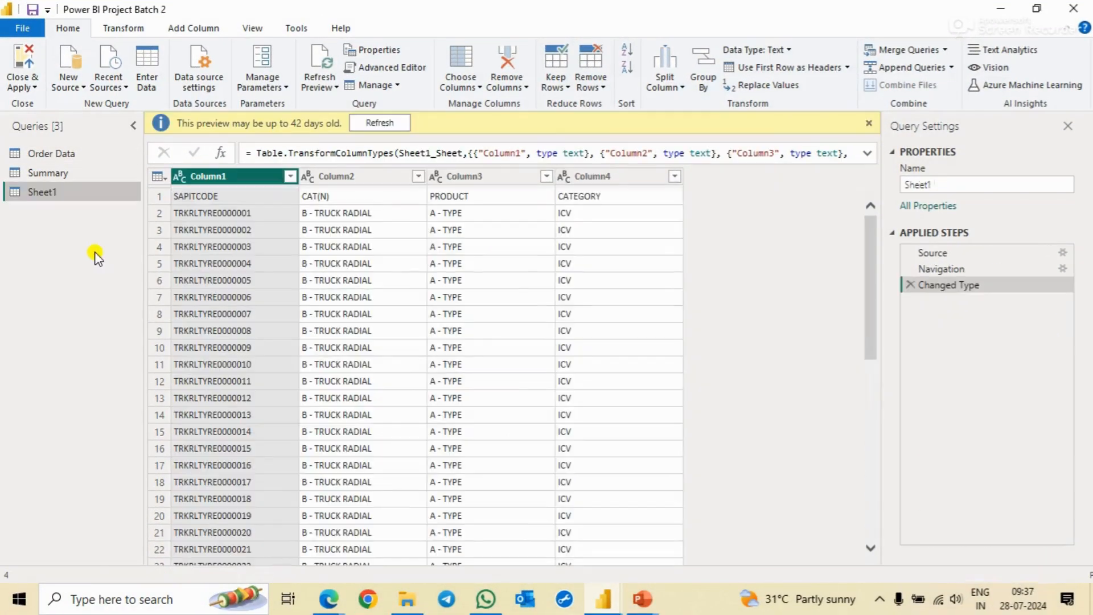
Rename the imported Sheet1 query as Item Master
double_click(946, 181)
key("BackSpace")
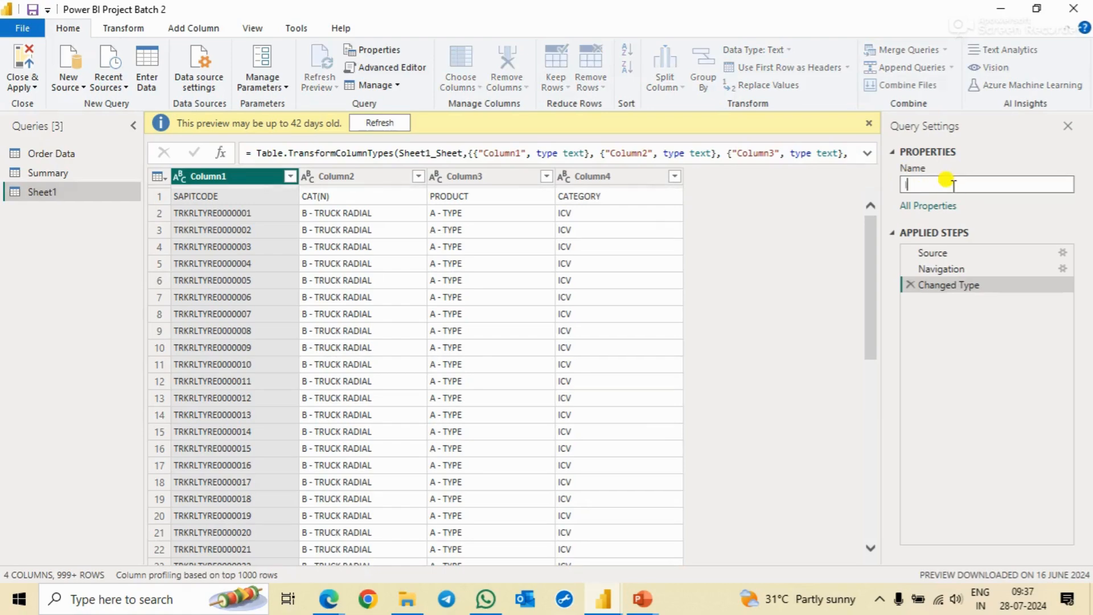
type("Item Mas")
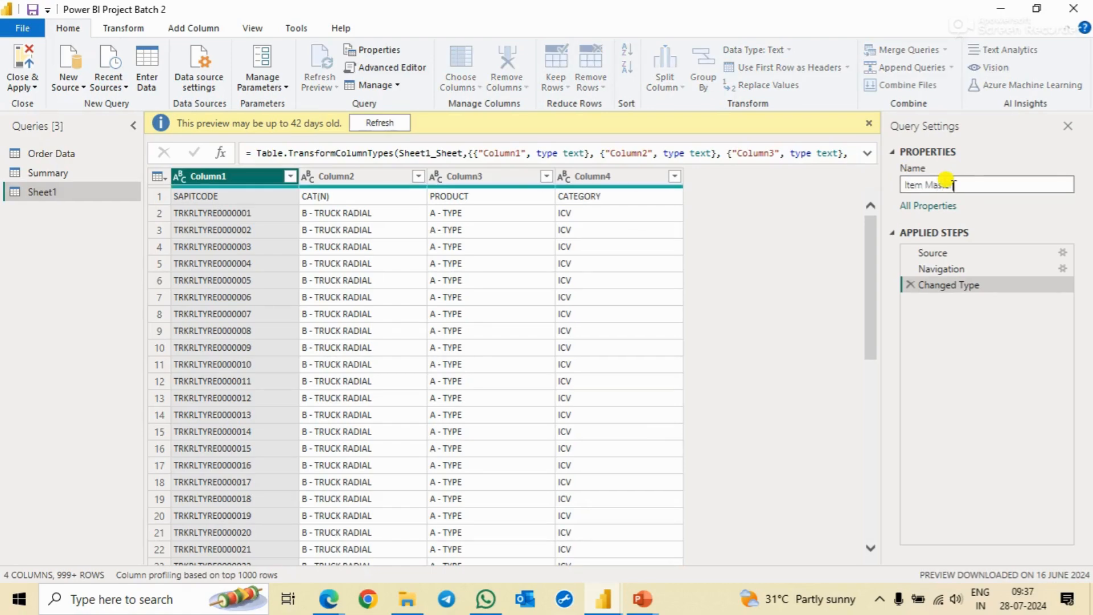
key("Return")
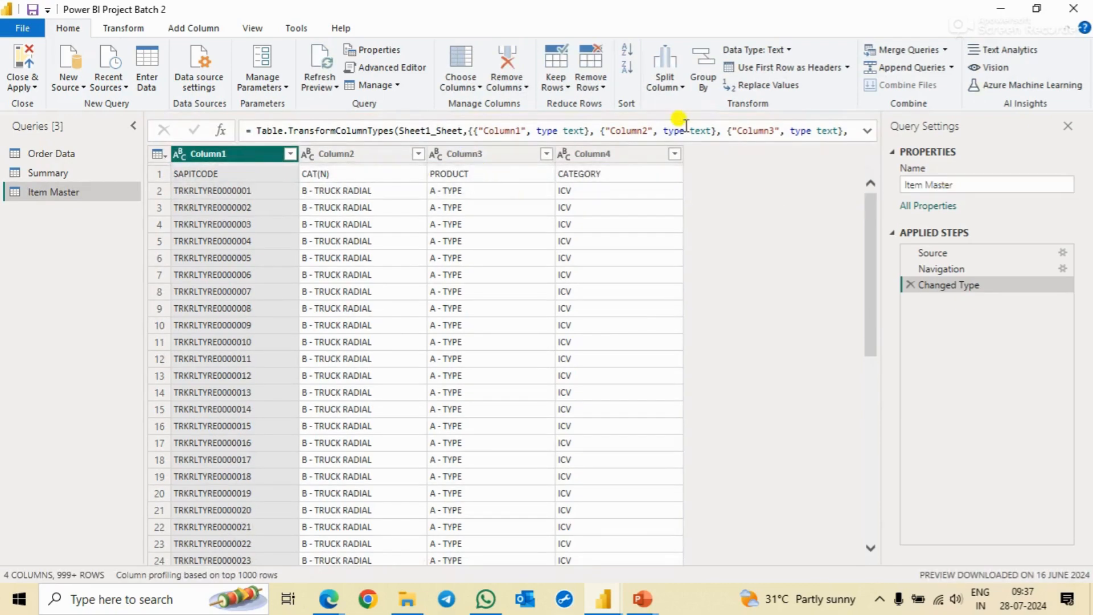
Promote the first row of Item Master to headers, and delete the Changed Type1 and Promoted Headers steps again
left_click(781, 69)
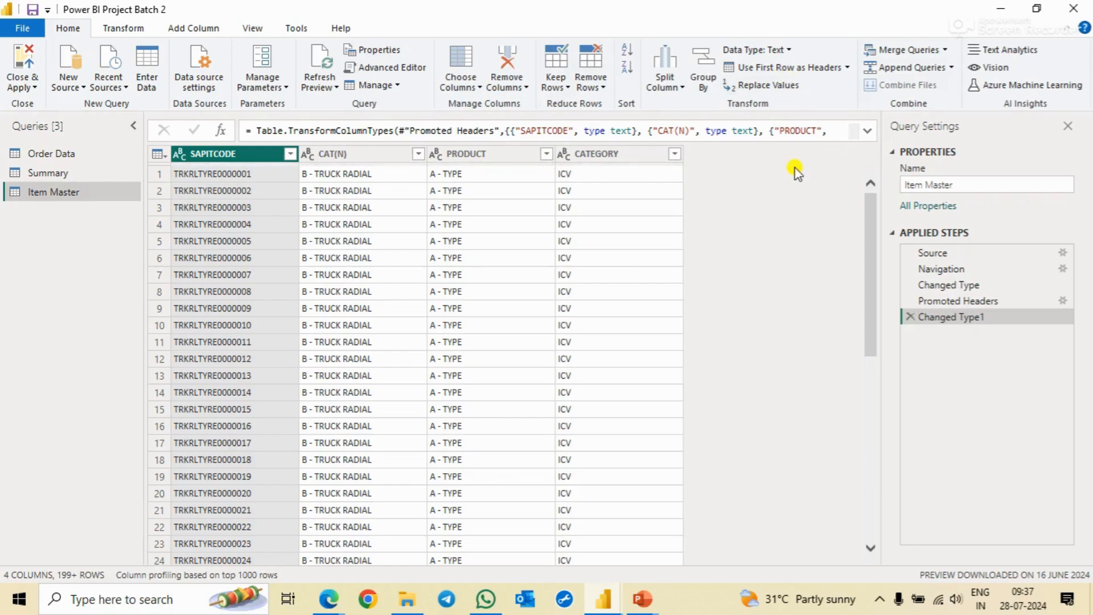
left_click(910, 316)
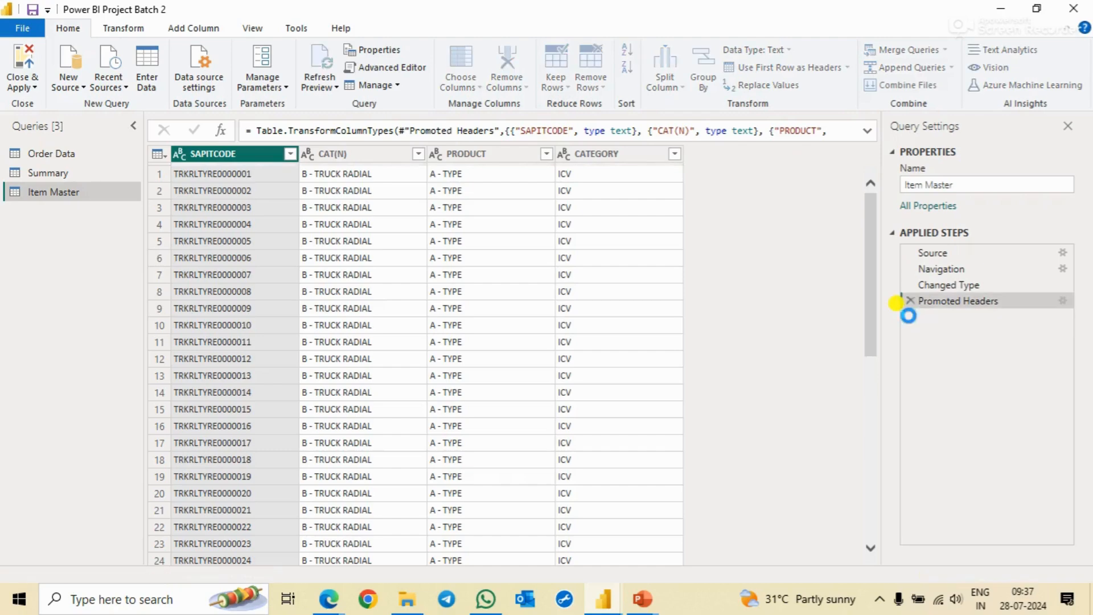
left_click(910, 301)
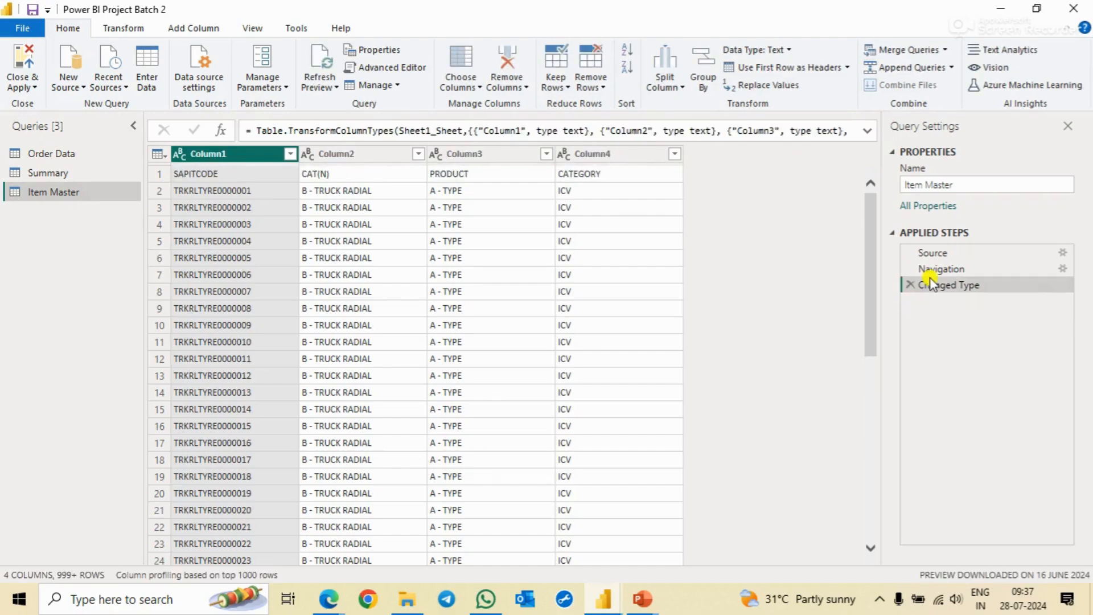
Change the null argument to true in the Excel.Workbook formula of Item Master's Source step and check the Navigation step
left_click(945, 254)
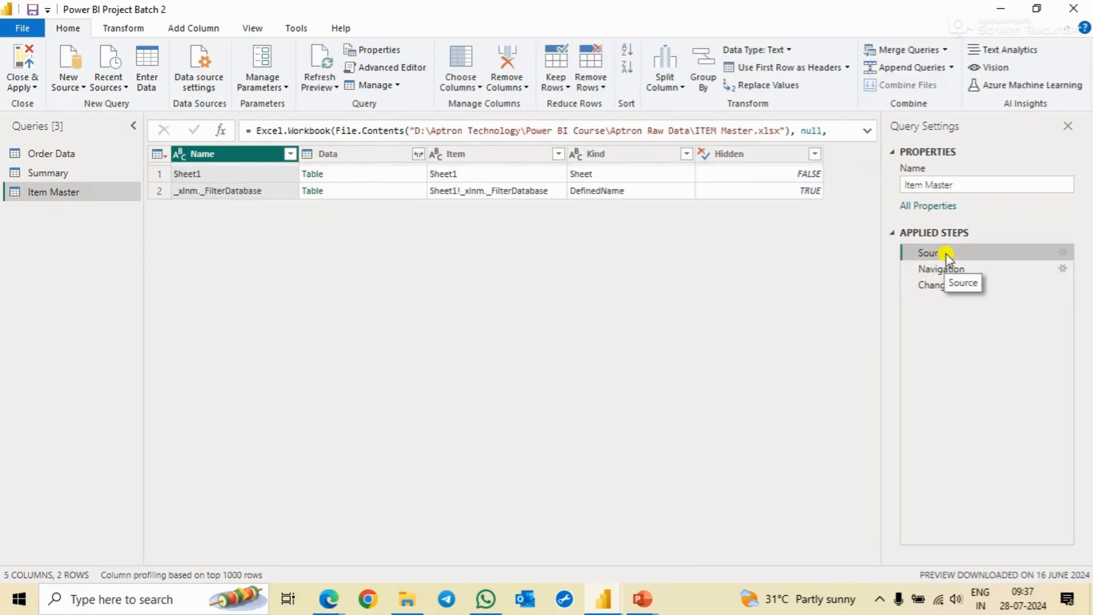
left_click(866, 132)
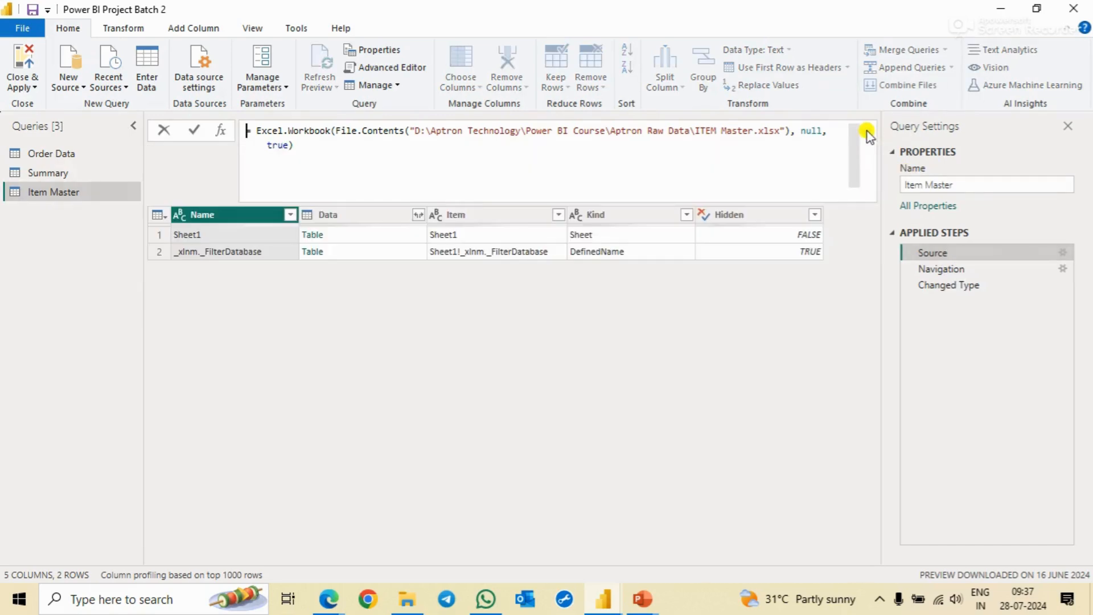
double_click(814, 130)
type("tr")
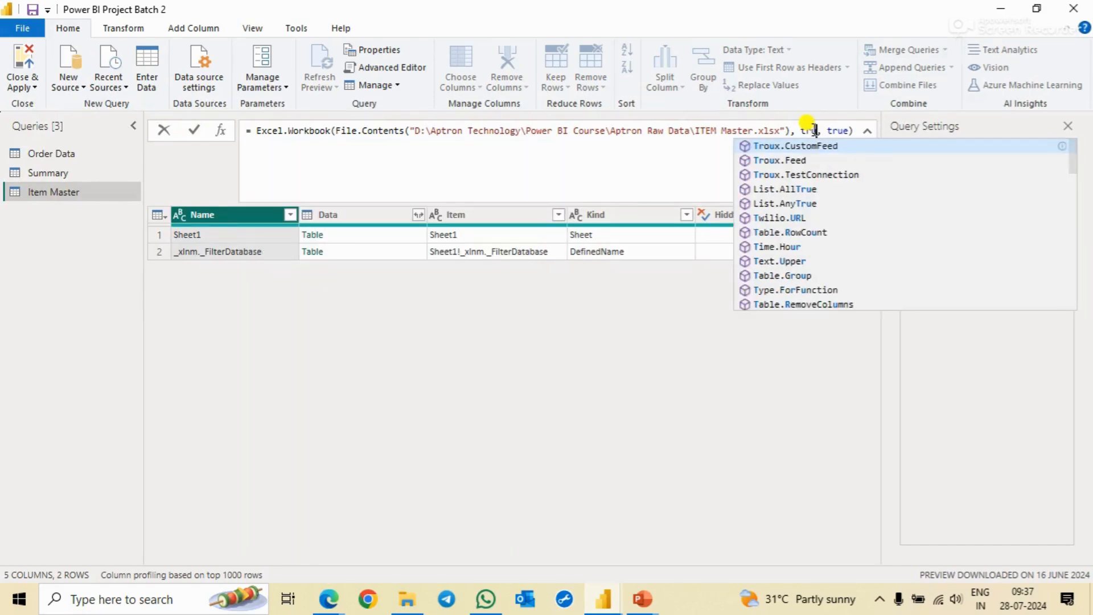
type("ue")
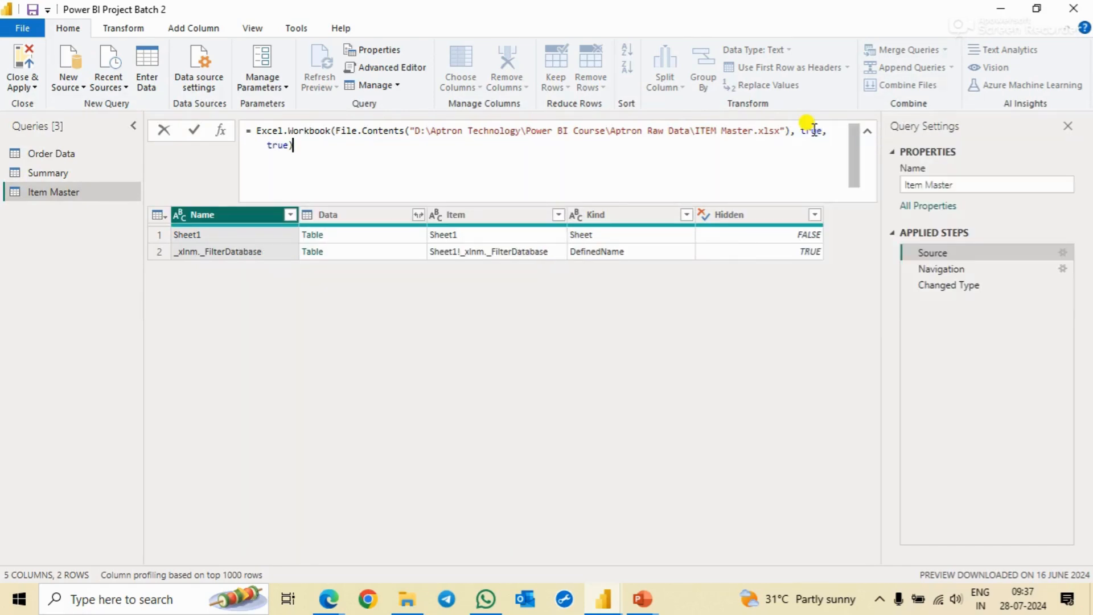
key("Return")
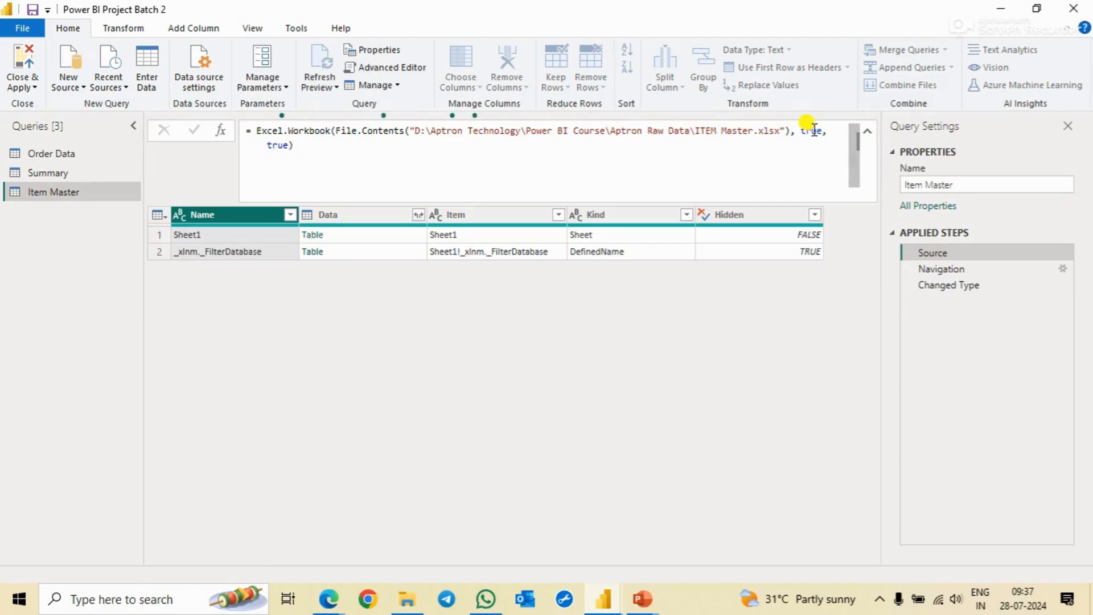
left_click(946, 271)
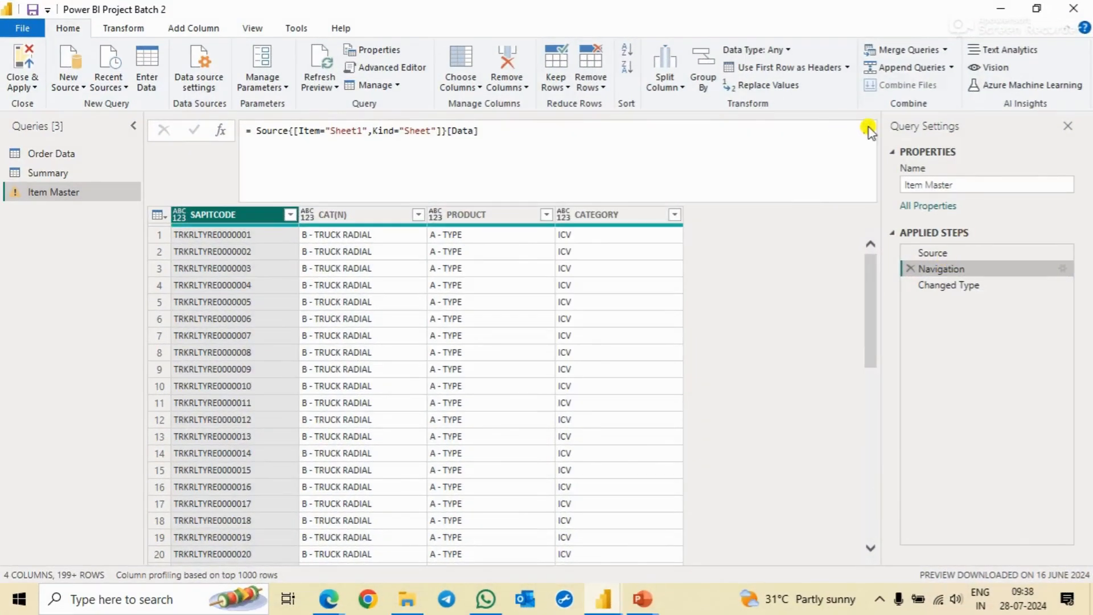
left_click(869, 131)
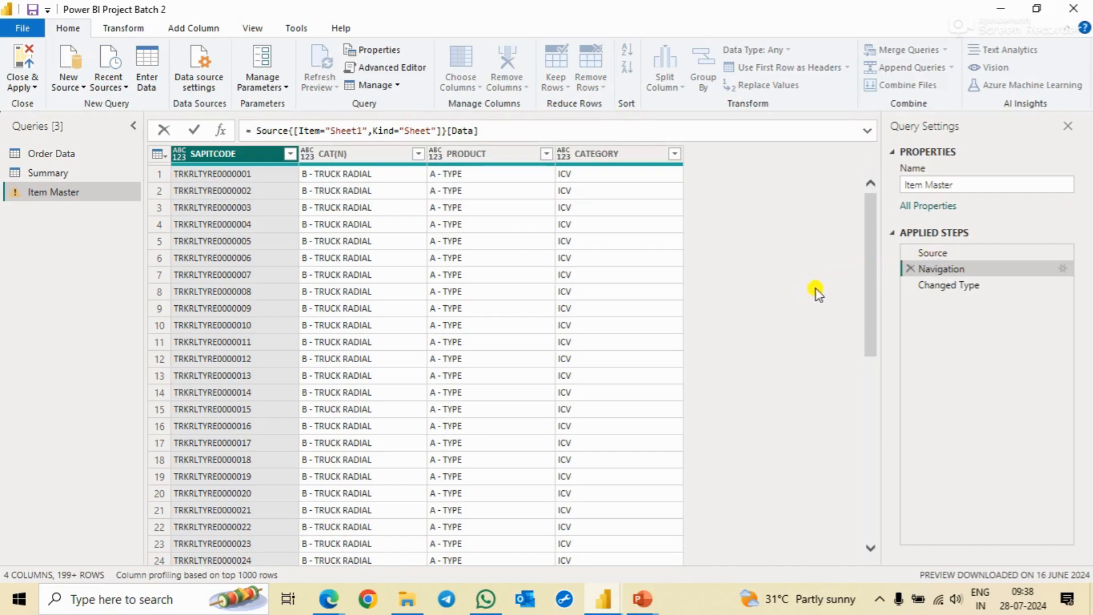
Examine the Changed Type step's references to the old column names and delete that step from Item Master
left_click(944, 290)
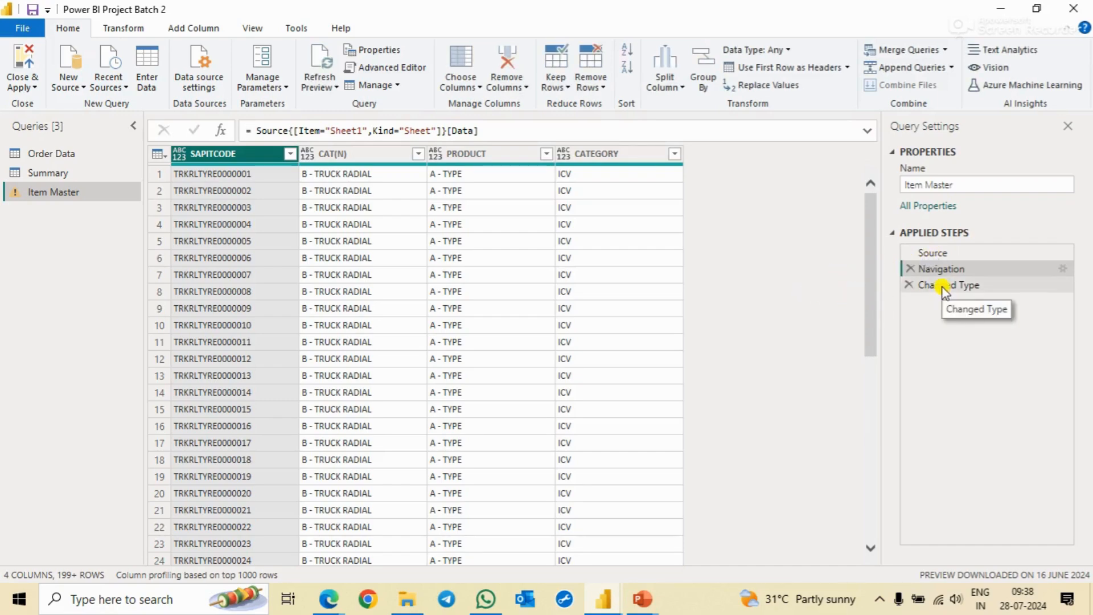
left_click(944, 288)
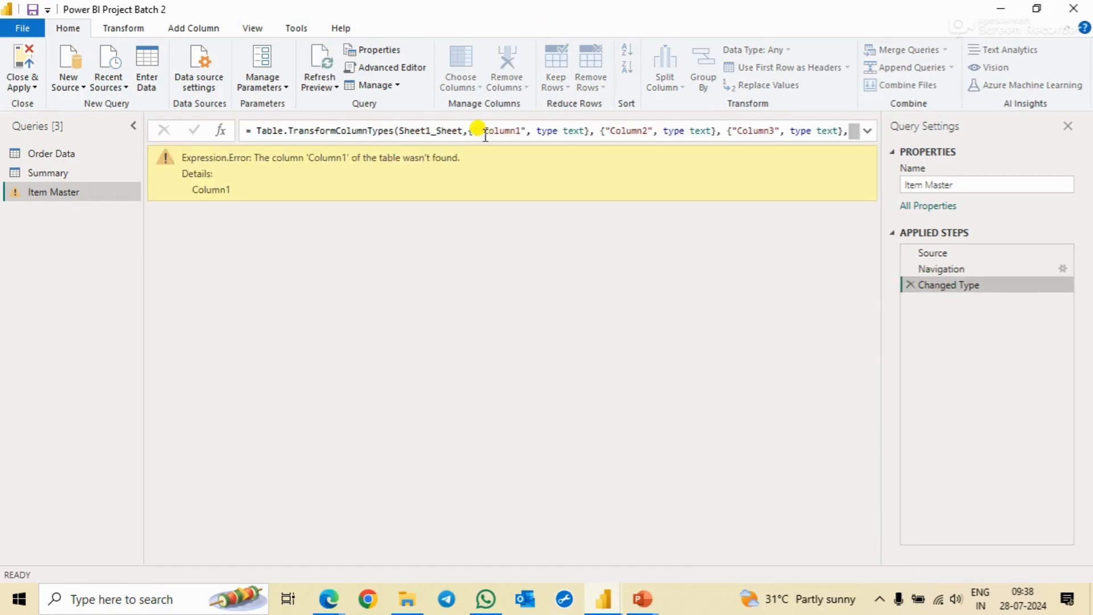
left_click_drag(476, 130, 800, 131)
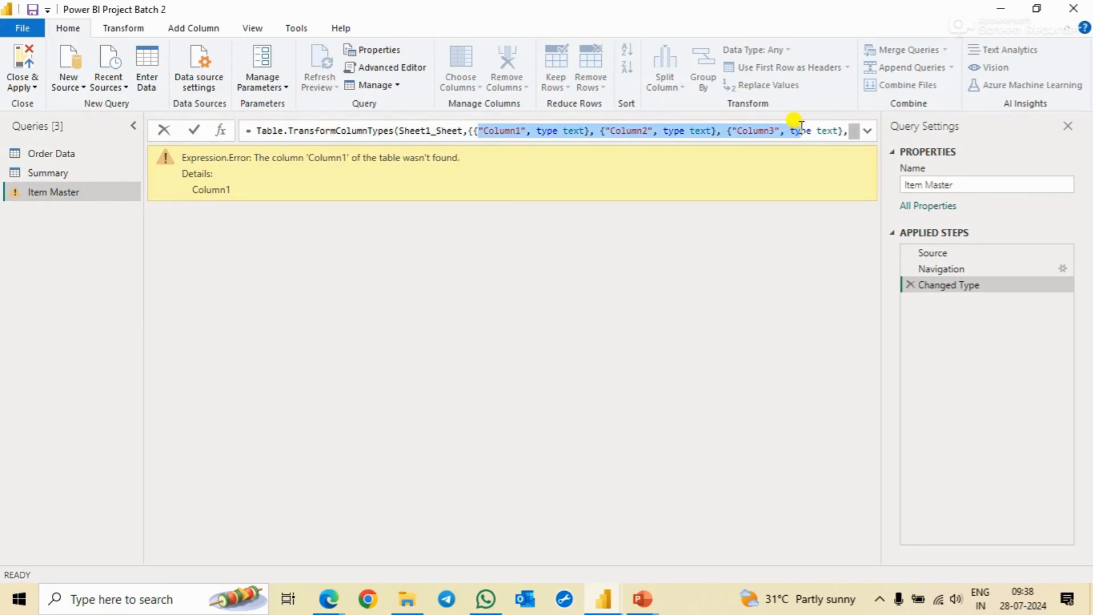
left_click(911, 286)
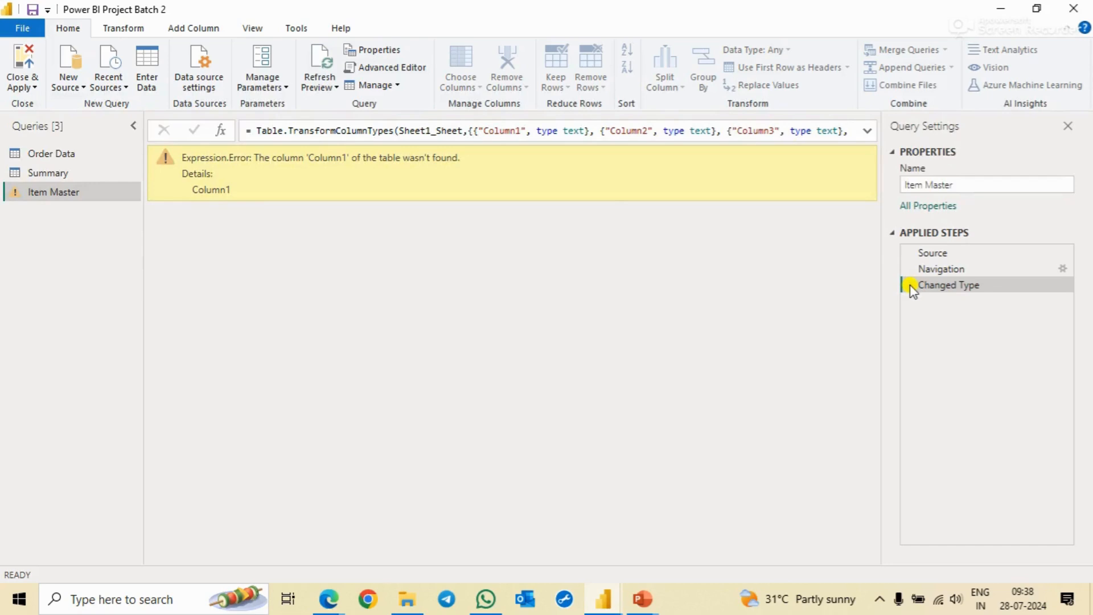
left_click(911, 286)
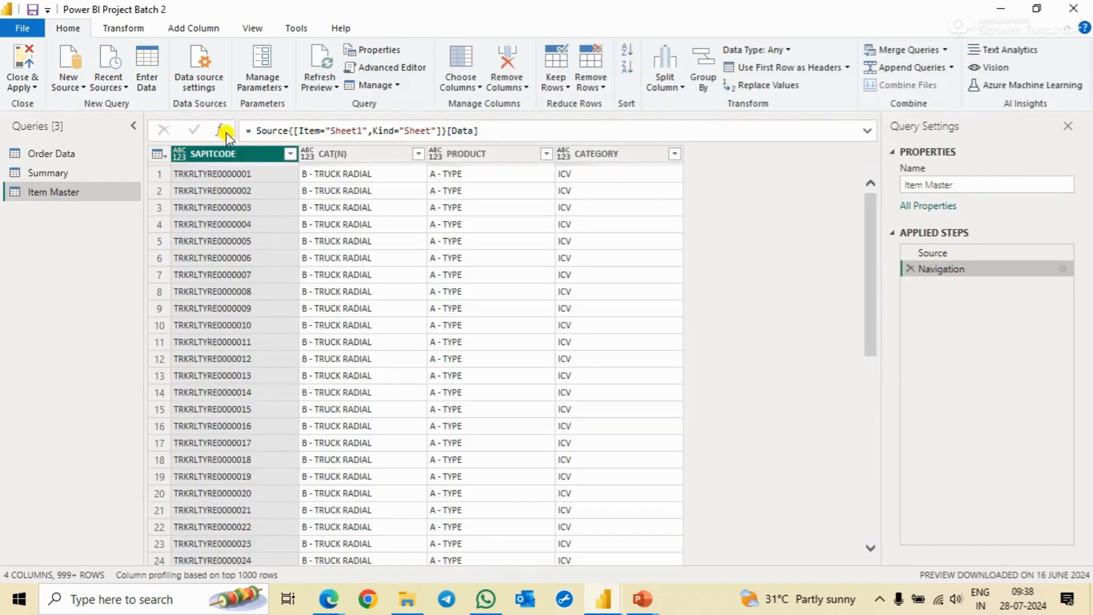
Automatically detect the data types of all Item Master columns and review the resulting formula
key("ctrl+a")
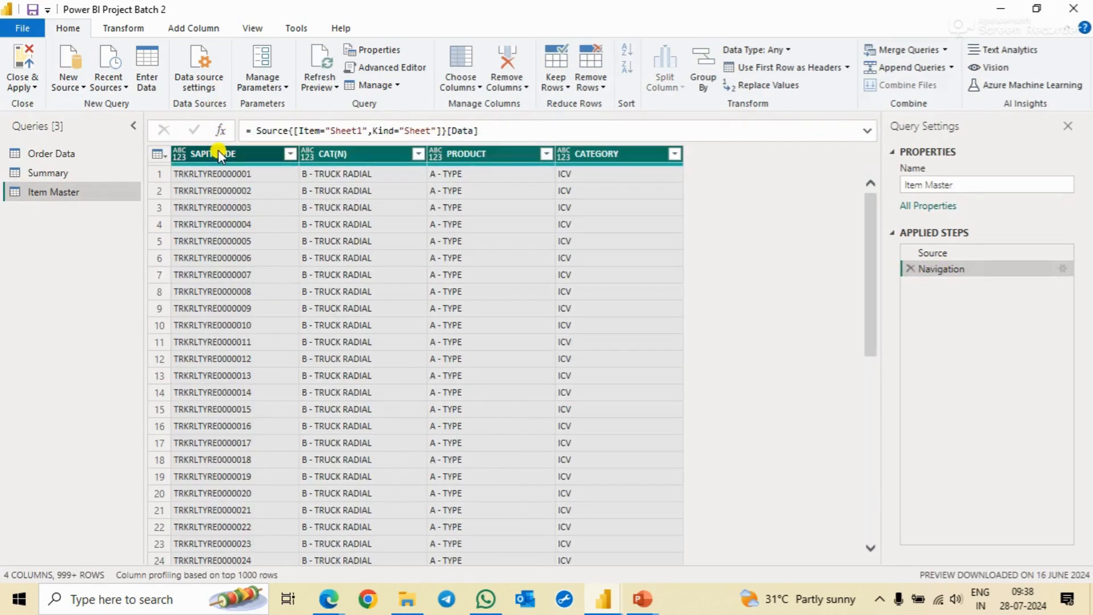
left_click(123, 28)
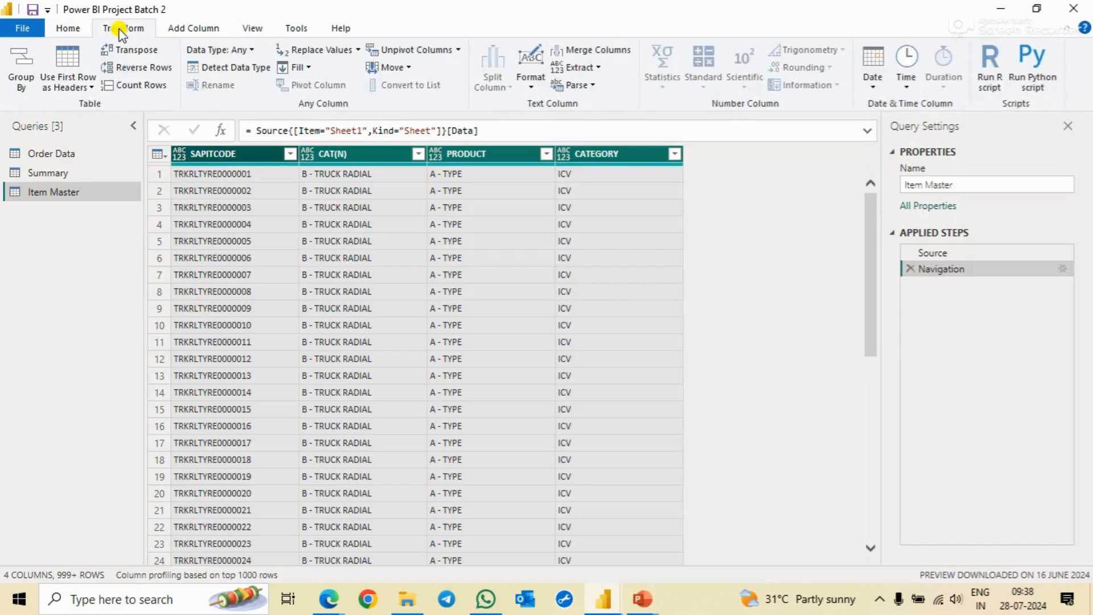
left_click(230, 70)
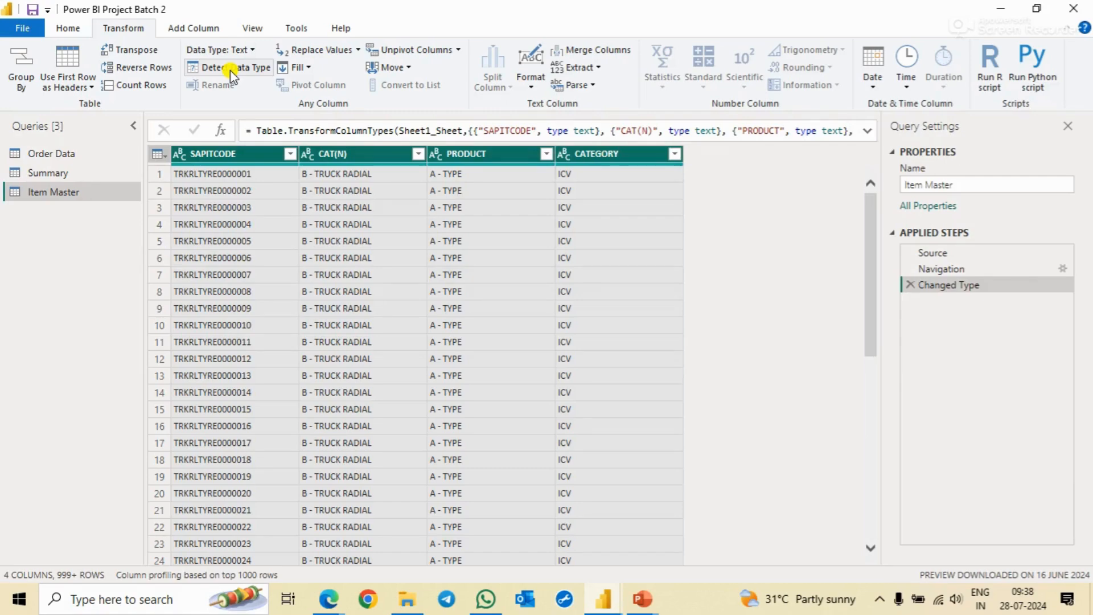
left_click(865, 133)
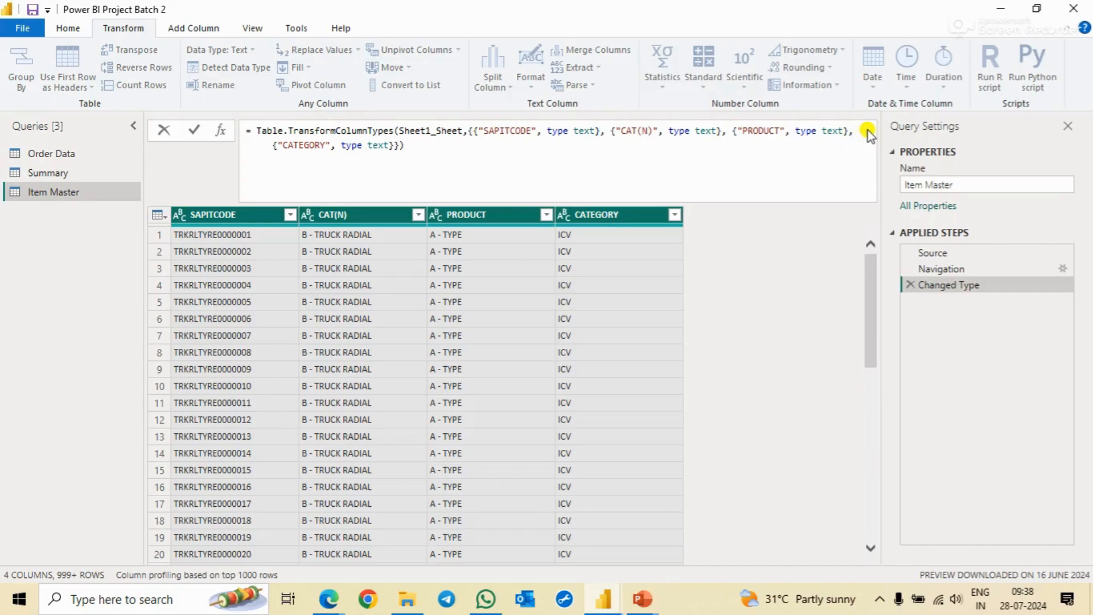
left_click(866, 133)
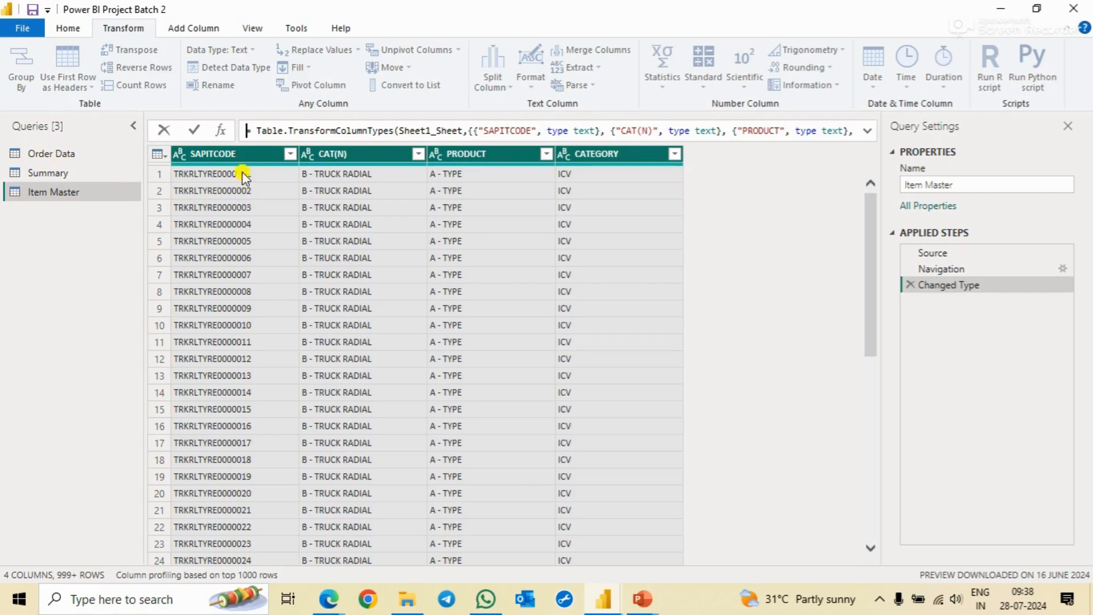
Compare Item Master's SAPITCODE, CAT(N), PRODUCT and CATEGORY columns with the Material Code column in Order Data
left_click(231, 155)
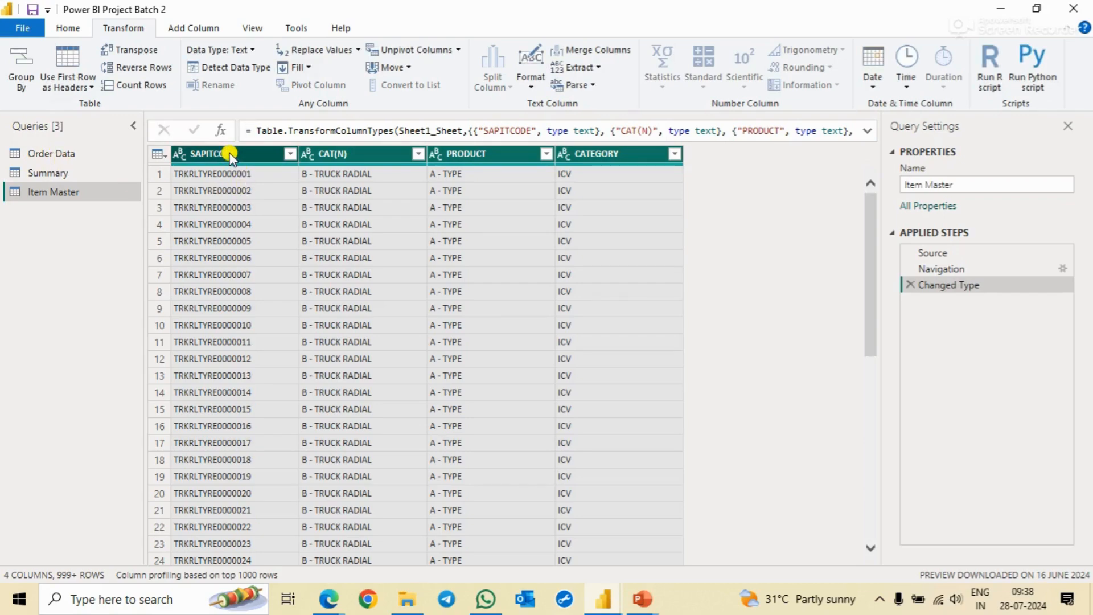
left_click(374, 161)
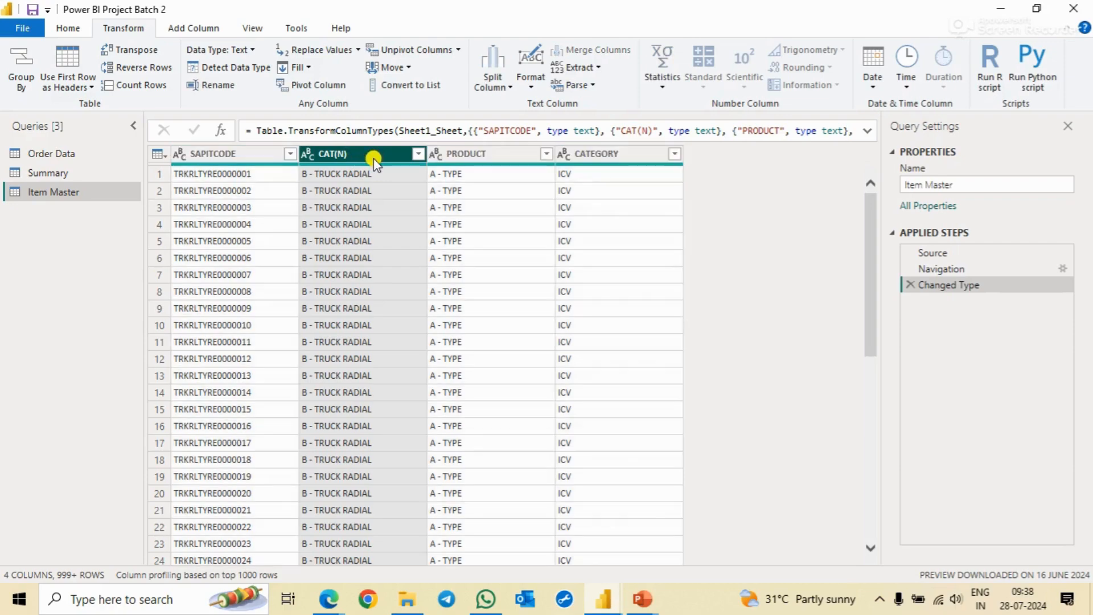
key("shift+Right")
key("shift+Right")
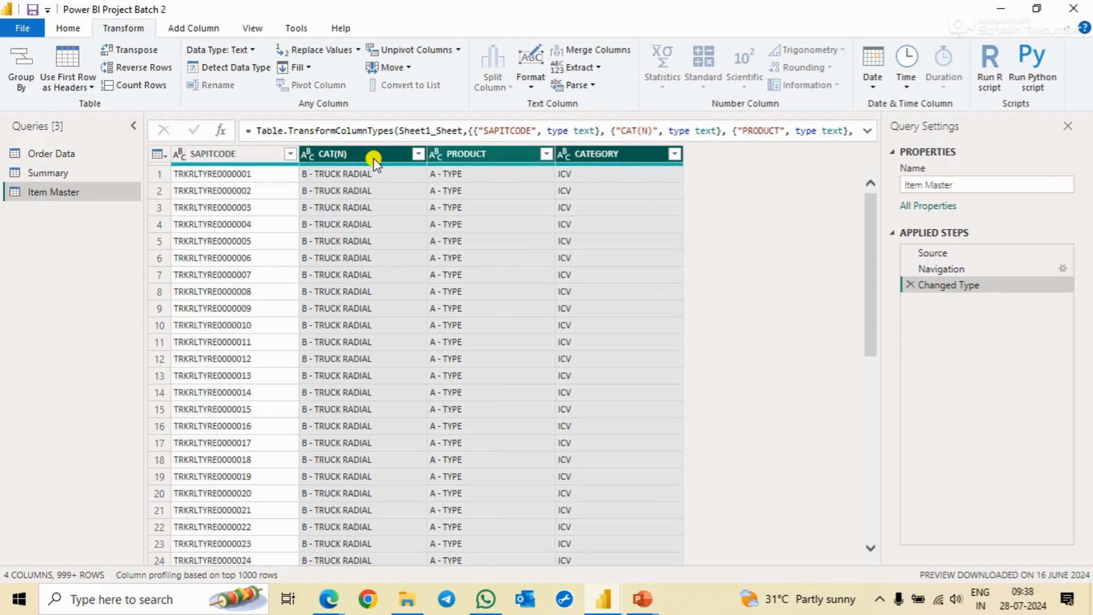
left_click(52, 153)
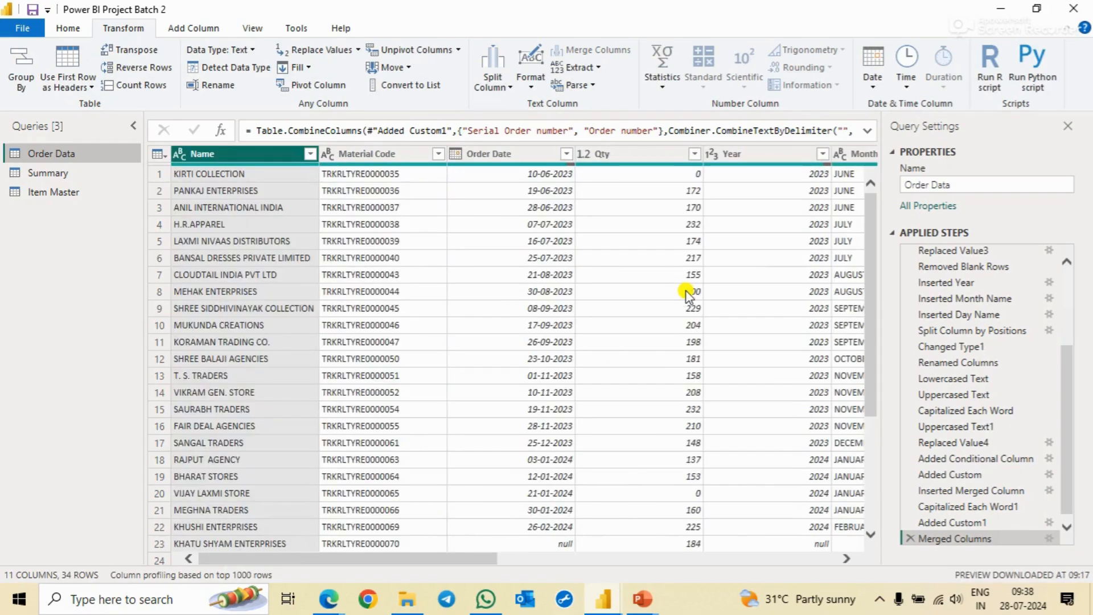
left_click(364, 153)
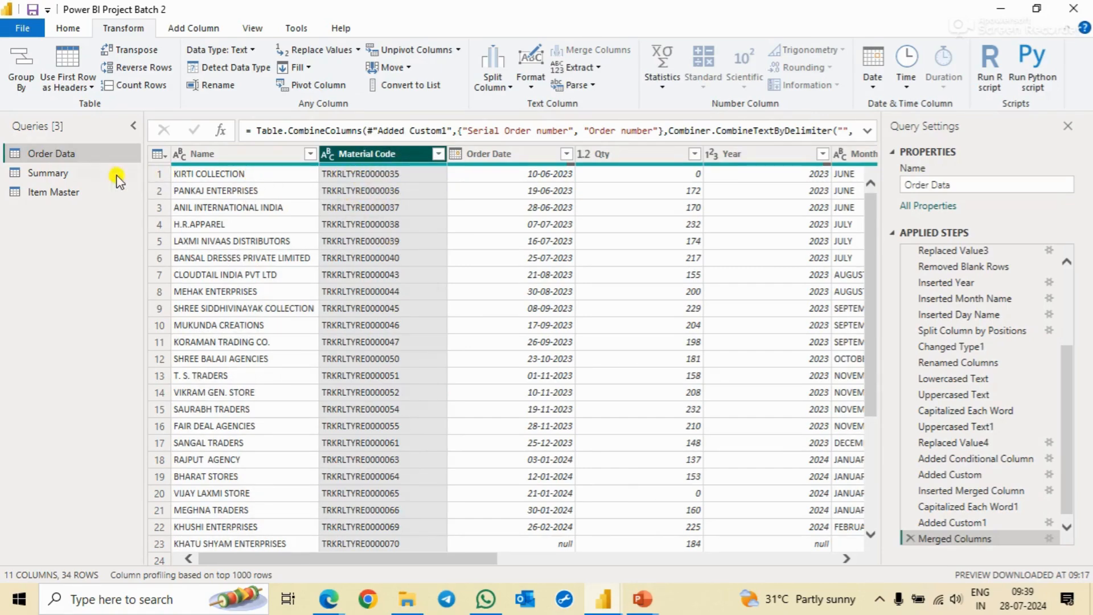
left_click(63, 186)
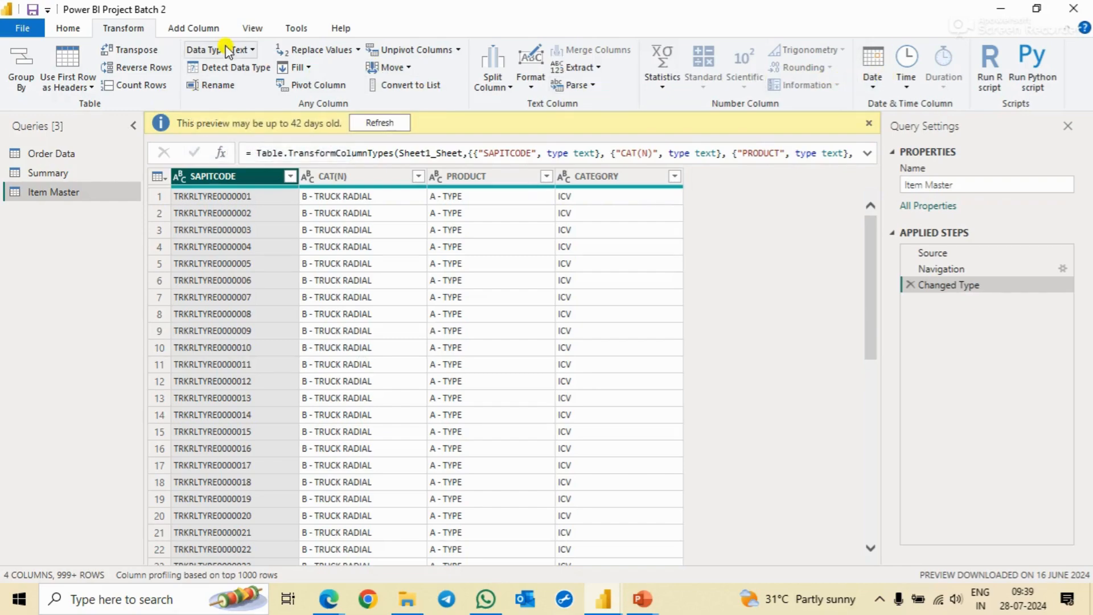
left_click(73, 29)
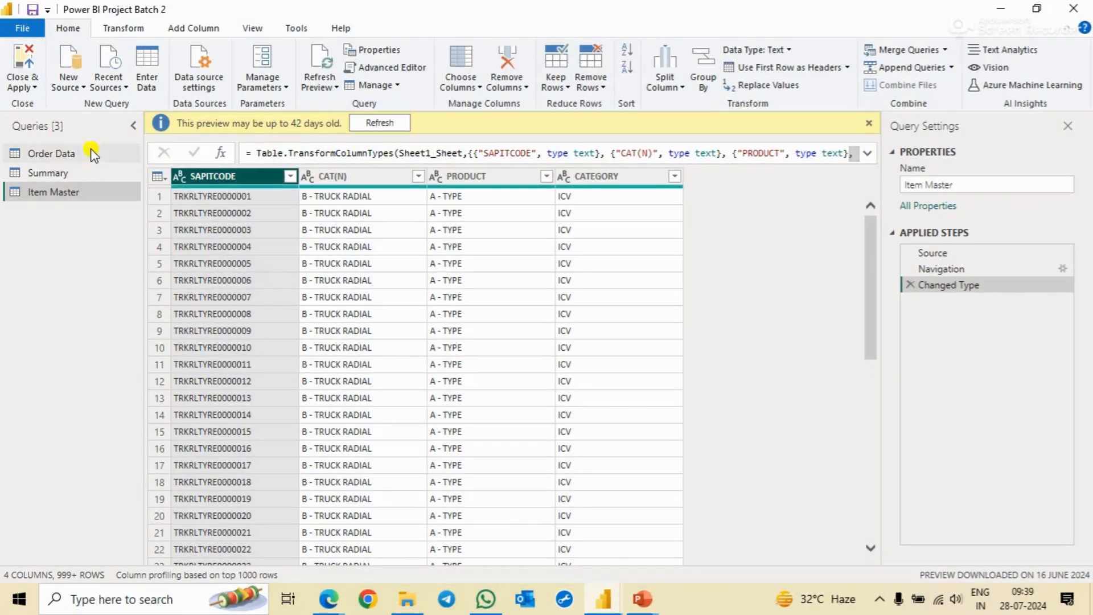
Merge Order Data with Item Master by matching Material Code to SAPITCODE, using a Left Outer join
left_click(63, 155)
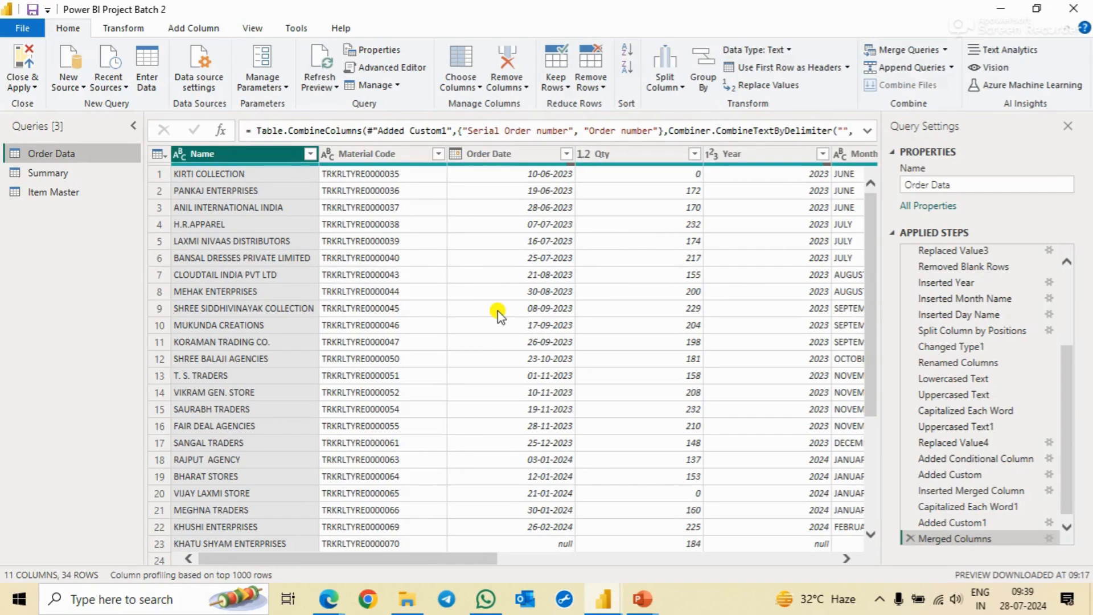
left_click(897, 53)
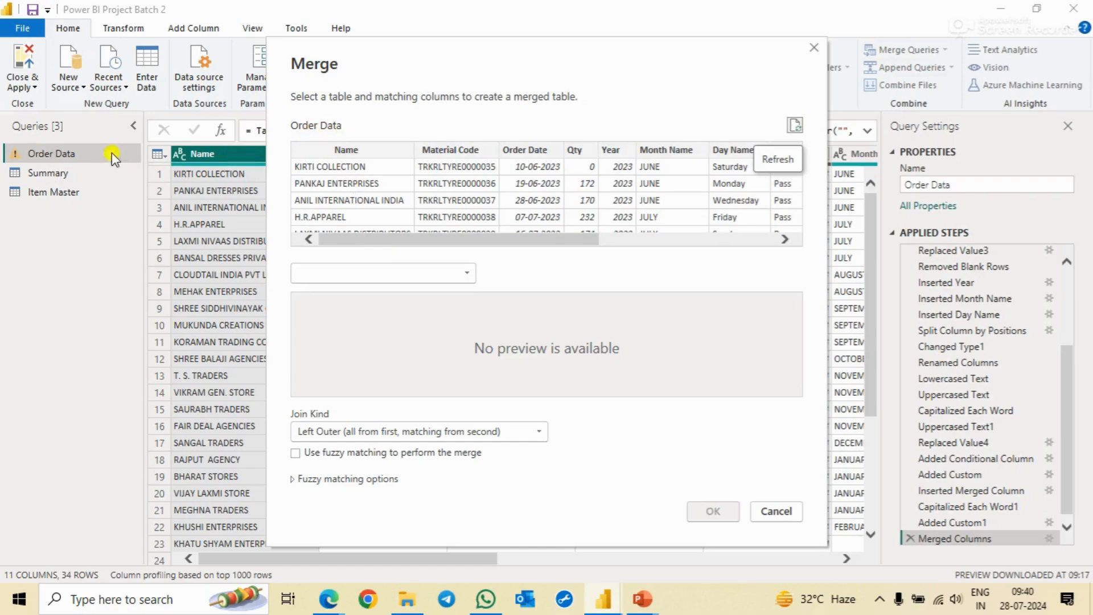
left_click(368, 275)
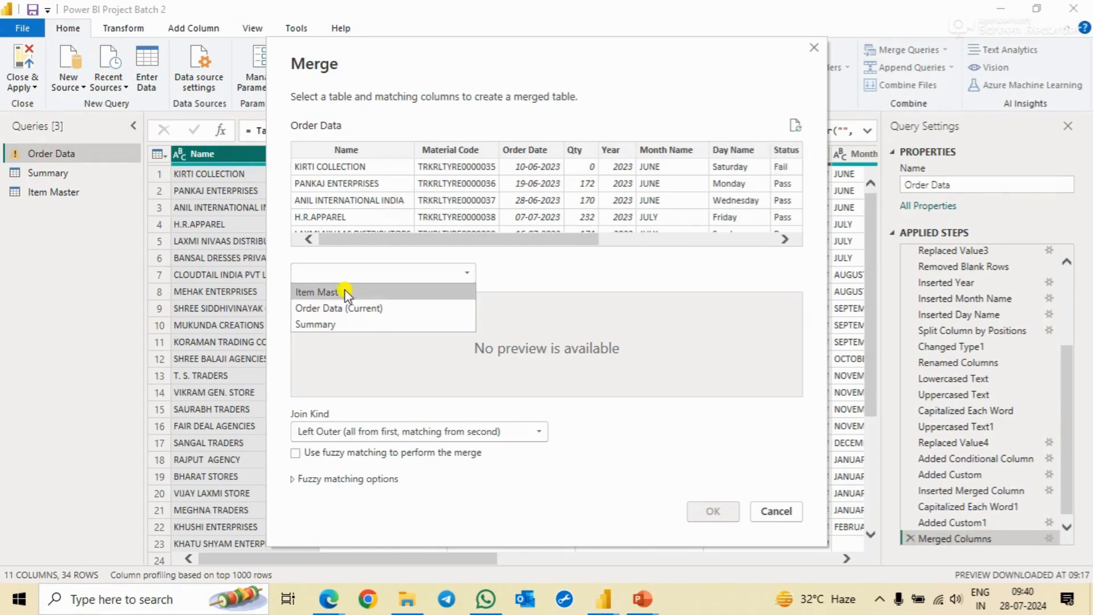
left_click(344, 290)
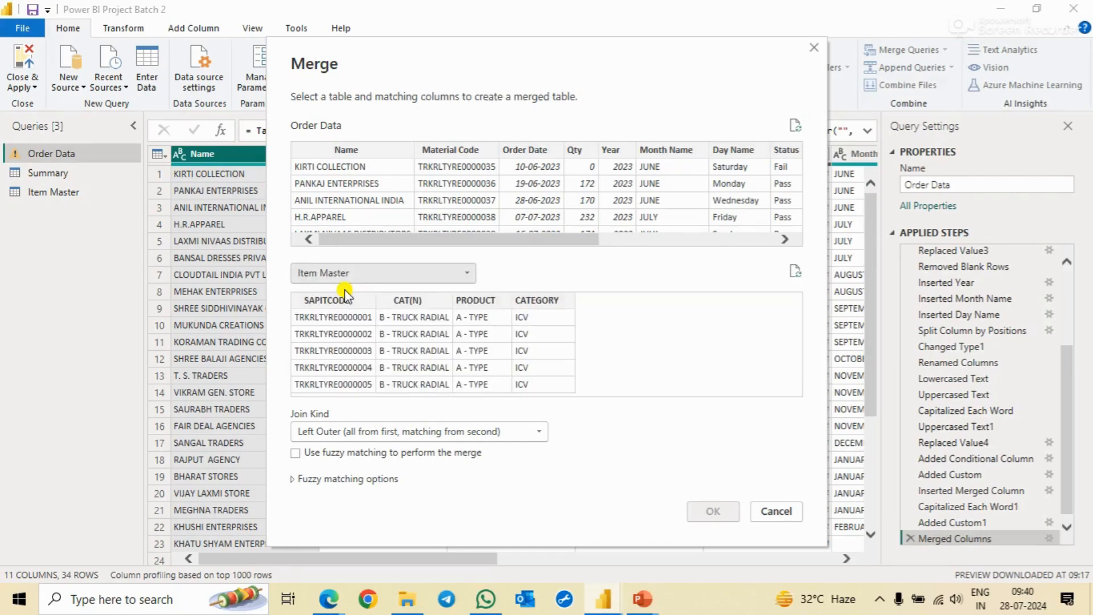
left_click(459, 148)
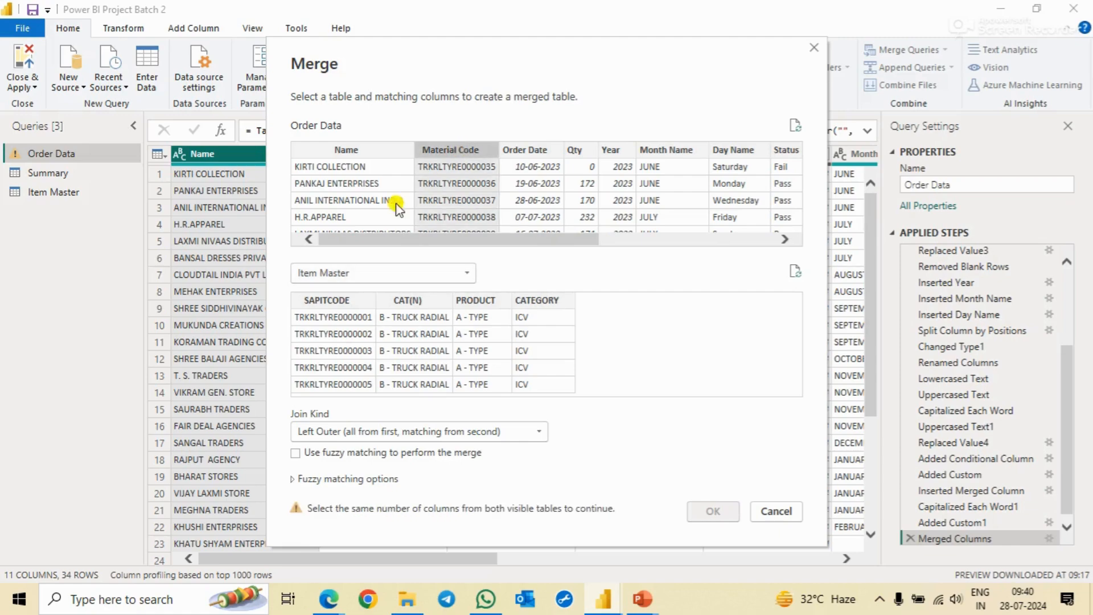
left_click(338, 299)
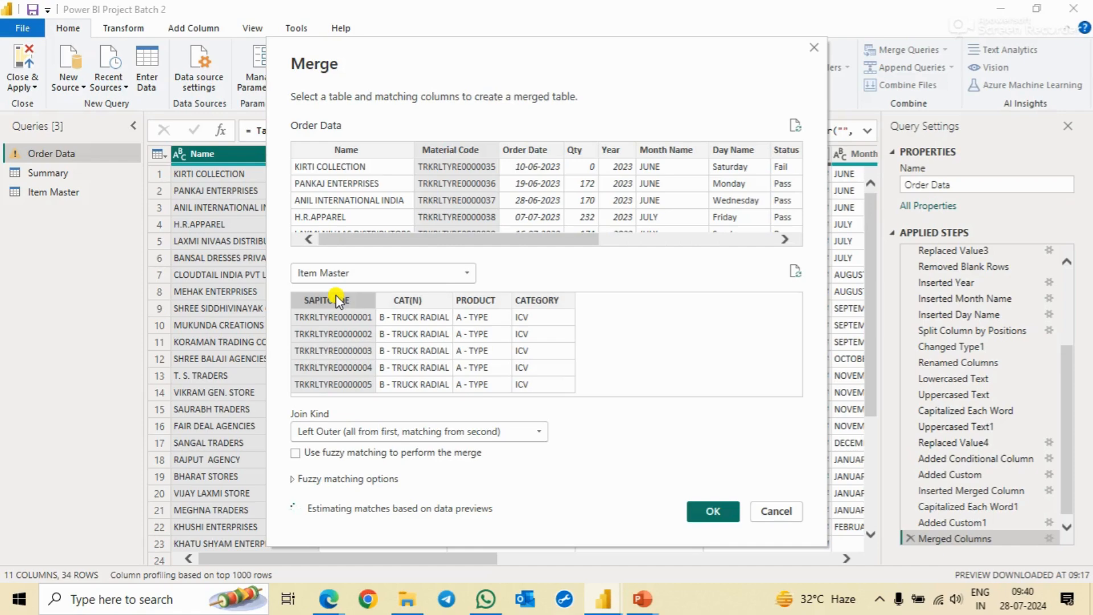
left_click(387, 436)
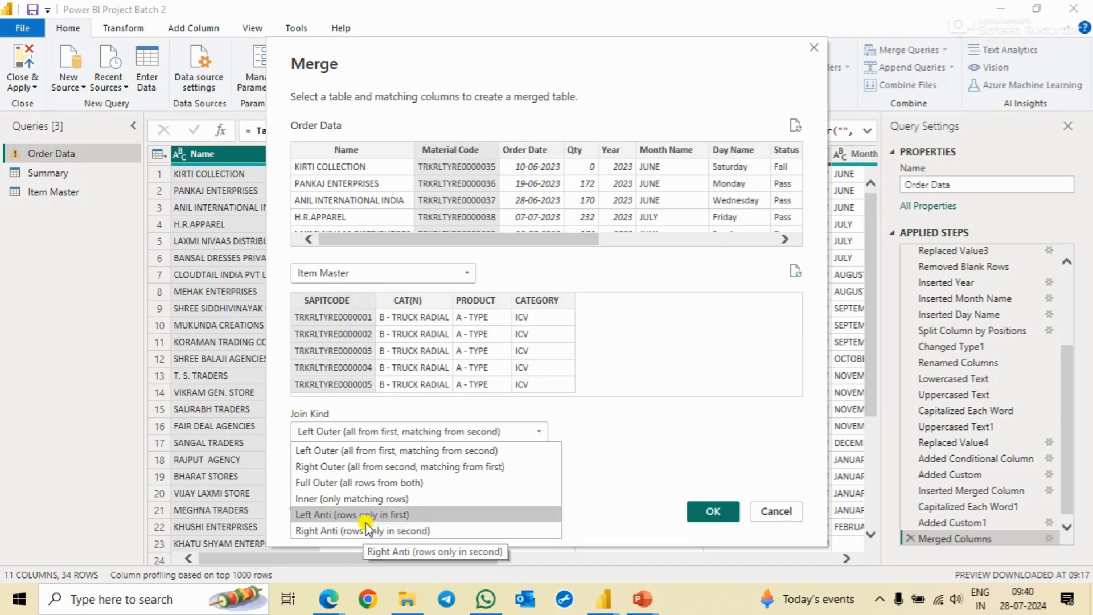
left_click(394, 452)
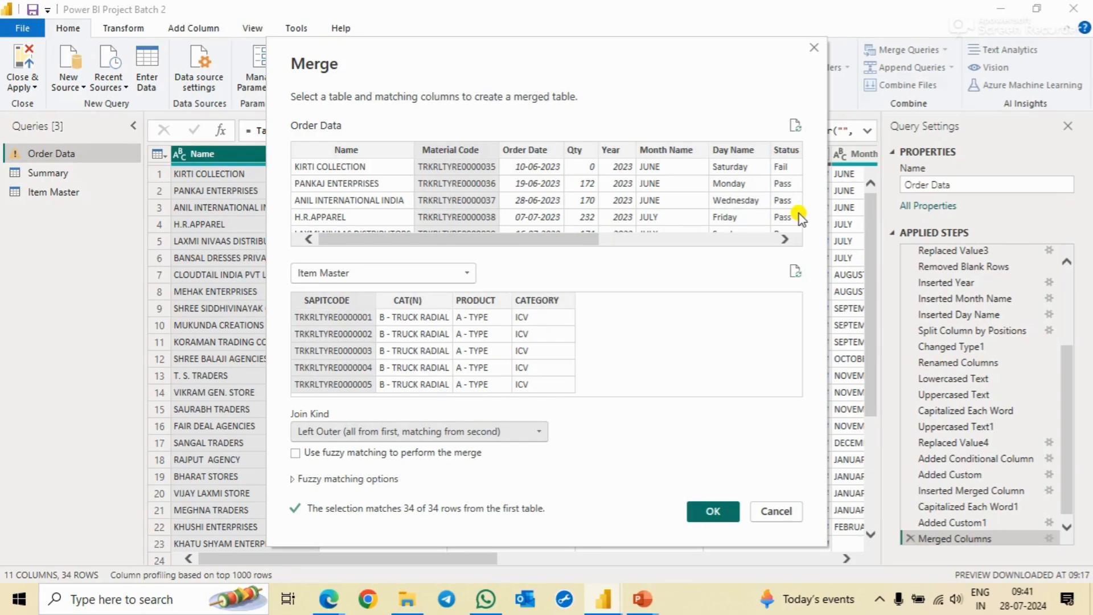
left_click(711, 513)
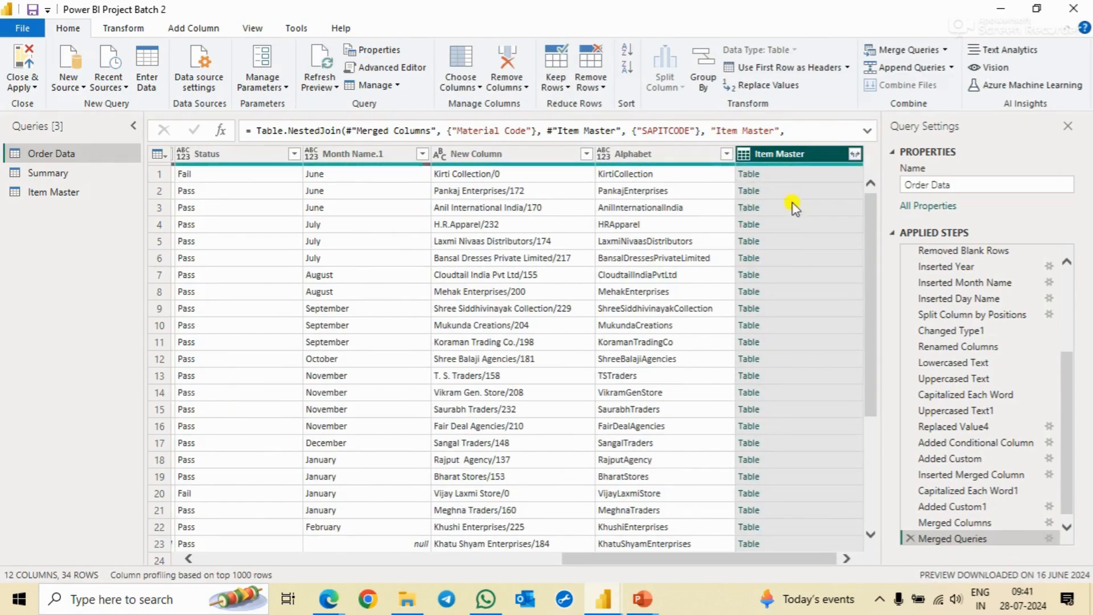
Preview the first row's nested Item Master table, and expand only CAT(N), PRODUCT and CATEGORY without the original column name prefix
left_click(798, 175)
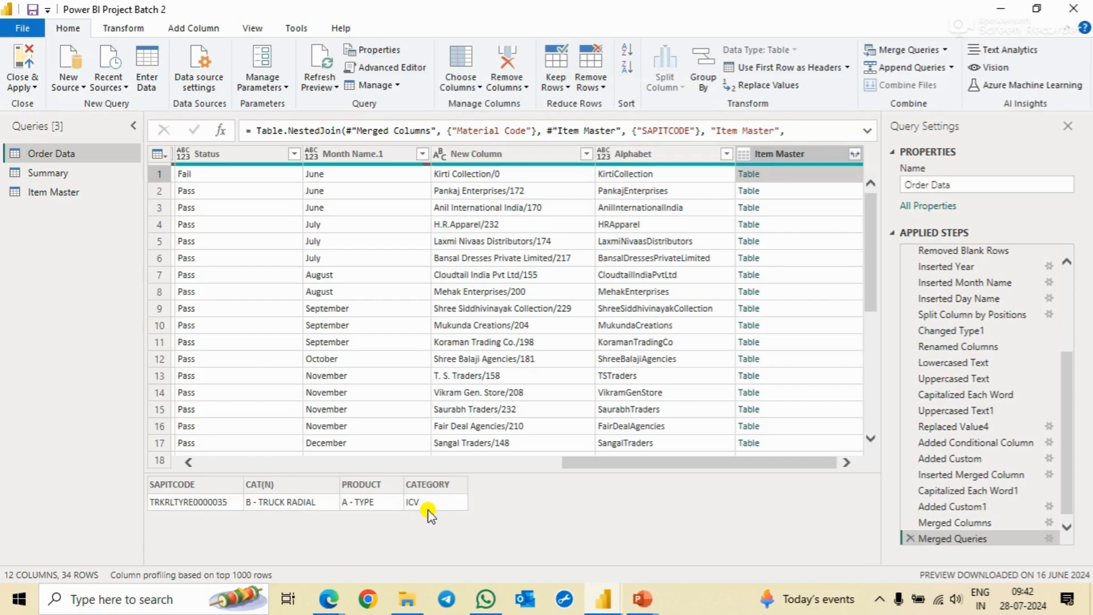
left_click(855, 153)
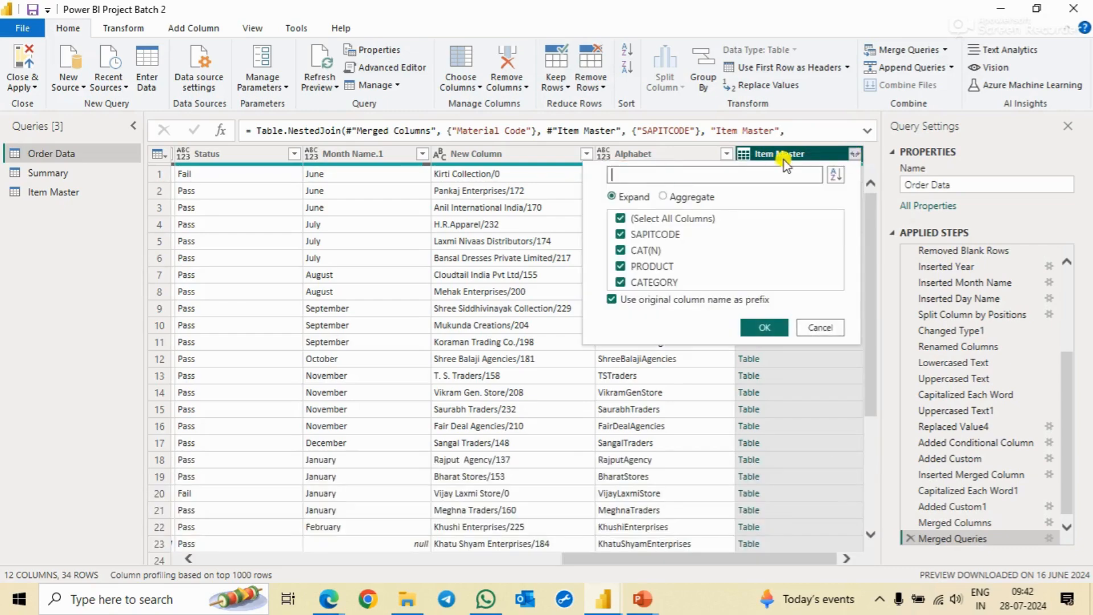
left_click(653, 218)
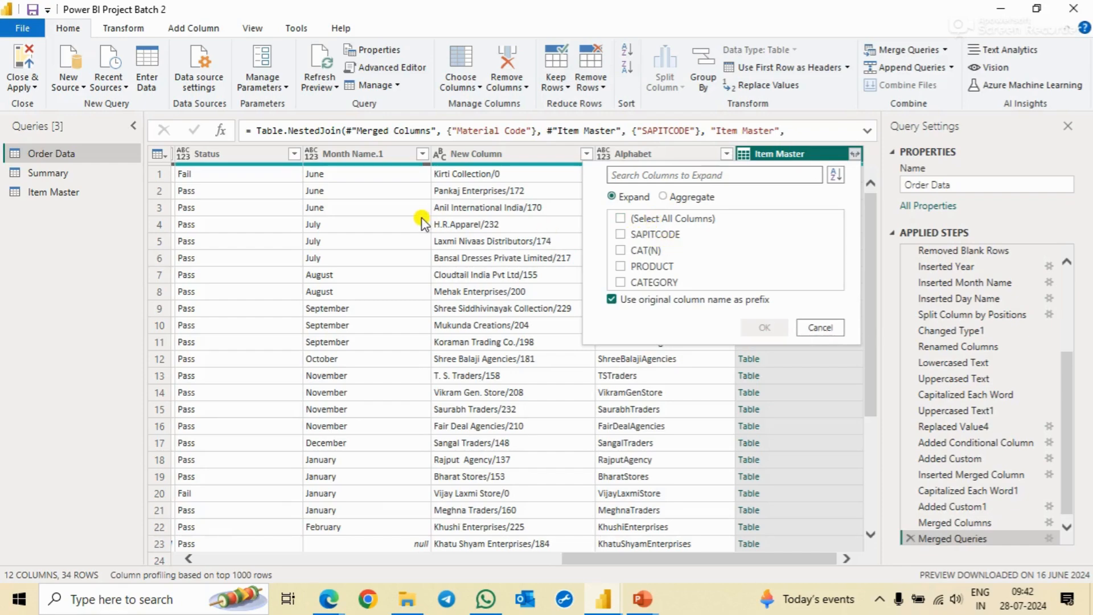
left_click(621, 250)
left_click(620, 268)
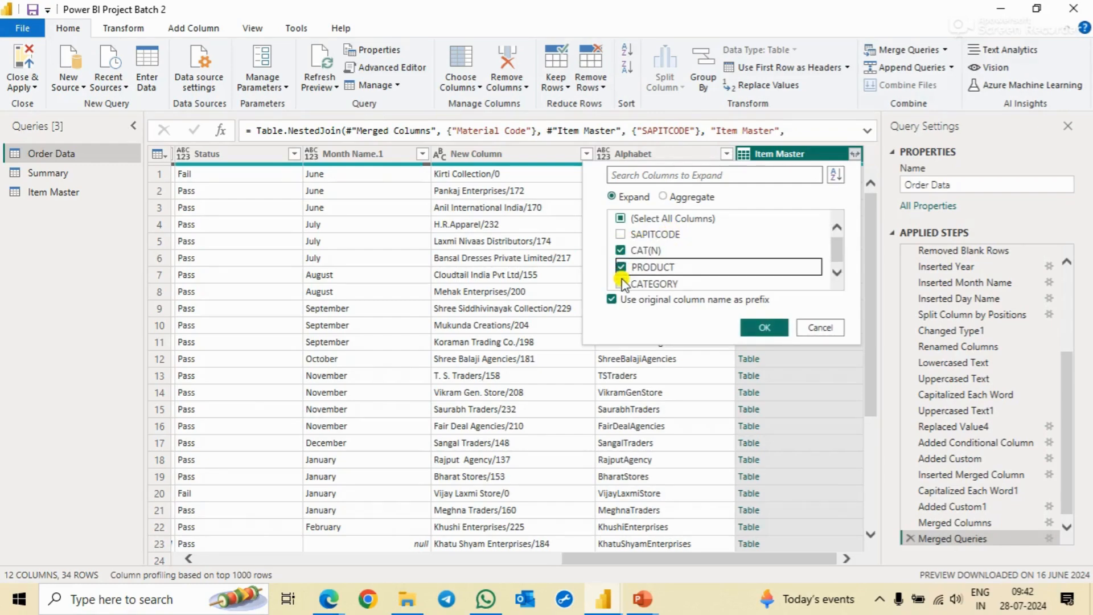
left_click(622, 283)
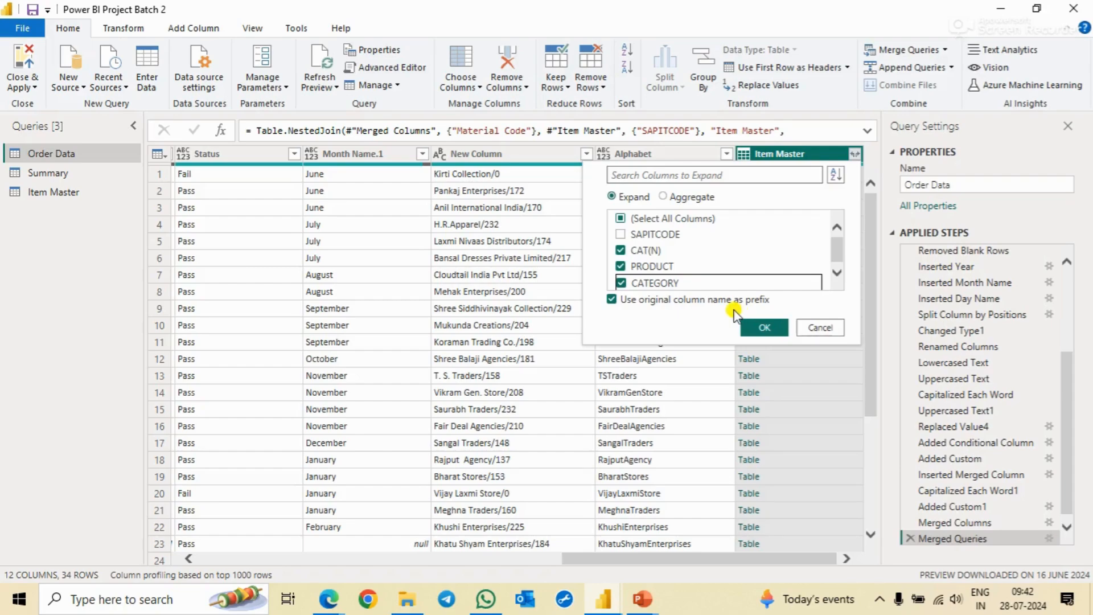
left_click(612, 299)
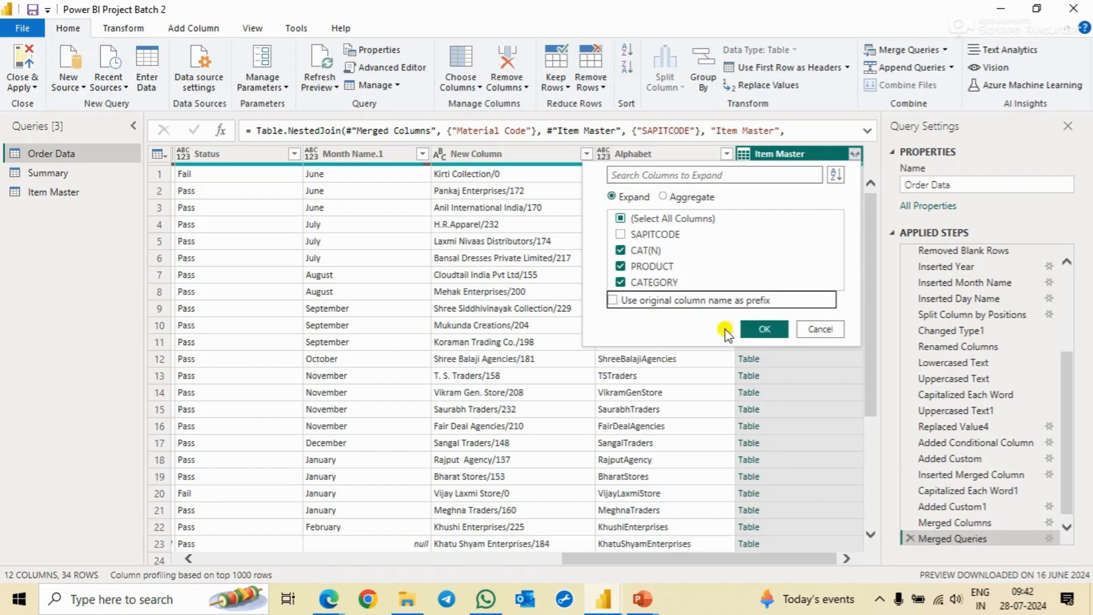
left_click(763, 329)
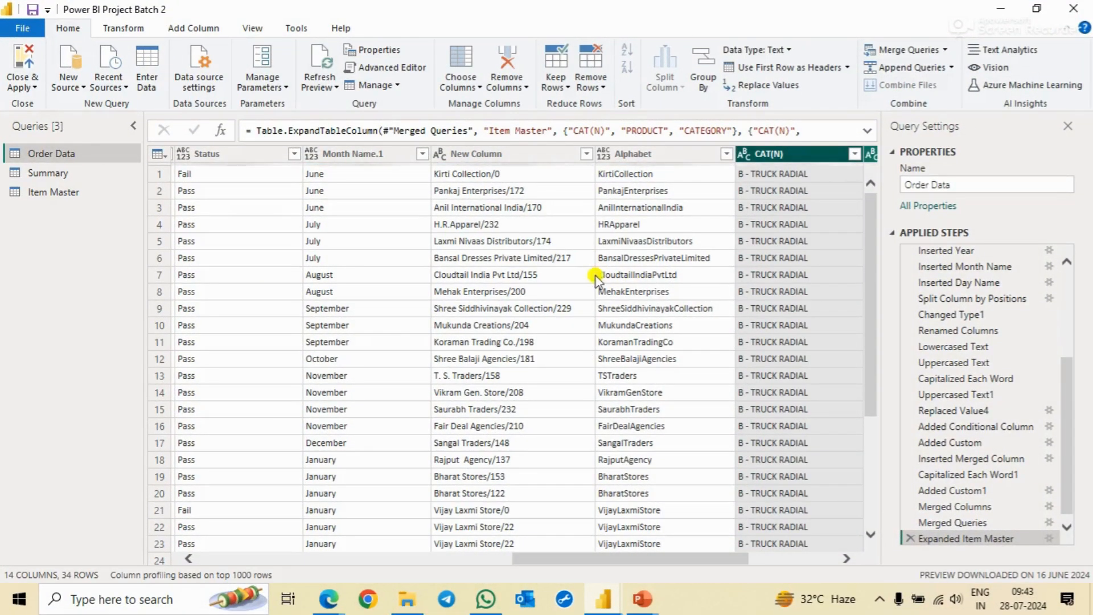
Review the expanded CAT(N), PRODUCT and CATEGORY columns at the end of the Order Data table
scroll(587, 276, "right", 5)
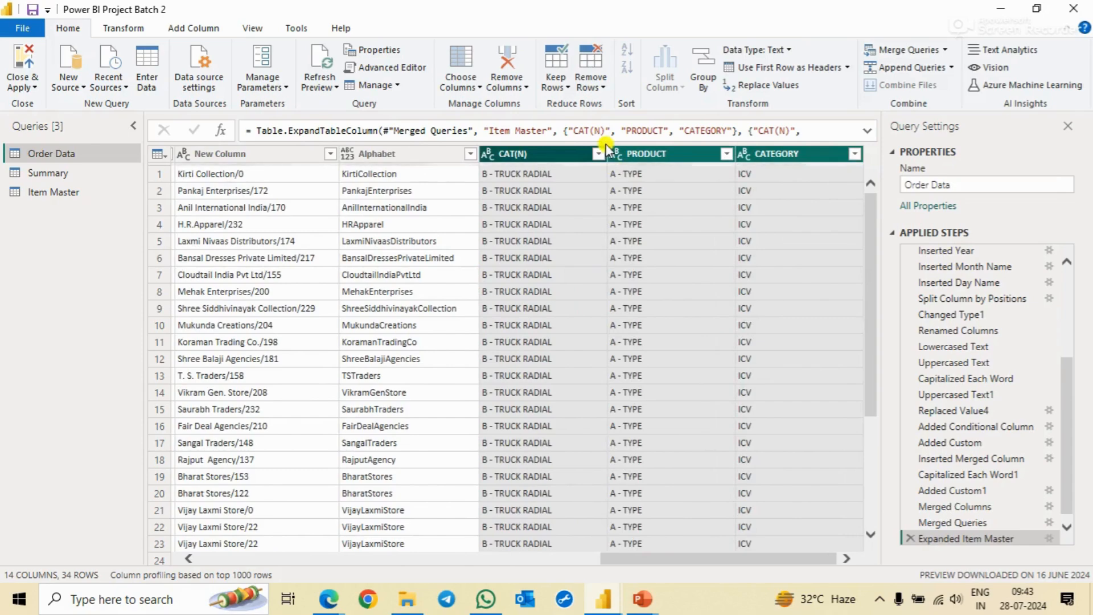
left_click(531, 155)
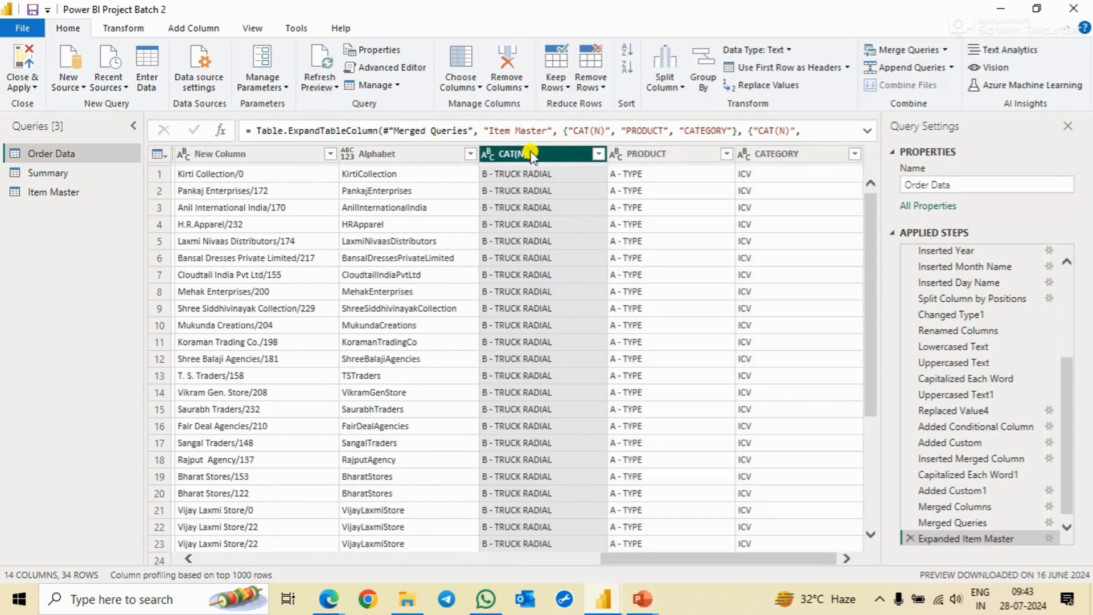
left_click(648, 158)
left_click(788, 156)
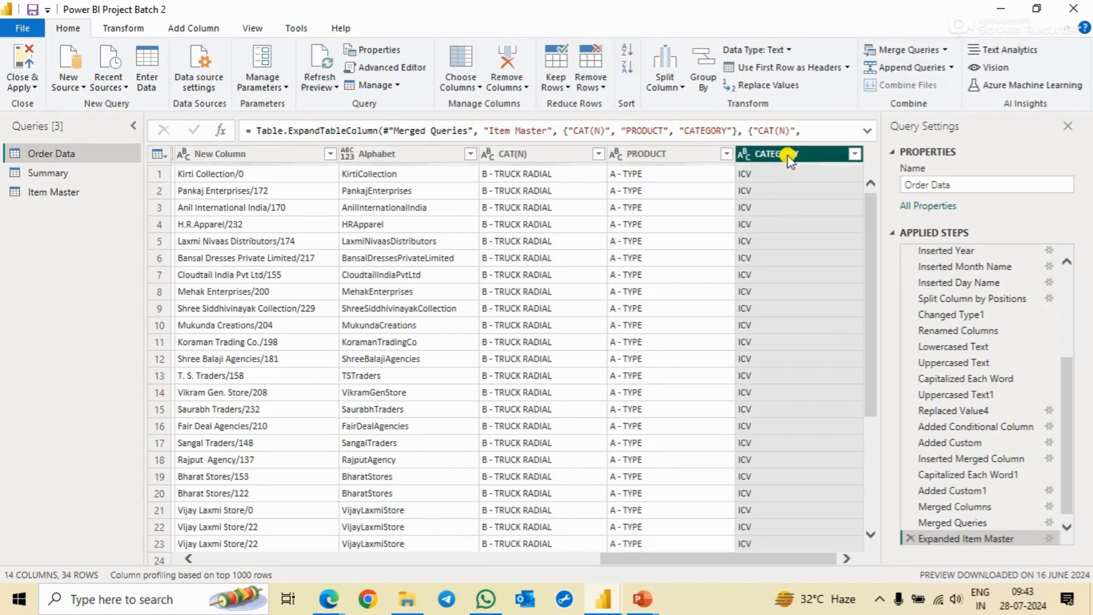
left_click(545, 157)
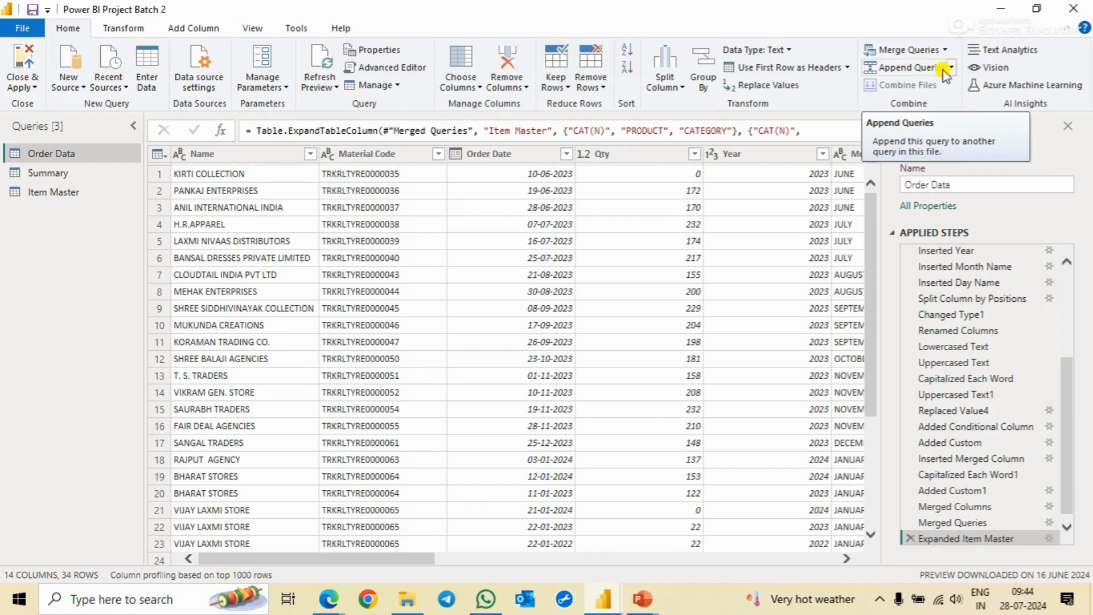
Duplicate the Order Data query and rename the copy Old Order Data
right_click(70, 153)
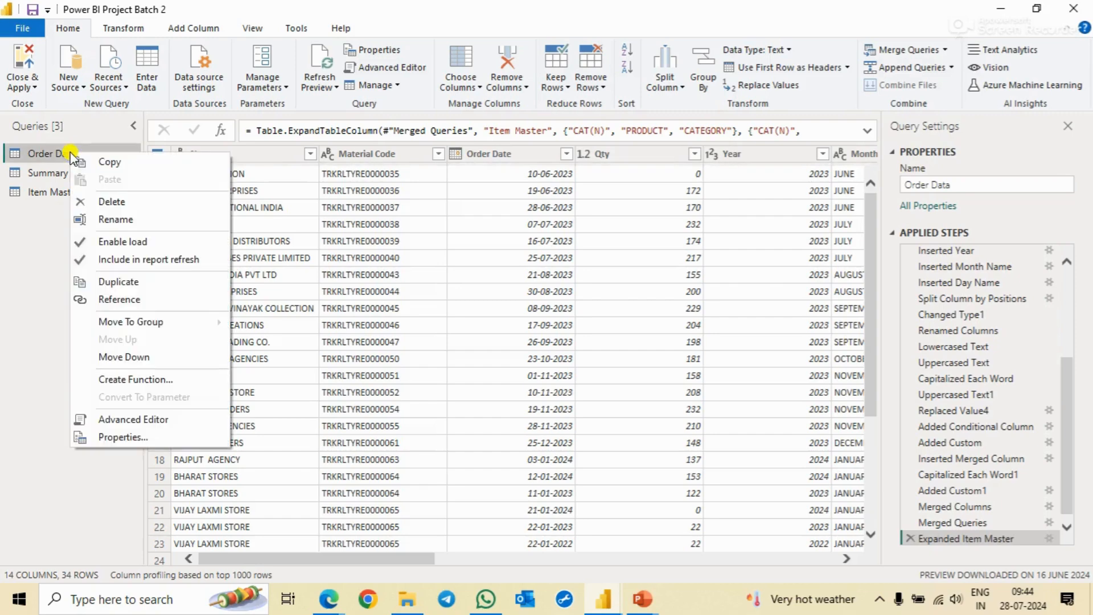
left_click(135, 282)
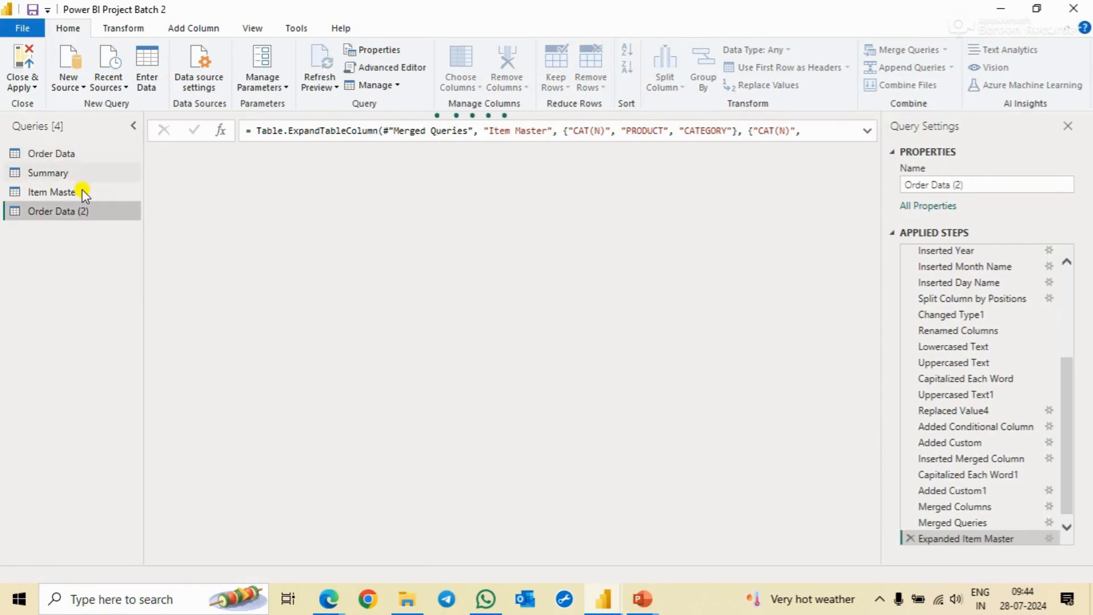
left_click(994, 185)
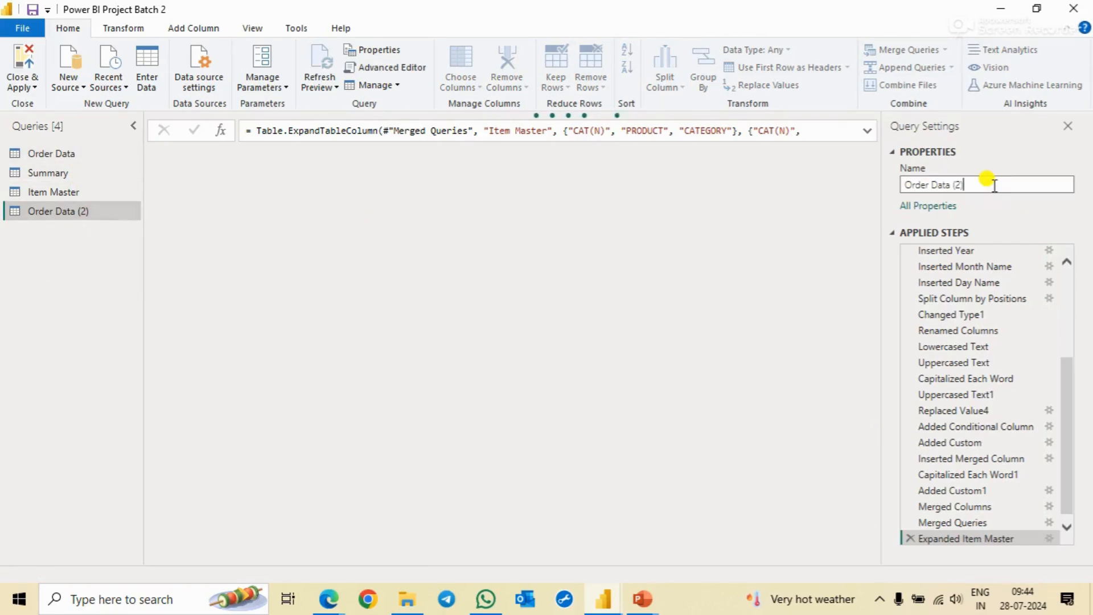
key("BackSpace")
key("BackSpace")
key("BackSpace")
type("C")
key("BackSpace")
type("Old")
key("Return")
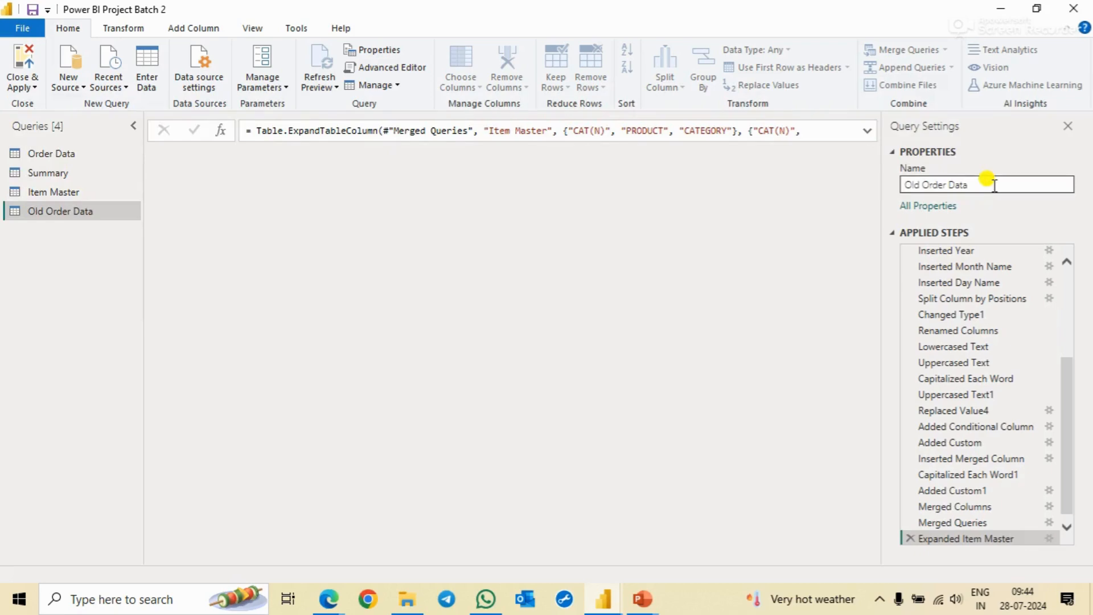
Append Old Order Data to the Order Data query with the three or more tables option, and apply the query changes to the report
left_click(61, 151)
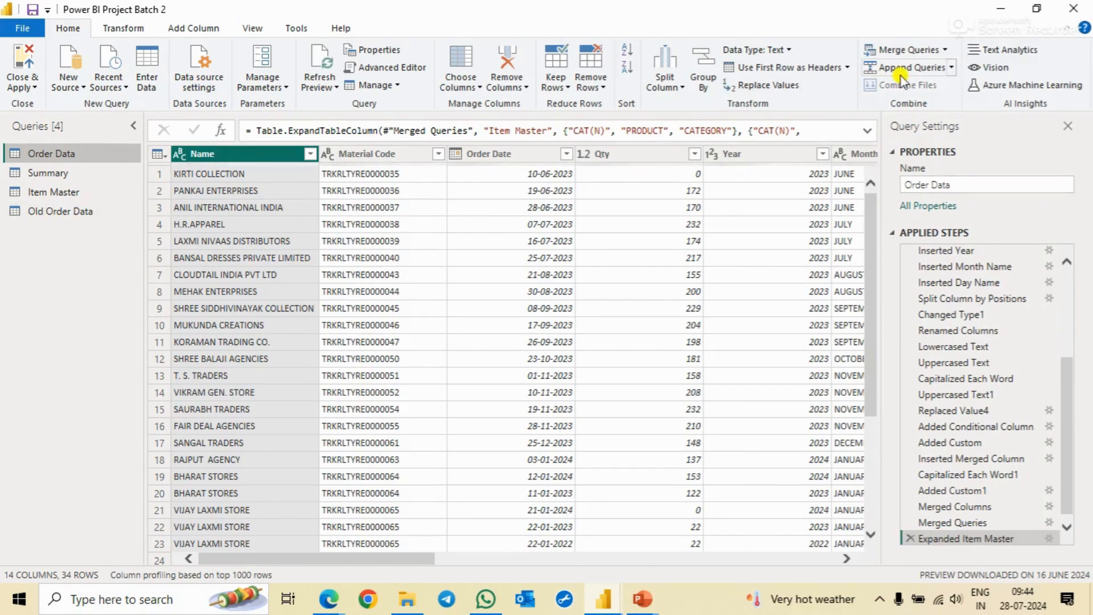
left_click(920, 70)
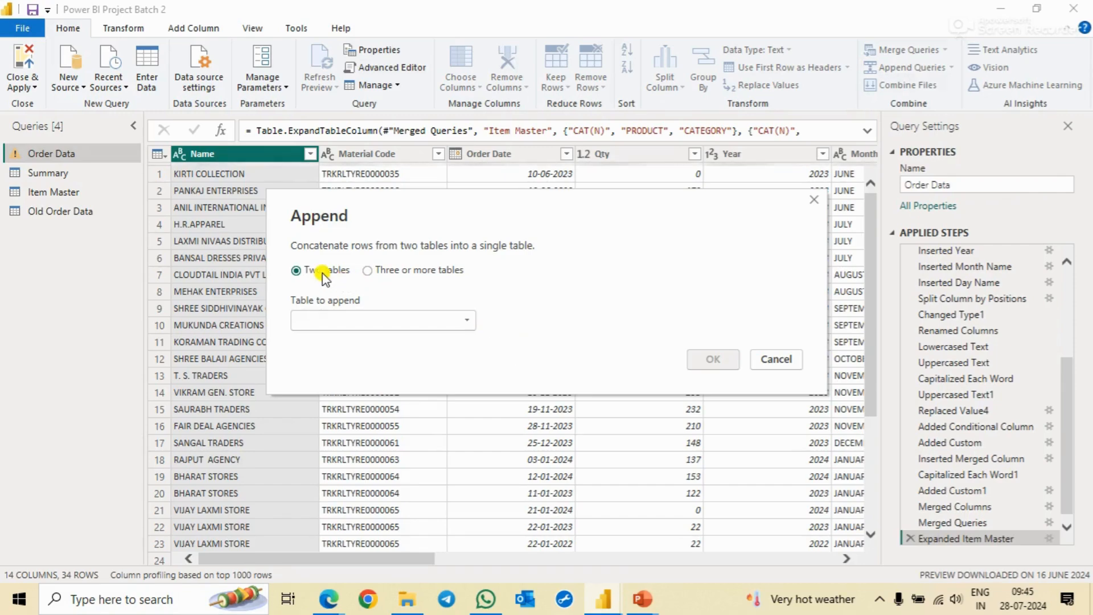
left_click(367, 271)
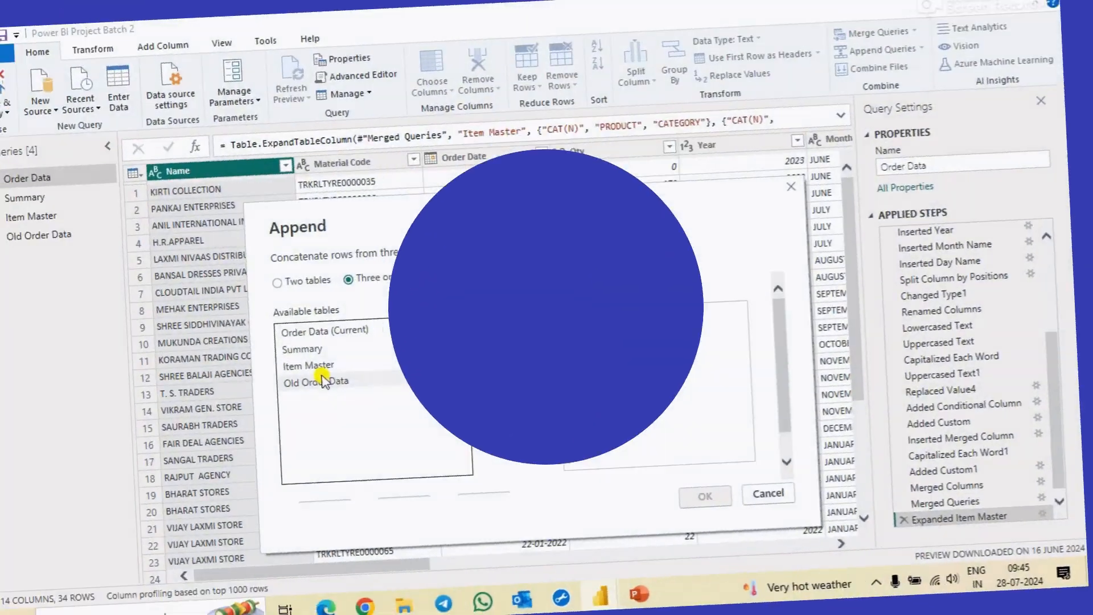
left_click(336, 371)
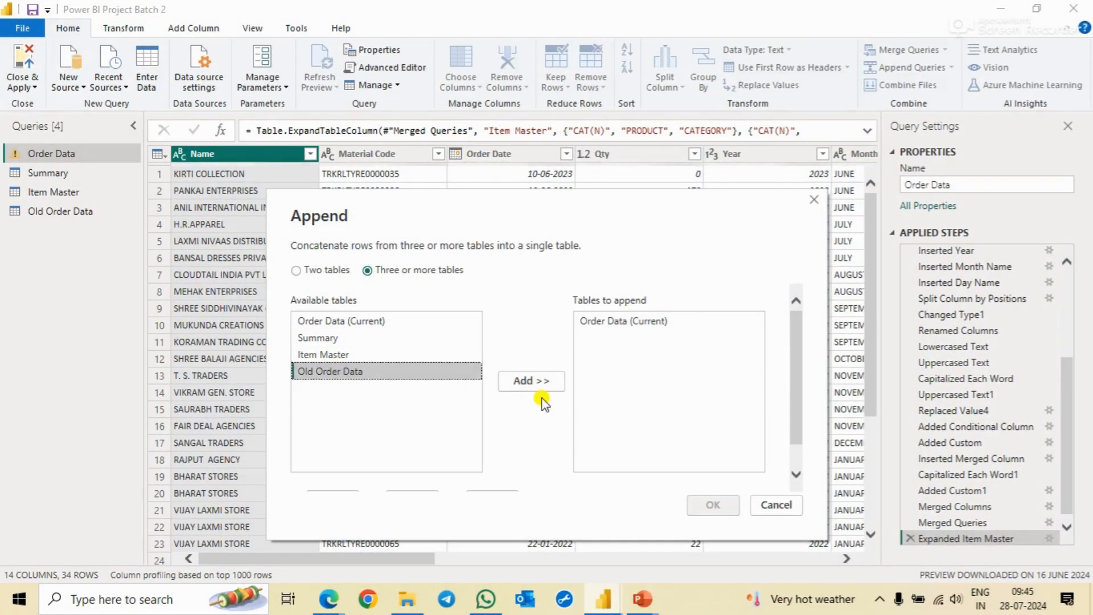
left_click(534, 381)
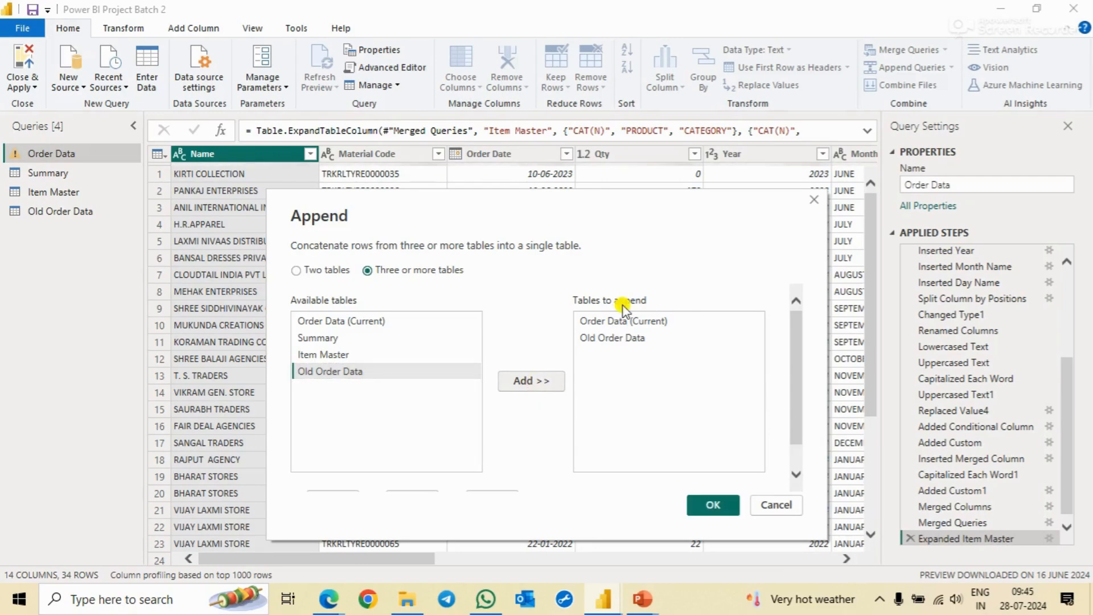
left_click(712, 505)
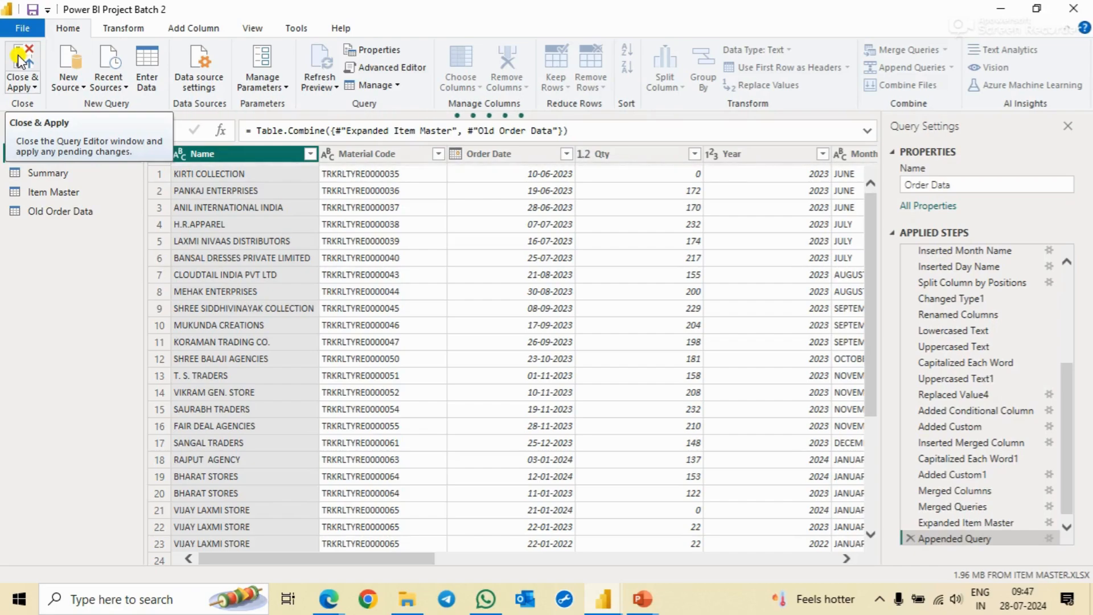
left_click(21, 61)
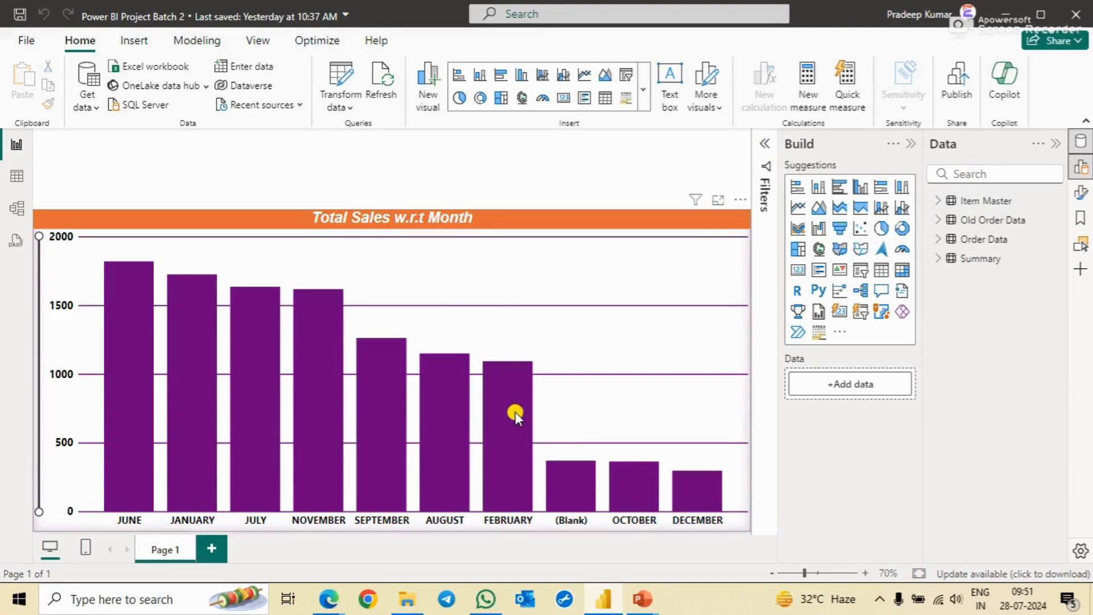
Open the visual formatting settings of the Total Sales w.r.t Month column chart
left_click(585, 219)
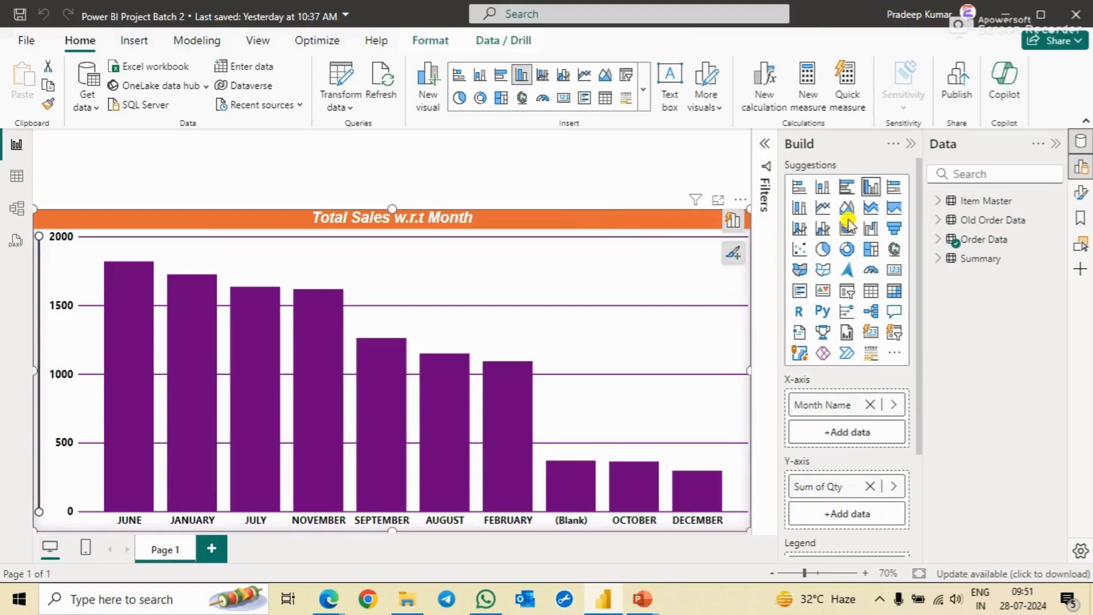
left_click(1081, 193)
scroll(692, 393, "down", 3)
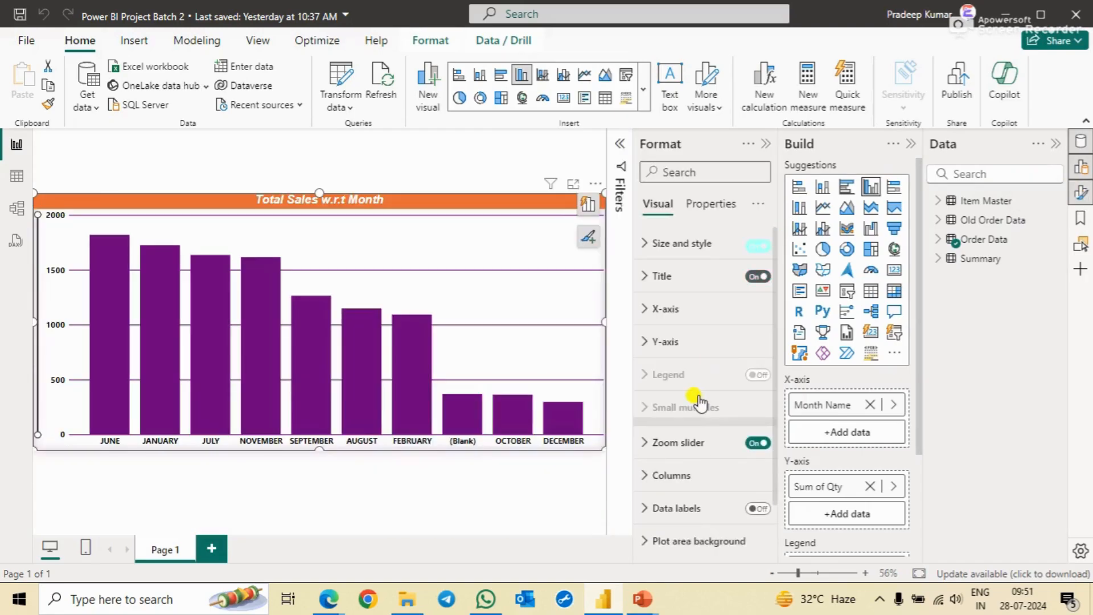